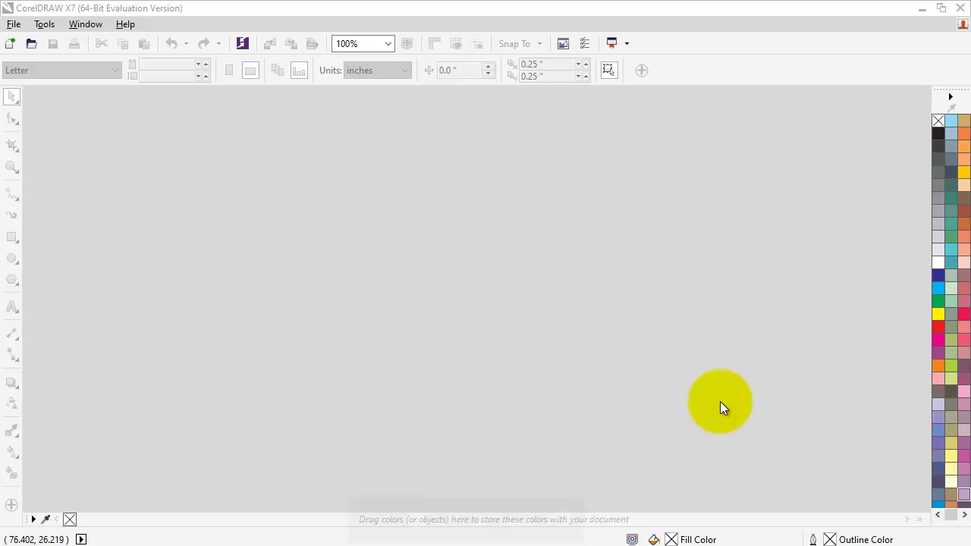
# Start a new document named 'Visting Card'.
pyautogui.click(12, 24)
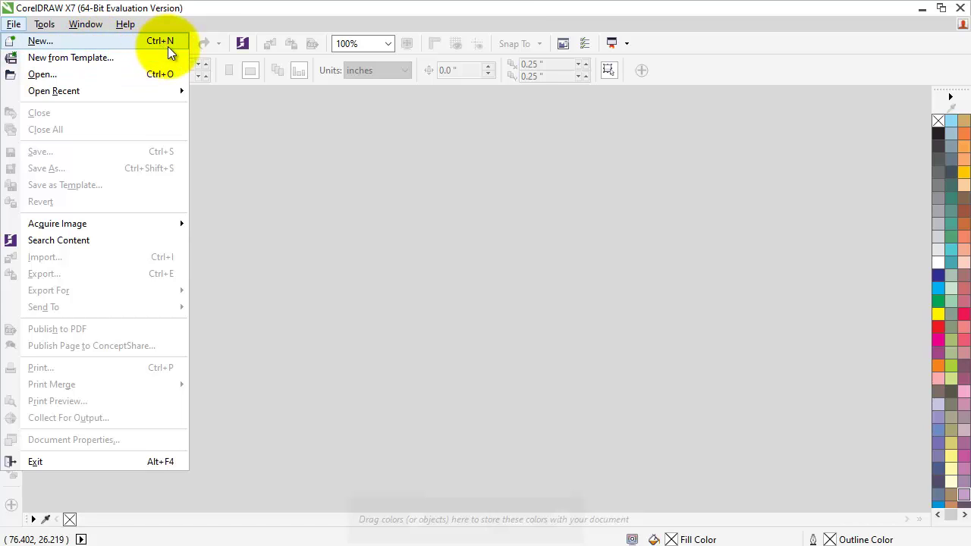
pyautogui.click(226, 126)
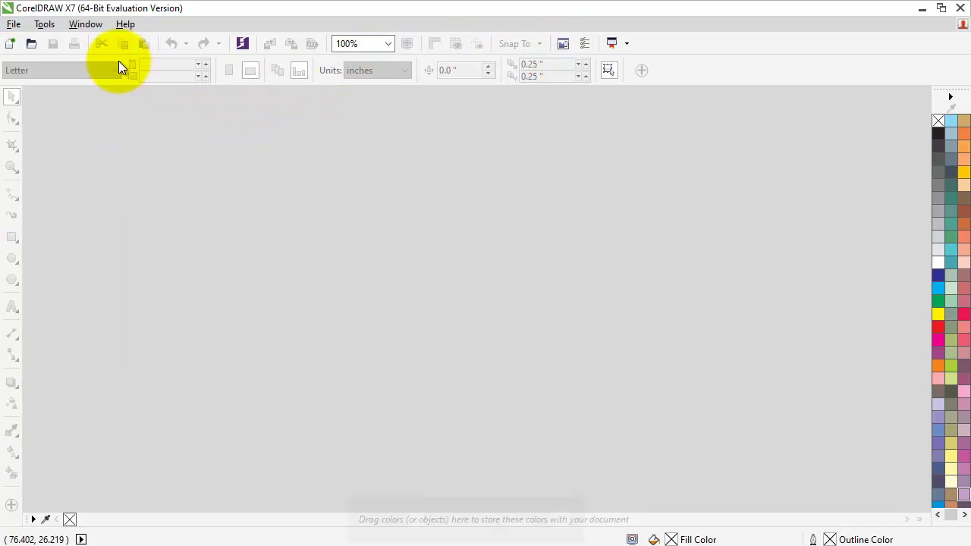
pyautogui.click(12, 47)
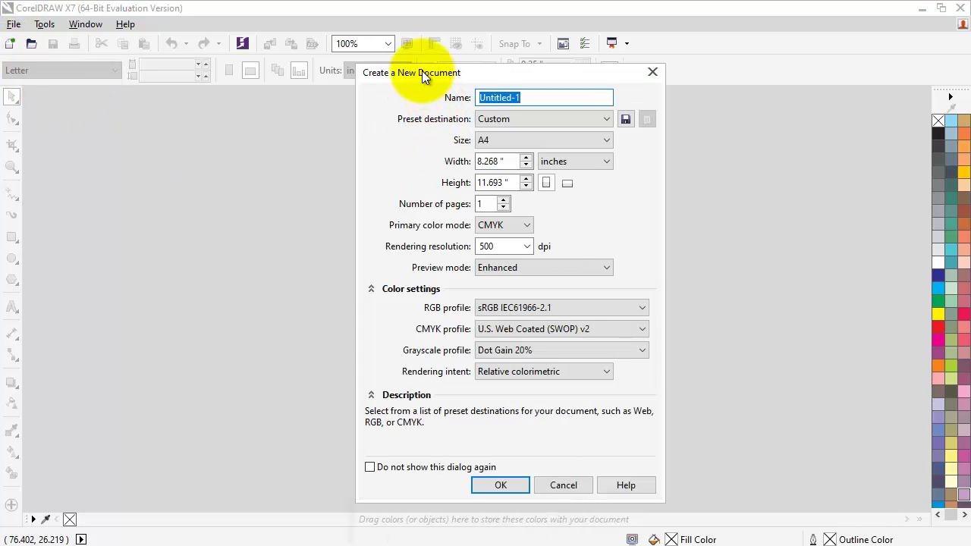
pyautogui.moveTo(413, 72); pyautogui.dragTo(485, 72)
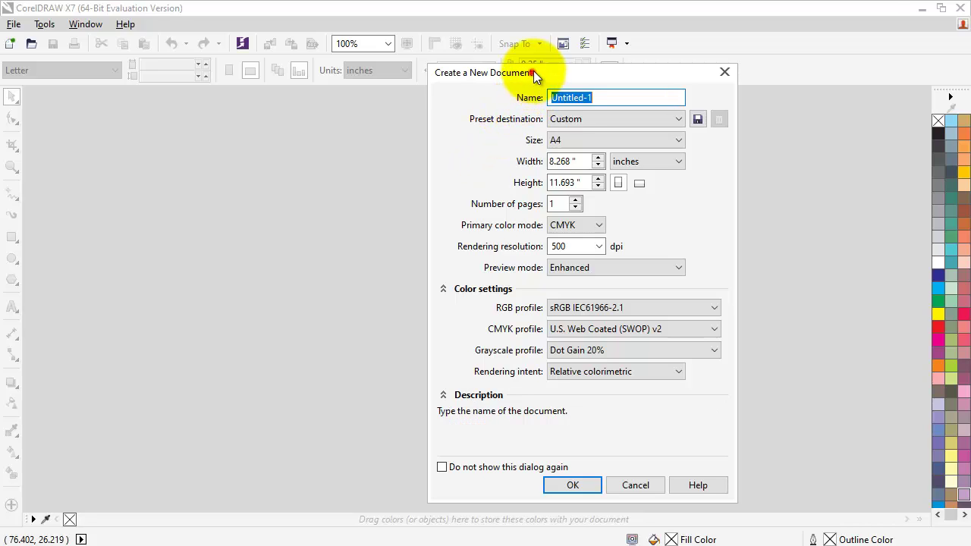
pyautogui.moveTo(532, 72); pyautogui.dragTo(534, 66)
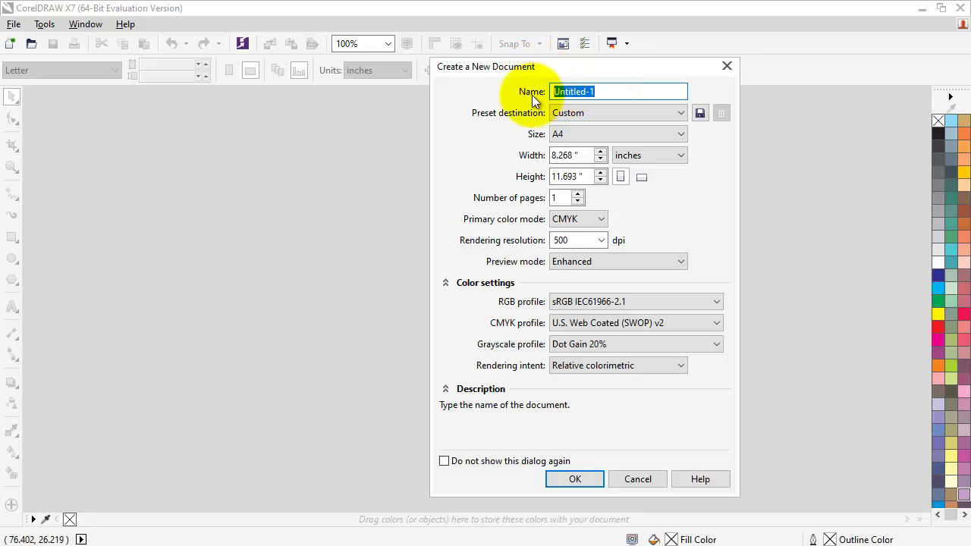
pyautogui.write('Vis')
pyautogui.write('ting ')
pyautogui.write('Card')
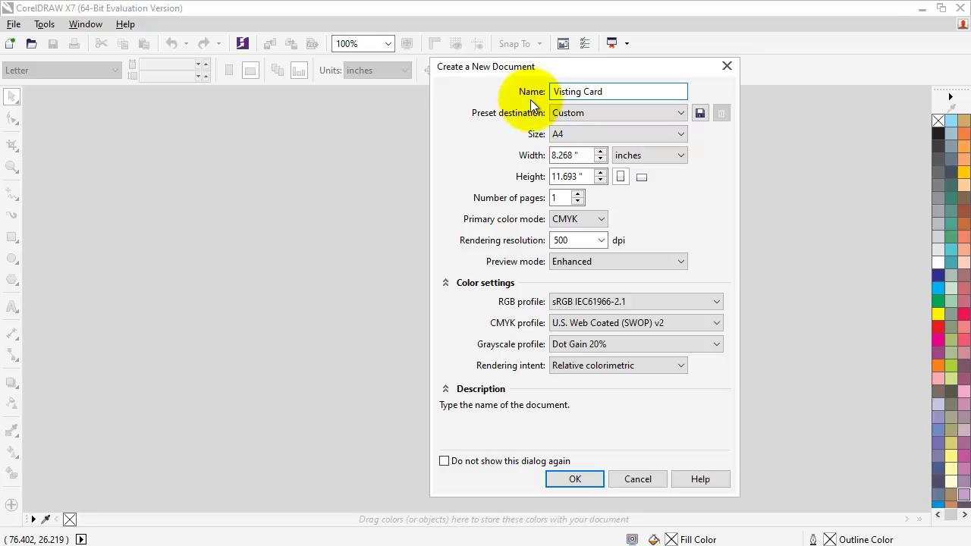
# Choose the Default CMYK preset and Business Card page size in millimetres.
pyautogui.click(566, 114)
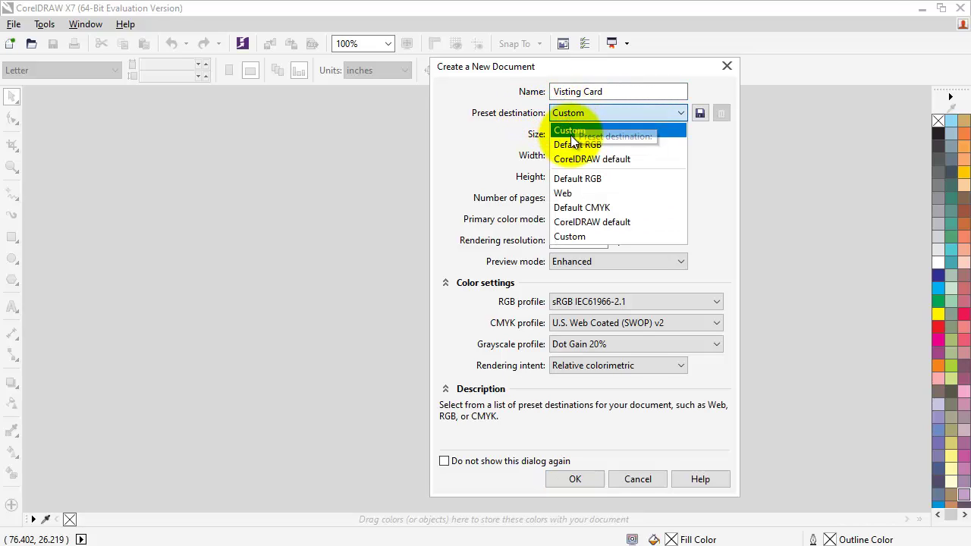
pyautogui.click(599, 208)
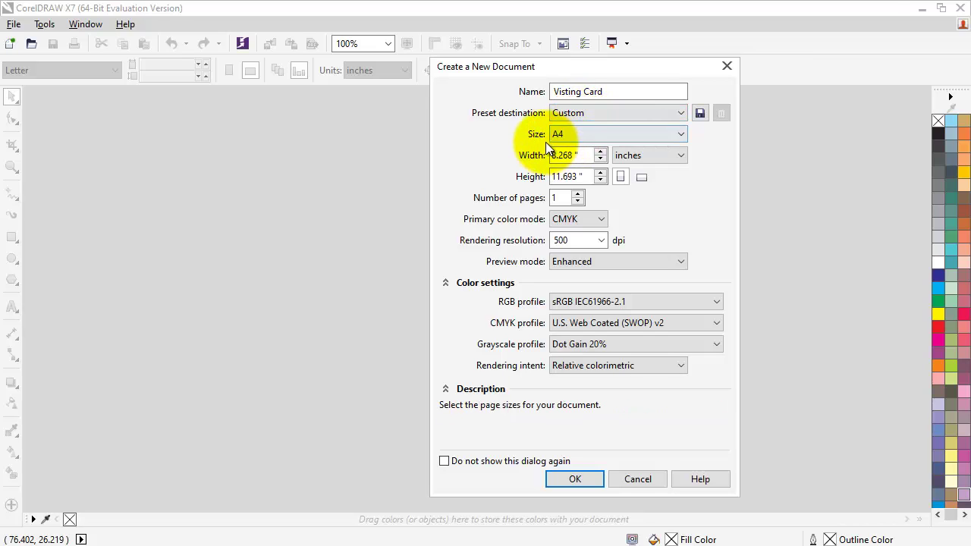
pyautogui.click(574, 136)
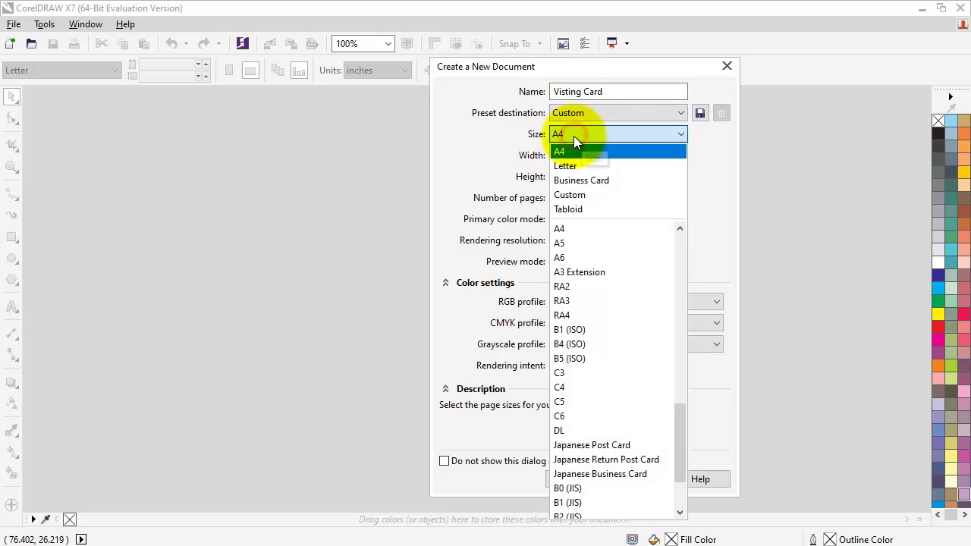
pyautogui.click(581, 179)
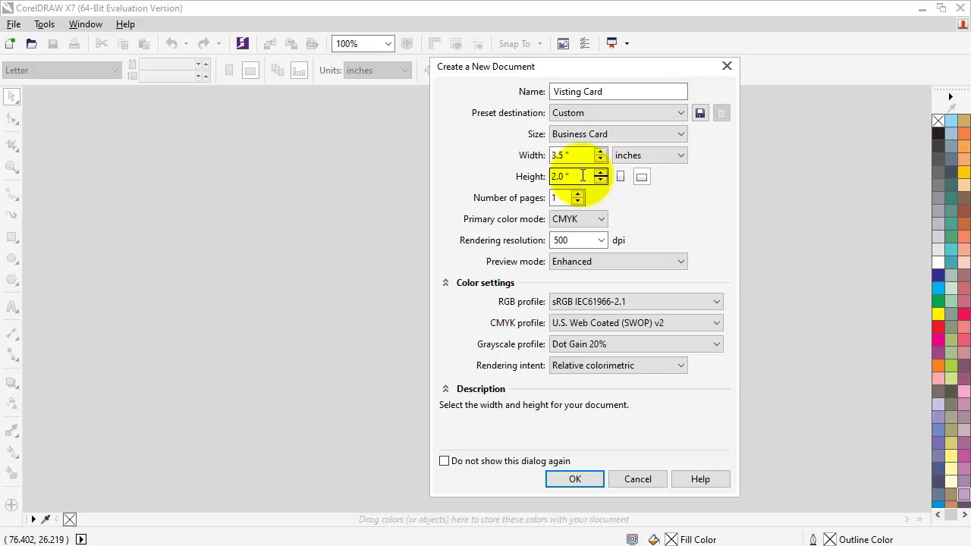
pyautogui.click(672, 156)
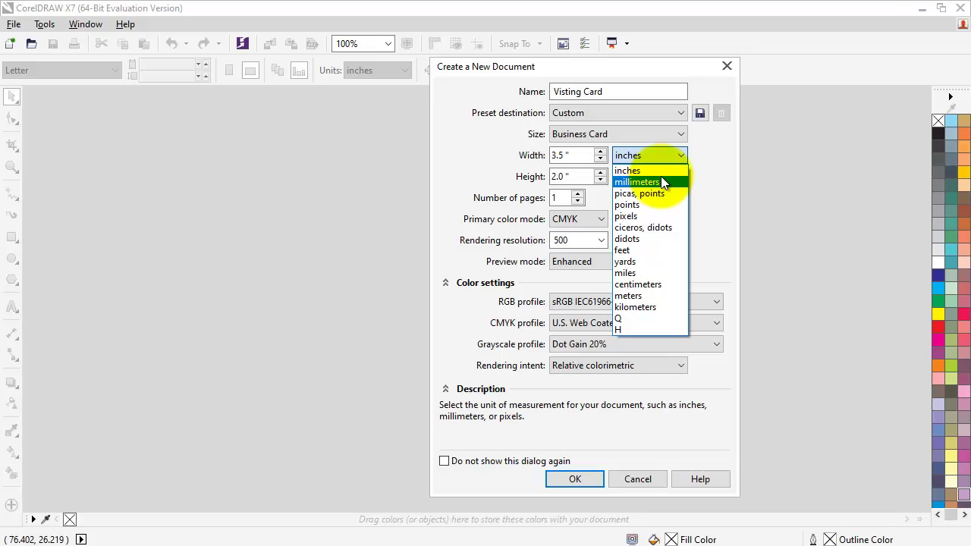
pyautogui.click(660, 179)
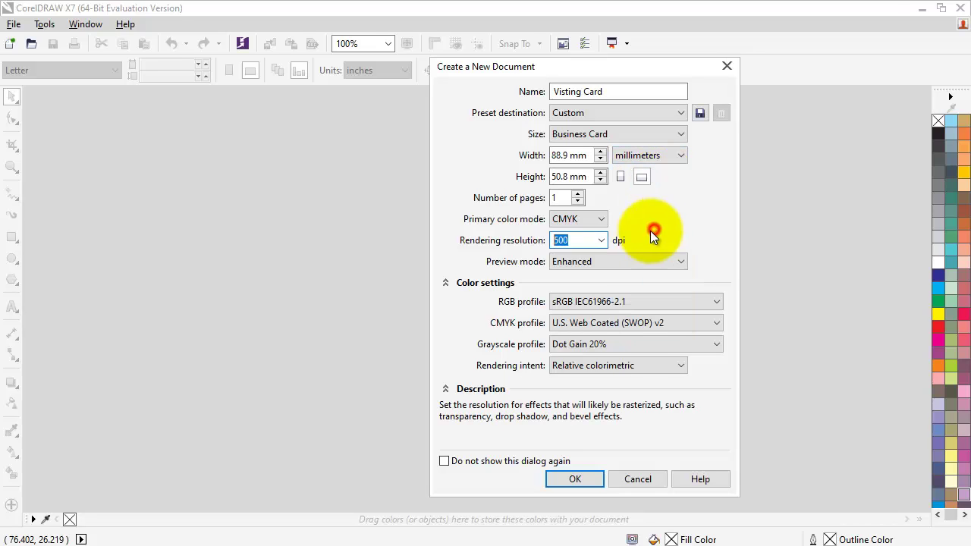
# Select the 500 dpi rendering resolution, turn off this prompt, and create the document.
pyautogui.click(580, 241)
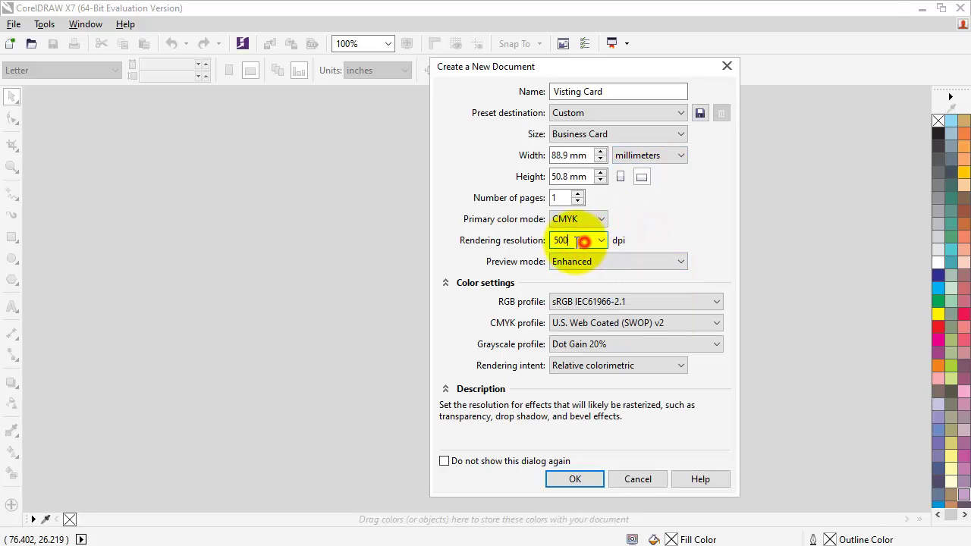
pyautogui.doubleClick(568, 243)
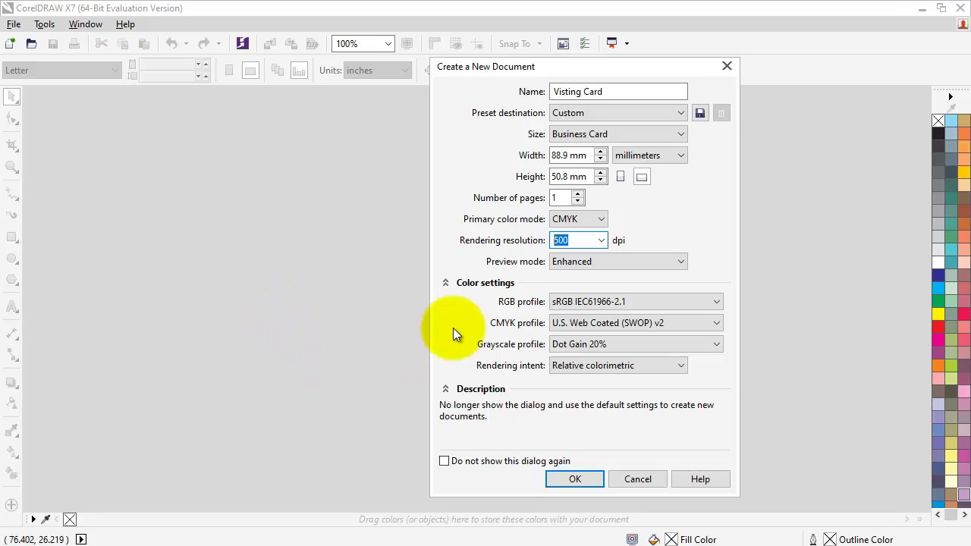
pyautogui.click(510, 461)
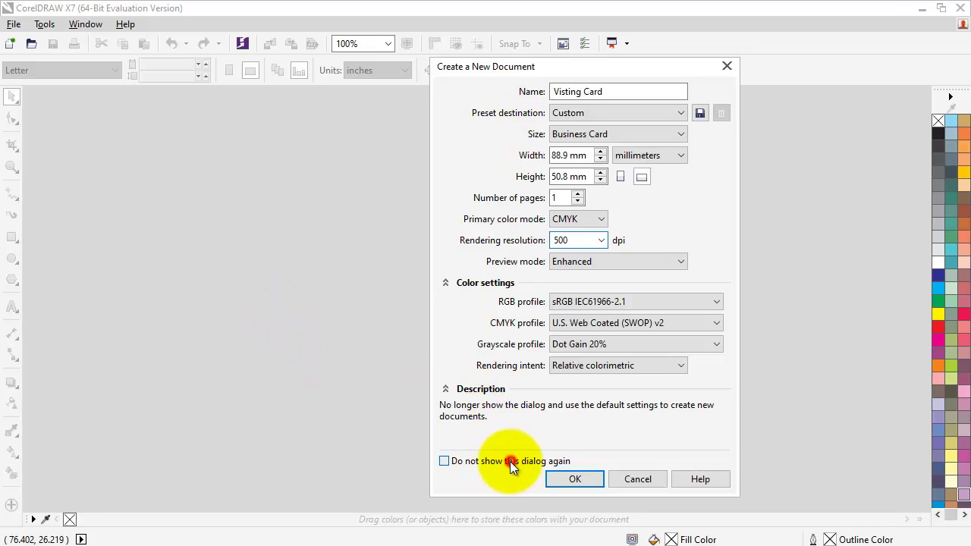
pyautogui.click(586, 486)
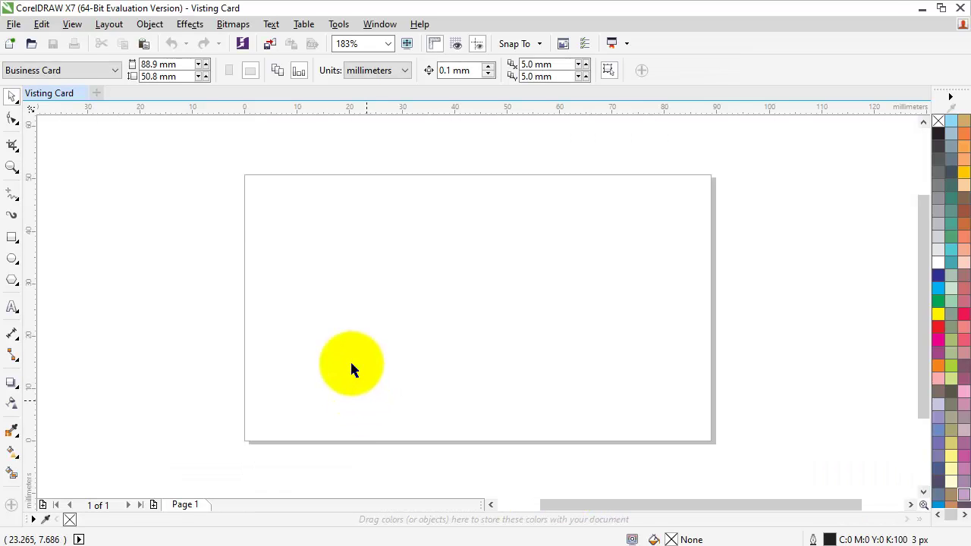
# Replace Visting Card with a new untitled Business Card page in millimetres.
pyautogui.click(82, 91)
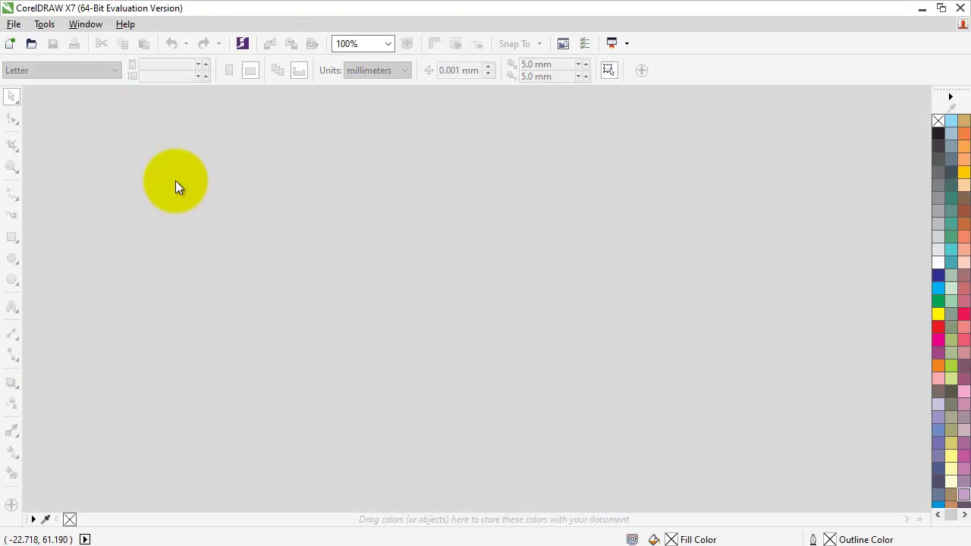
pyautogui.click(13, 24)
pyautogui.click(36, 41)
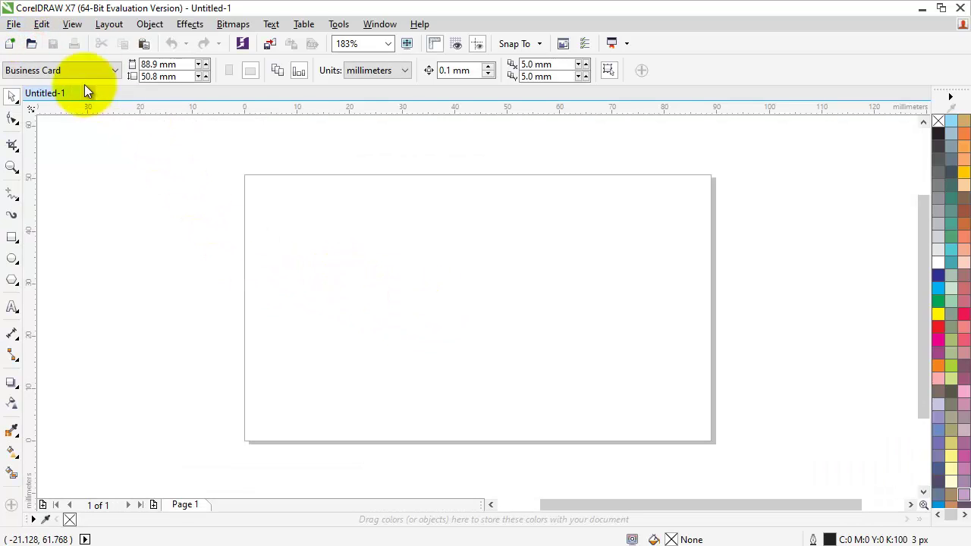
pyautogui.click(65, 73)
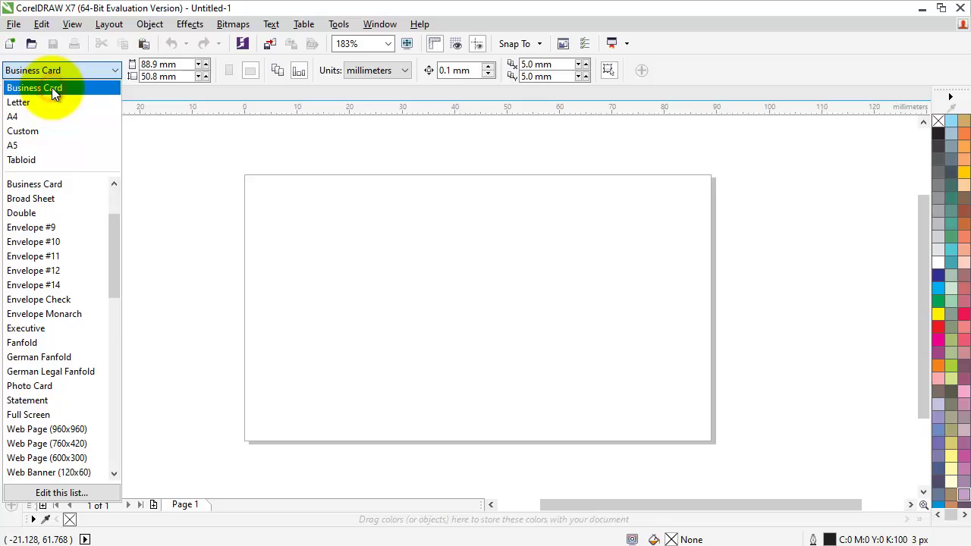
pyautogui.click(51, 88)
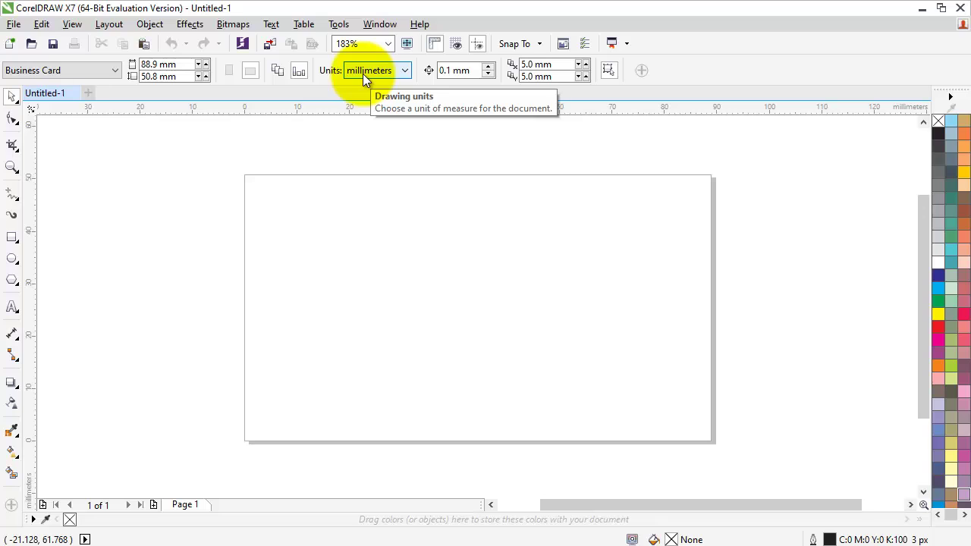
pyautogui.click(475, 229)
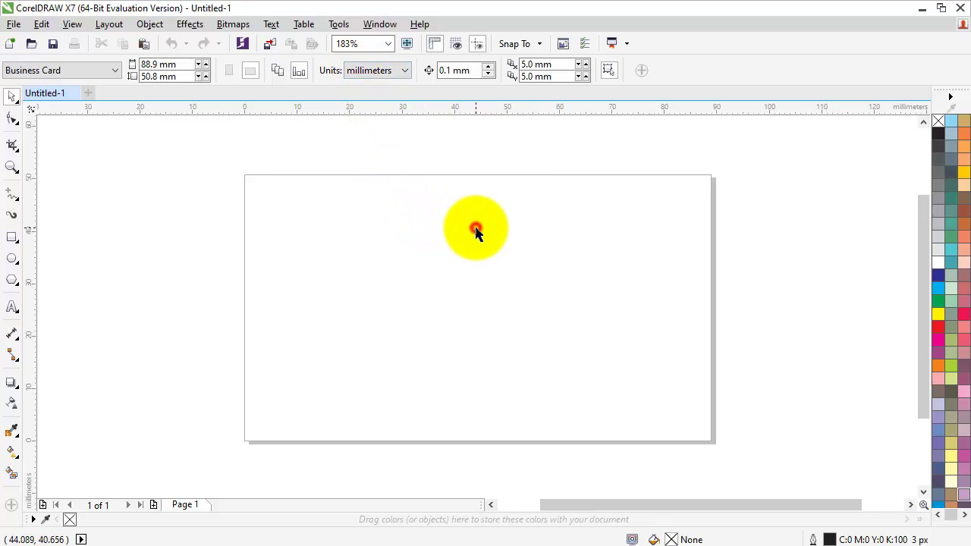
pyautogui.click(11, 240)
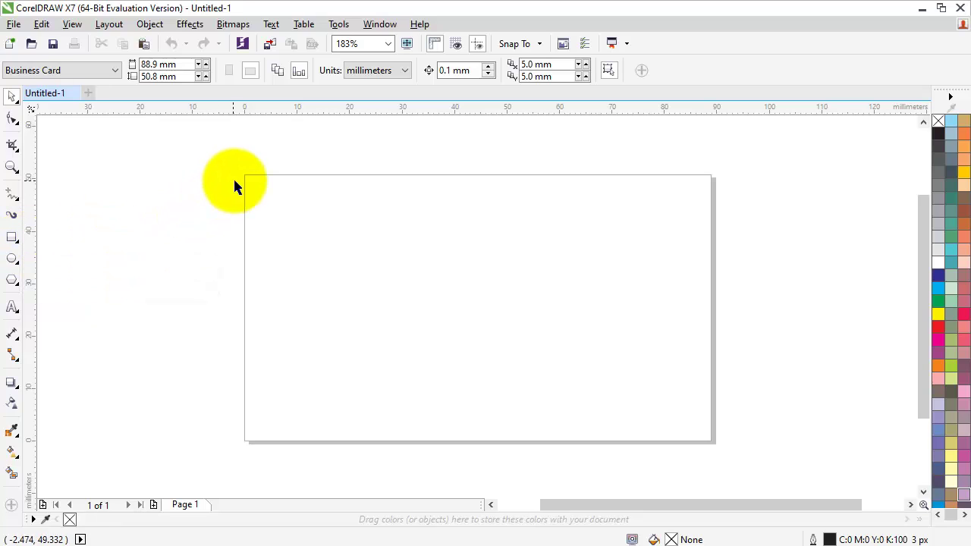
# Draw a page-sized 88.9 × 50.8 mm rectangle and round its corners to 8.698 mm.
pyautogui.doubleClick(12, 238)
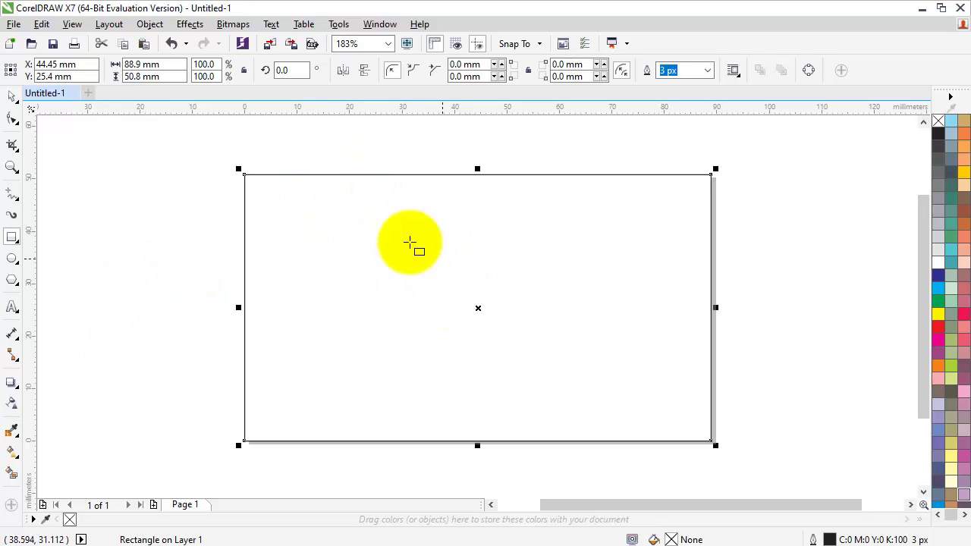
pyautogui.click(140, 67)
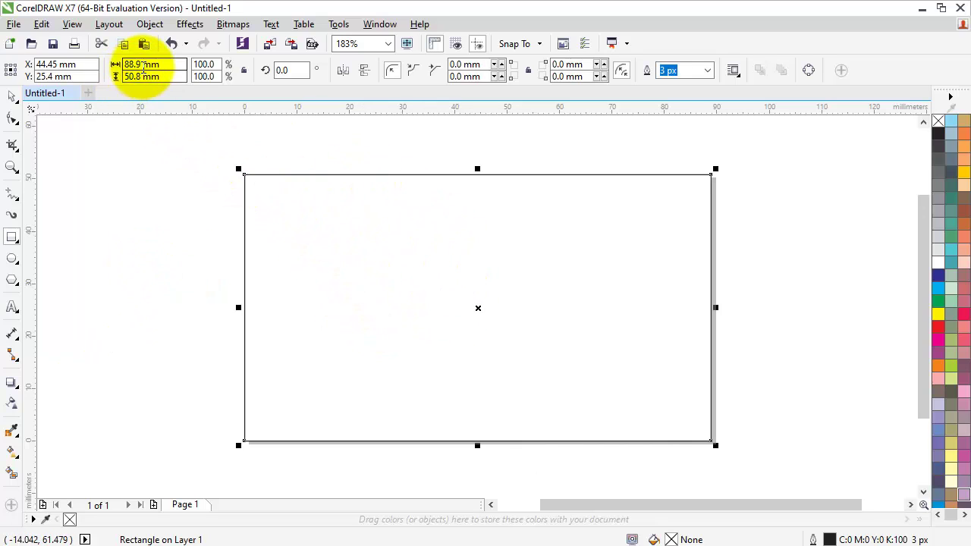
pyautogui.click(140, 67)
pyautogui.doubleClick(139, 67)
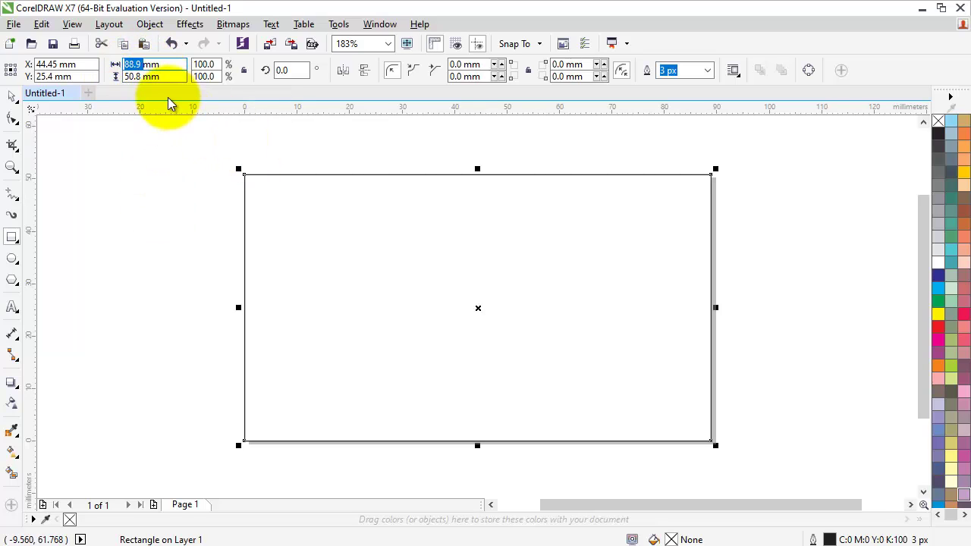
pyautogui.press('Return')
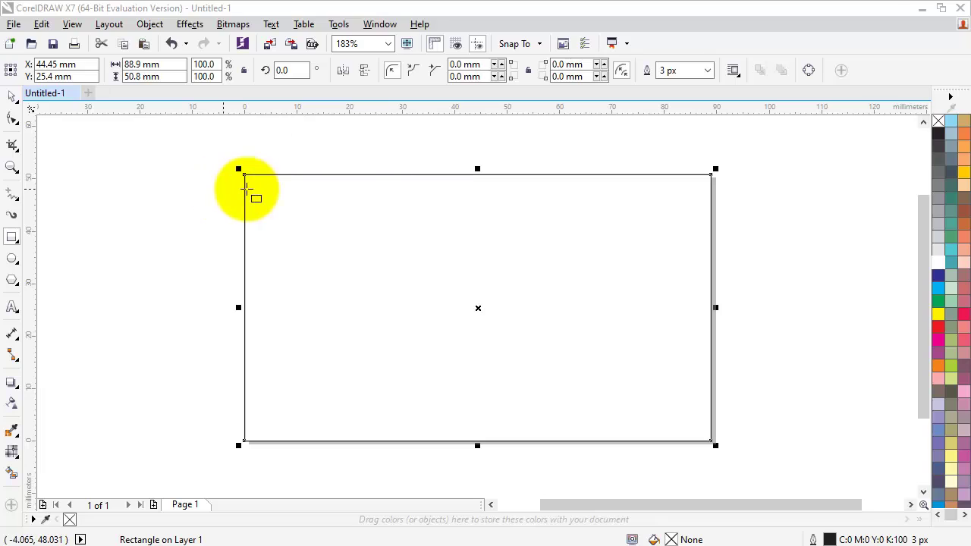
pyautogui.click(14, 119)
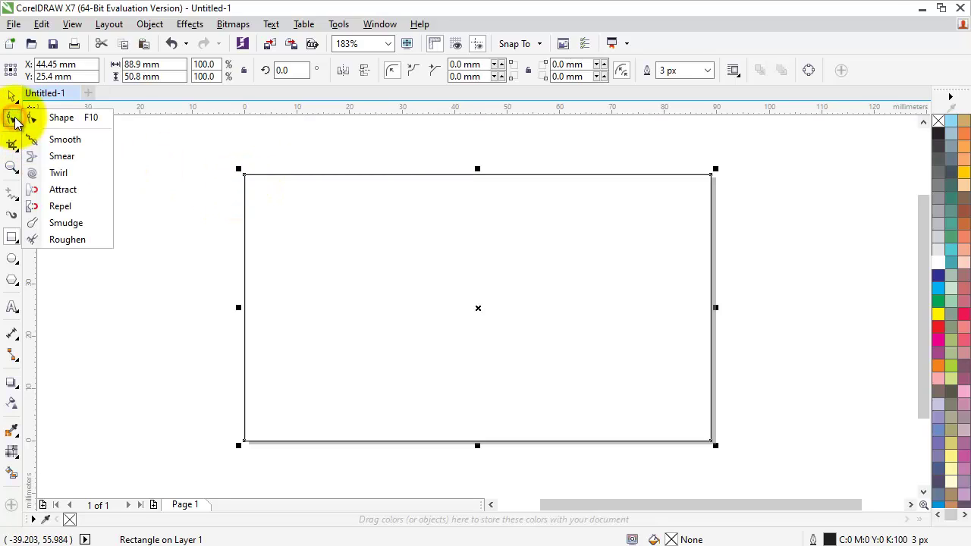
pyautogui.click(66, 119)
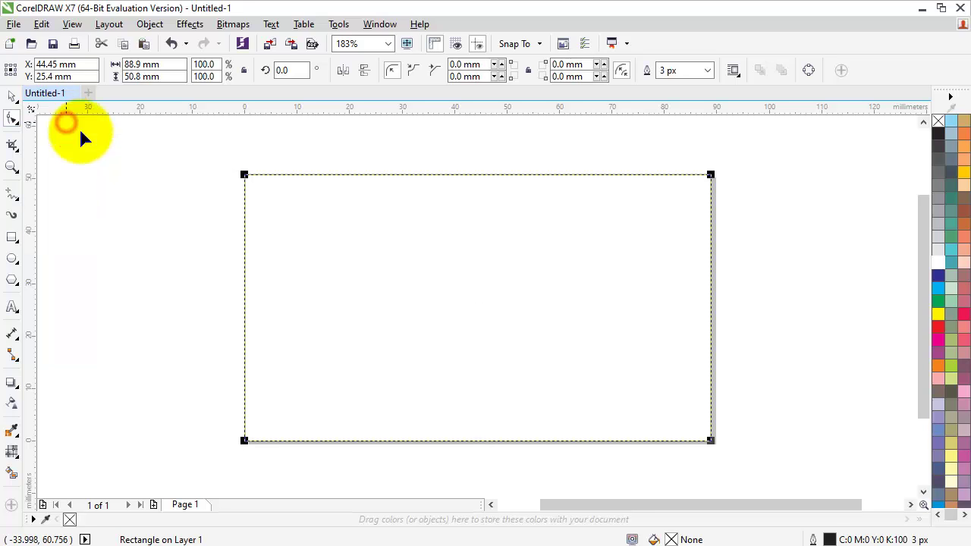
pyautogui.moveTo(245, 176)
pyautogui.mouseDown()
pyautogui.moveTo(250, 395)
pyautogui.moveTo(269, 226)
pyautogui.mouseUp()
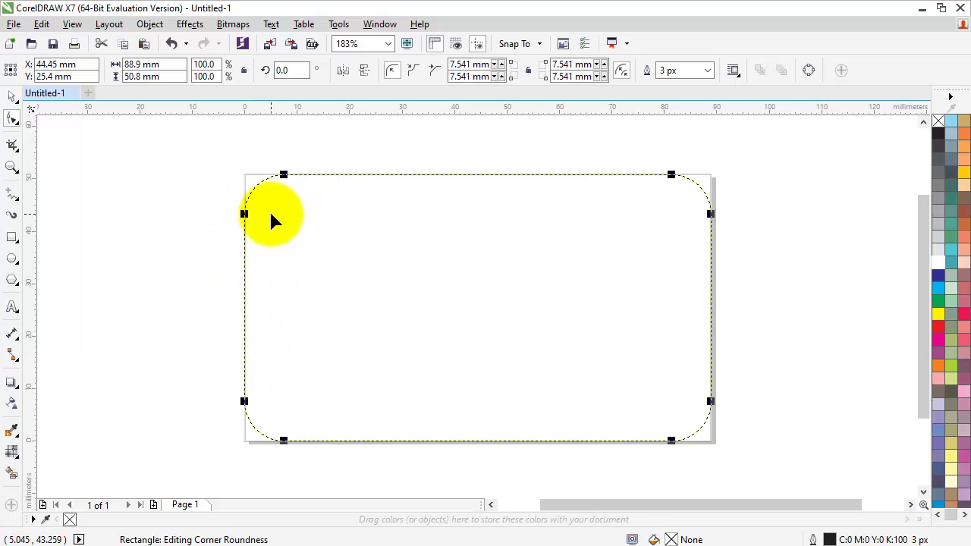
pyautogui.click(10, 97)
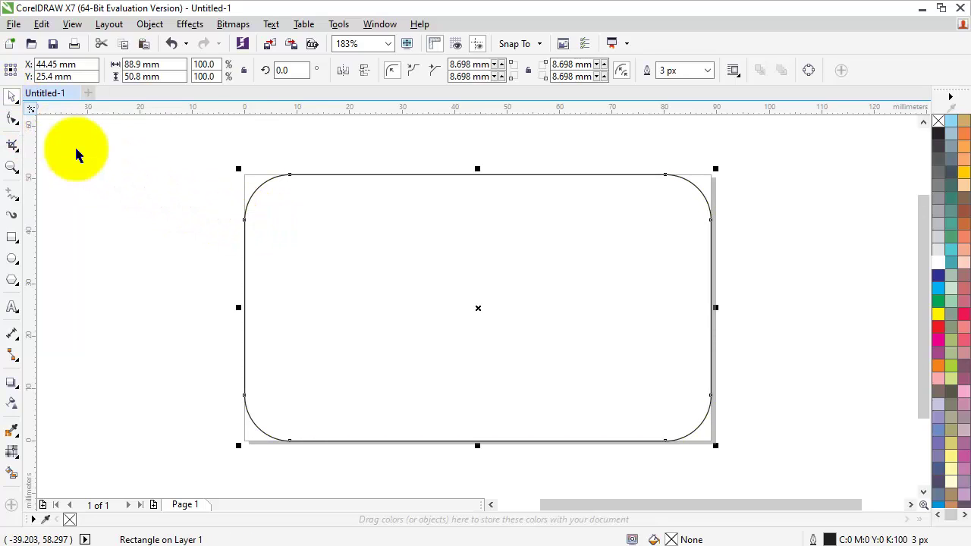
# Copy the card to the right and add two small stacked squares beside the page.
pyautogui.moveTo(316, 232)
pyautogui.mouseDown()
pyautogui.moveTo(803, 254)
pyautogui.moveTo(858, 244)
pyautogui.mouseUp()
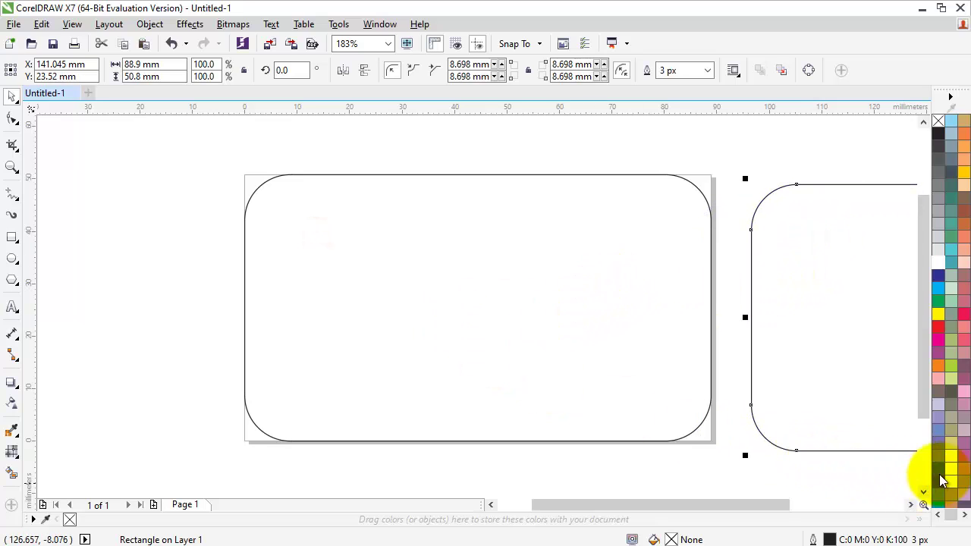
pyautogui.click(923, 491)
pyautogui.moveTo(774, 516); pyautogui.dragTo(782, 505)
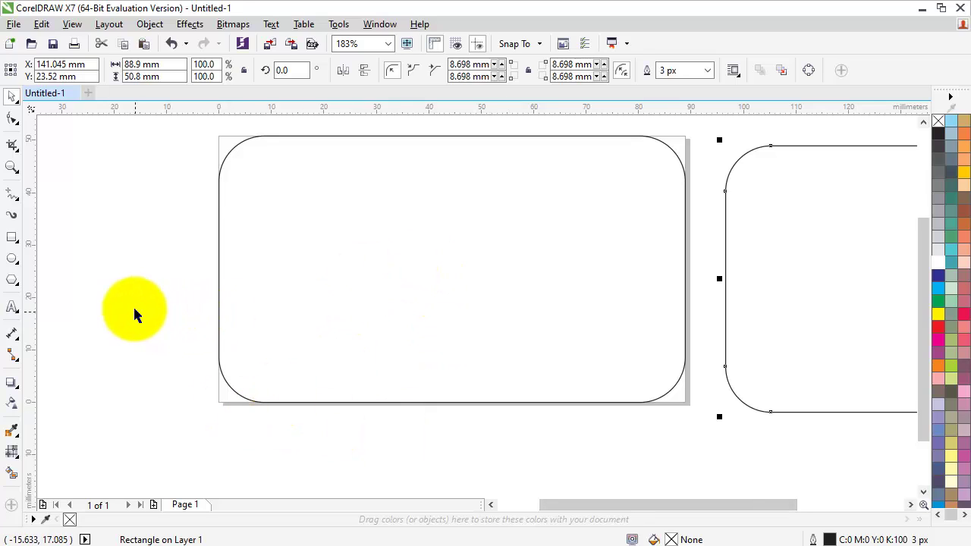
pyautogui.click(12, 237)
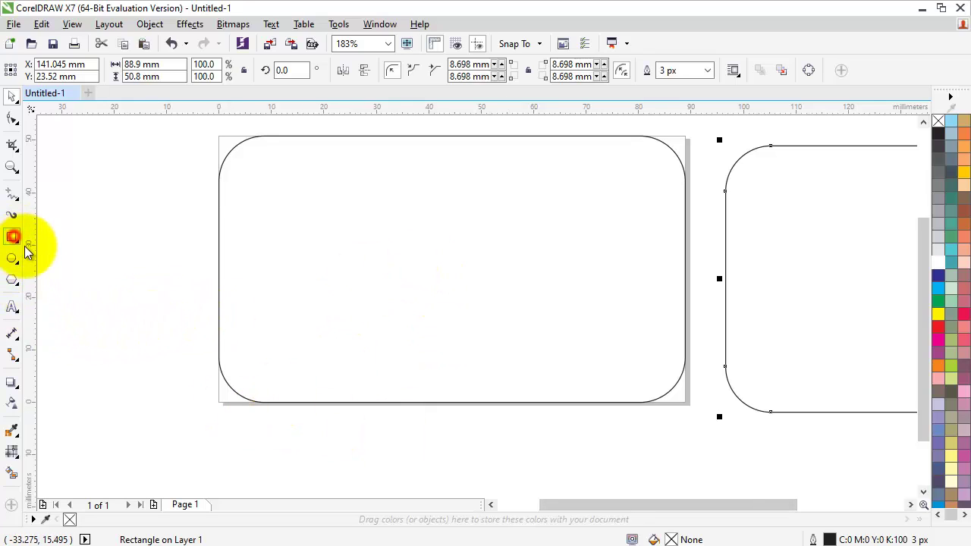
pyautogui.moveTo(56, 222); pyautogui.dragTo(93, 250)
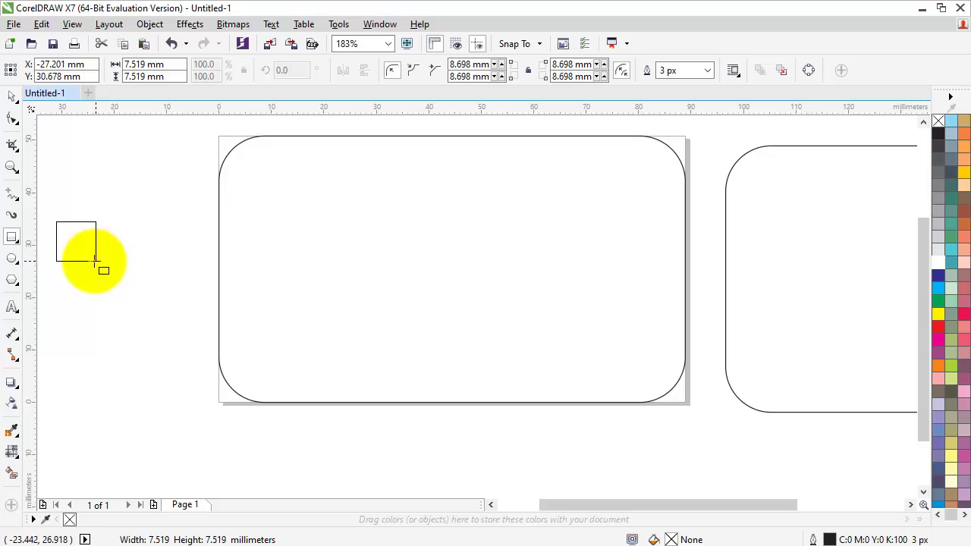
pyautogui.click(12, 95)
pyautogui.moveTo(81, 231); pyautogui.dragTo(88, 295)
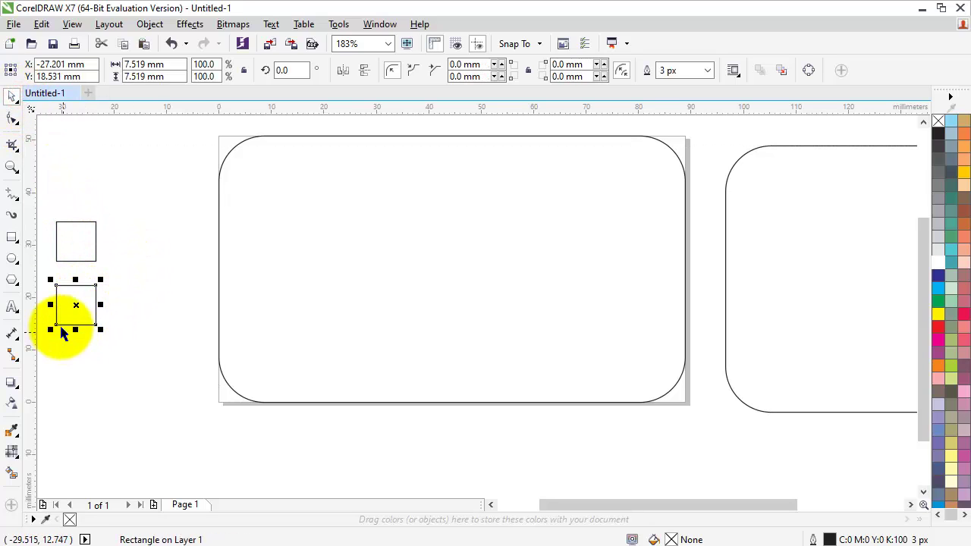
# Fill the lower square with uniform teal C89 M43 Y42 K11.
pyautogui.doubleClick(671, 539)
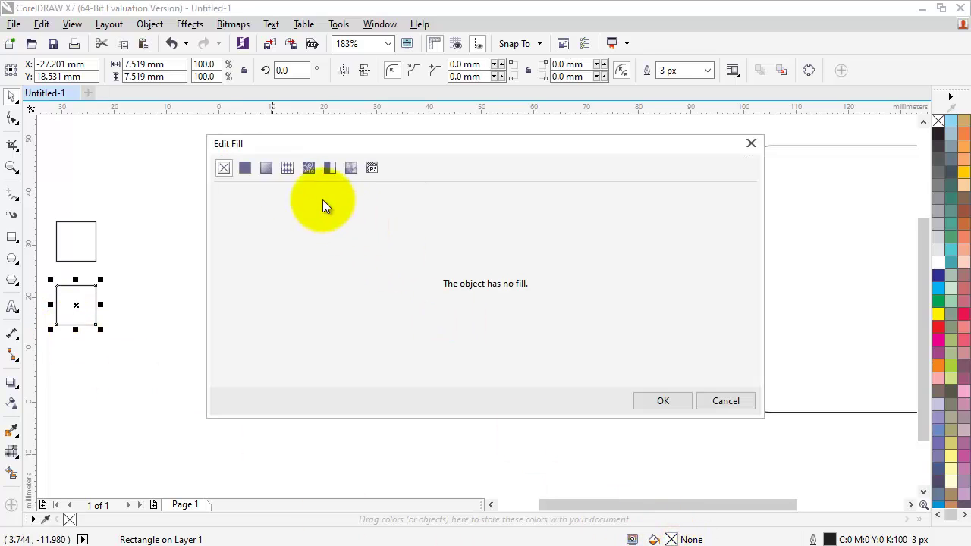
pyautogui.click(245, 167)
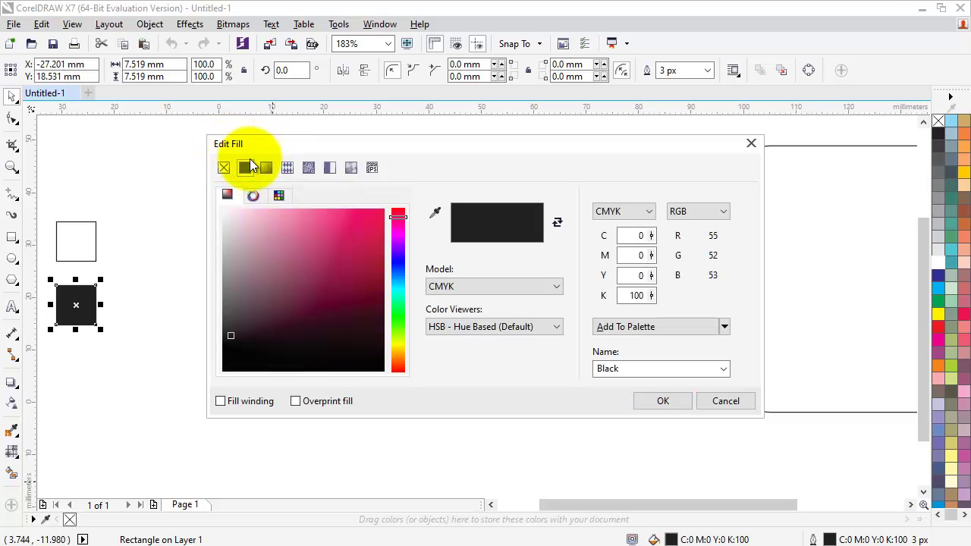
pyautogui.click(635, 235)
pyautogui.write('89')
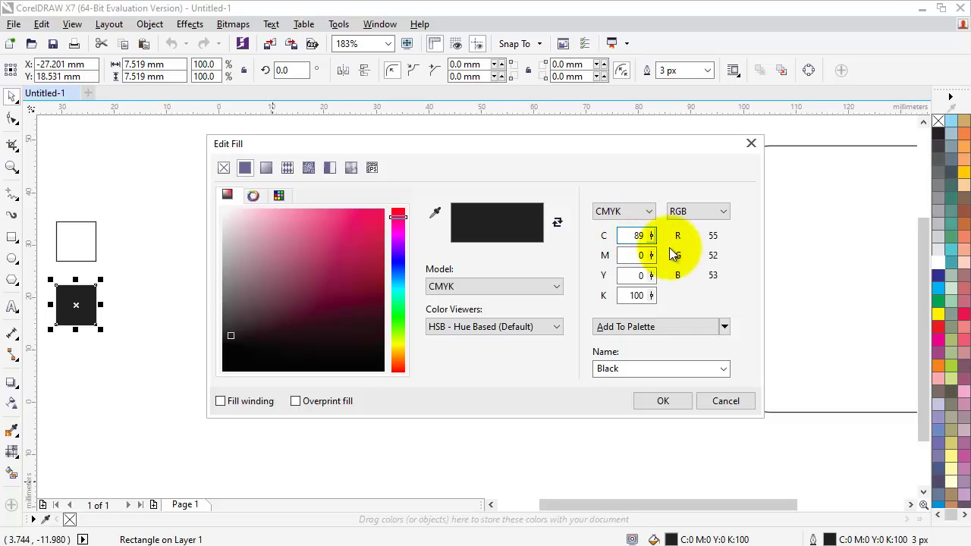
pyautogui.press('Tab')
pyautogui.write('43')
pyautogui.press('Tab')
pyautogui.write('42')
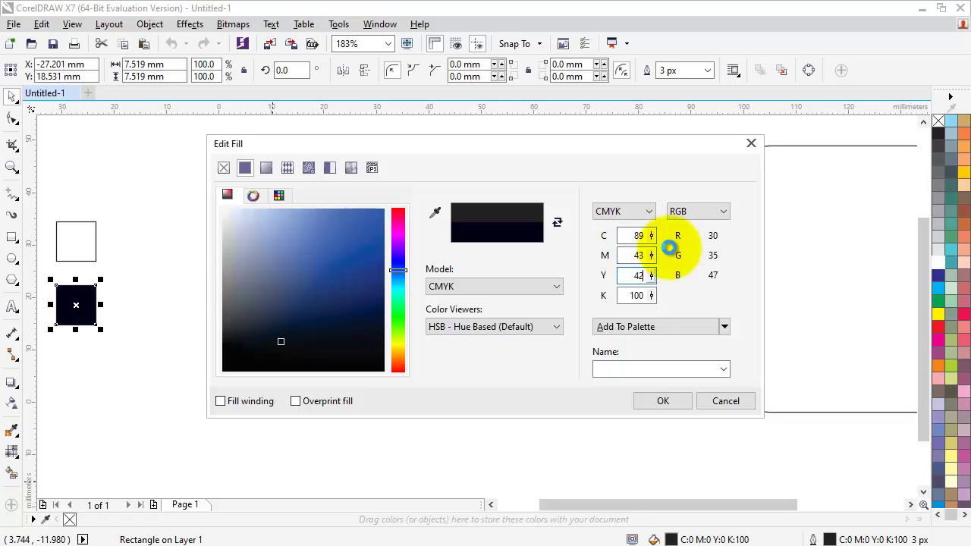
pyautogui.press('Tab')
pyautogui.write('11')
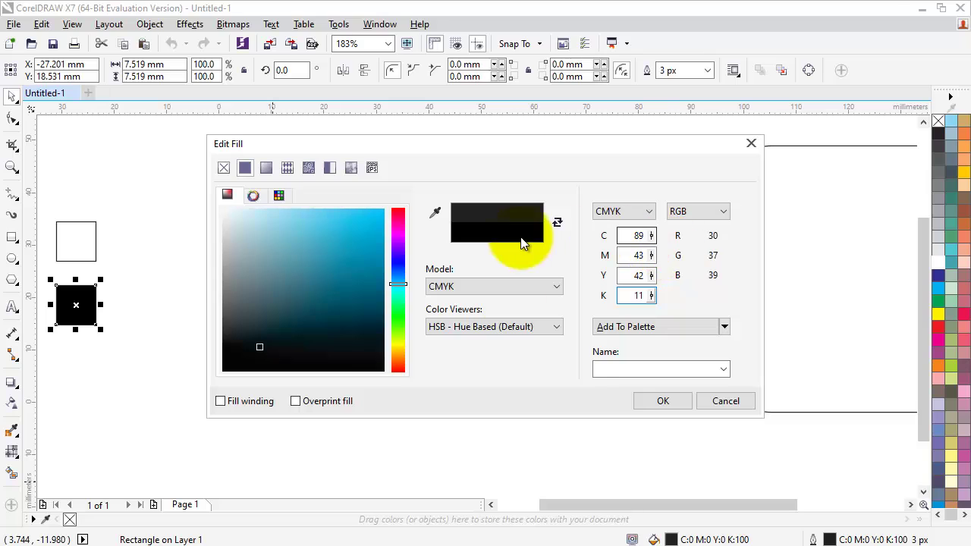
pyautogui.click(650, 400)
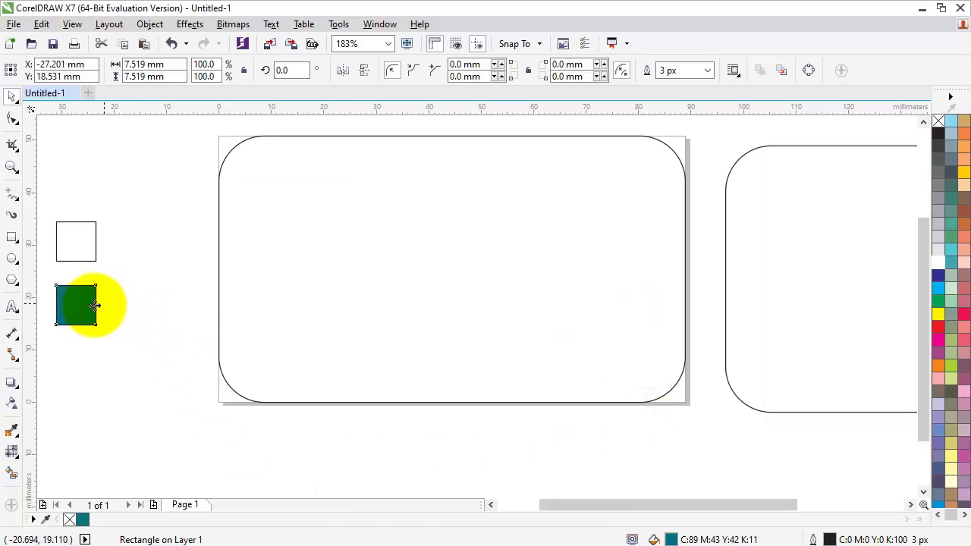
# Fill the upper square with palette colour Sea Green, then zoom to the card.
pyautogui.click(70, 252)
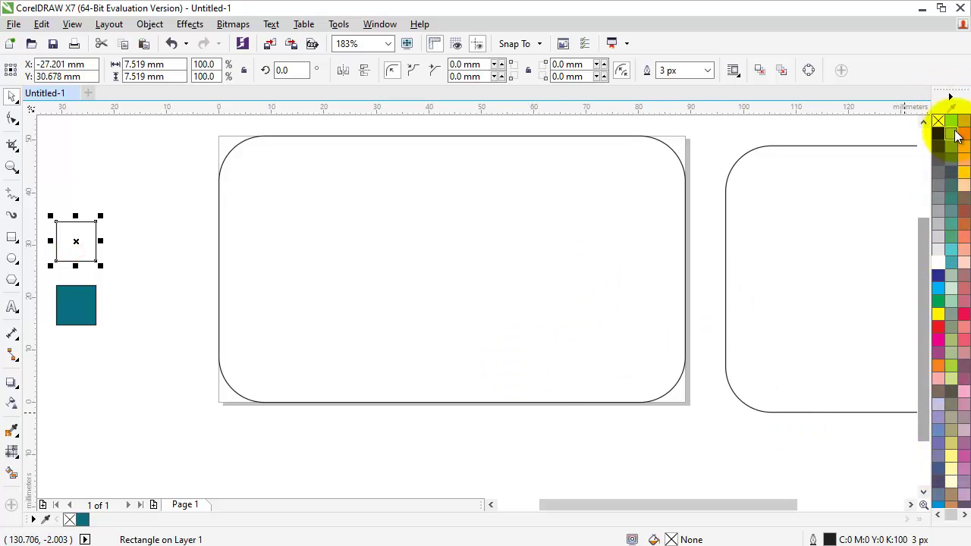
pyautogui.click(951, 97)
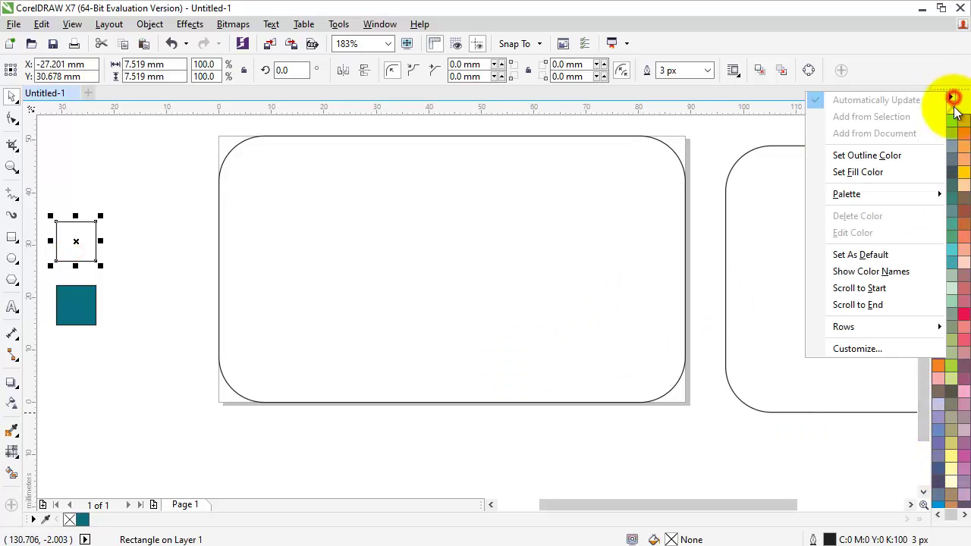
pyautogui.click(880, 271)
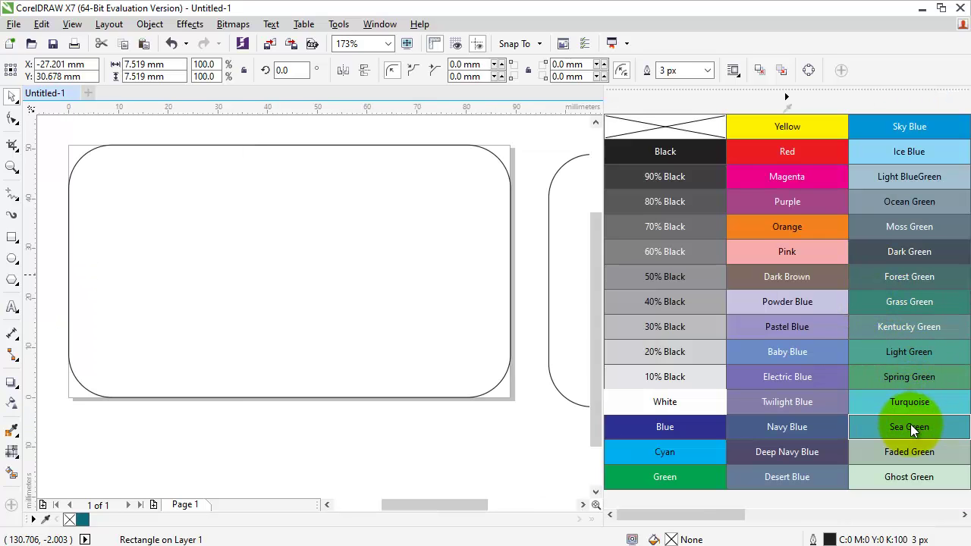
pyautogui.moveTo(910, 426); pyautogui.dragTo(236, 402)
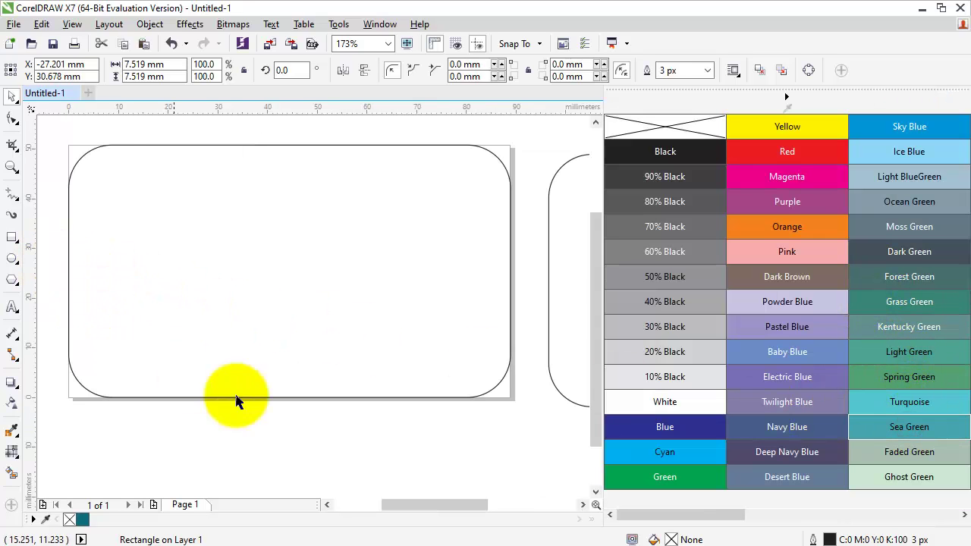
pyautogui.moveTo(414, 505); pyautogui.dragTo(366, 504)
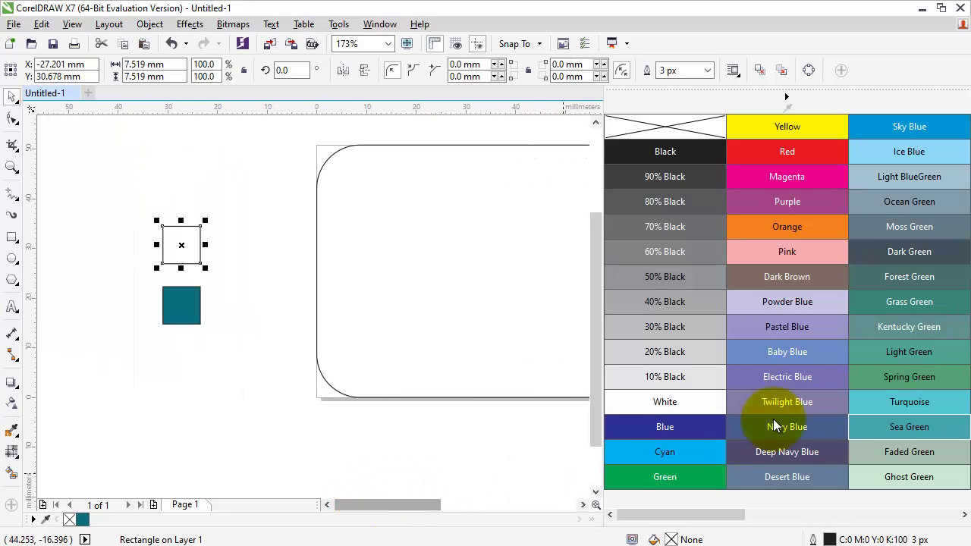
pyautogui.moveTo(908, 426); pyautogui.dragTo(180, 245)
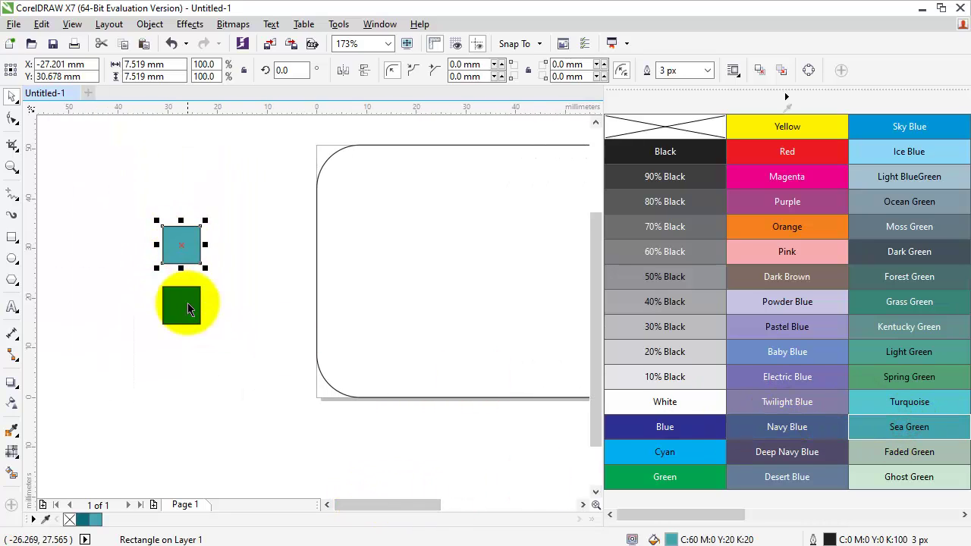
pyautogui.click(232, 407)
pyautogui.click(787, 97)
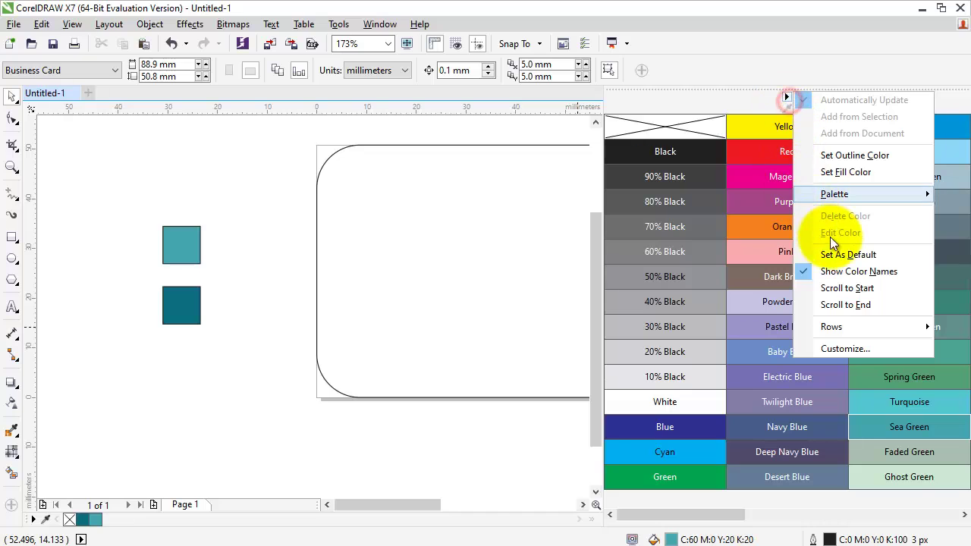
pyautogui.click(826, 271)
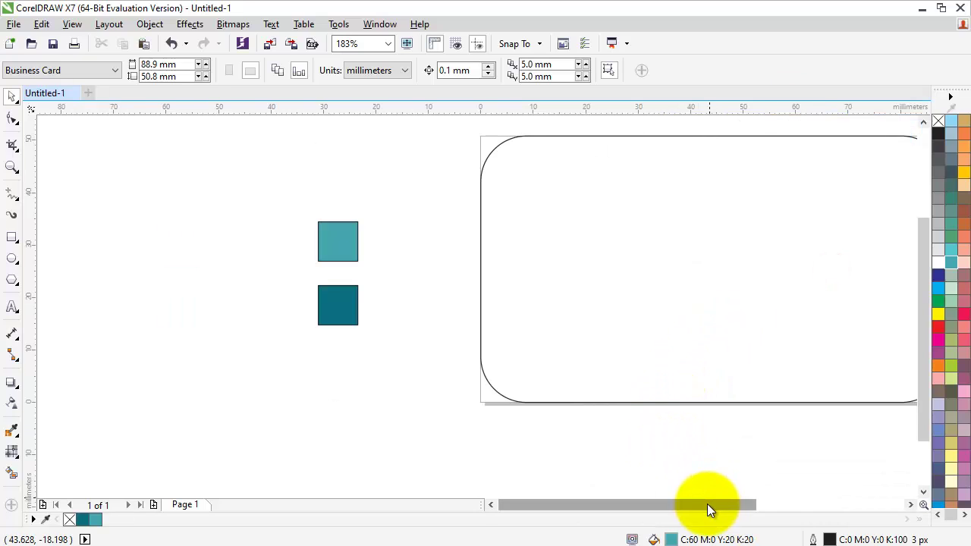
pyautogui.moveTo(707, 504); pyautogui.dragTo(741, 506)
pyautogui.press('z')
pyautogui.hotkey('shift', 'F4')
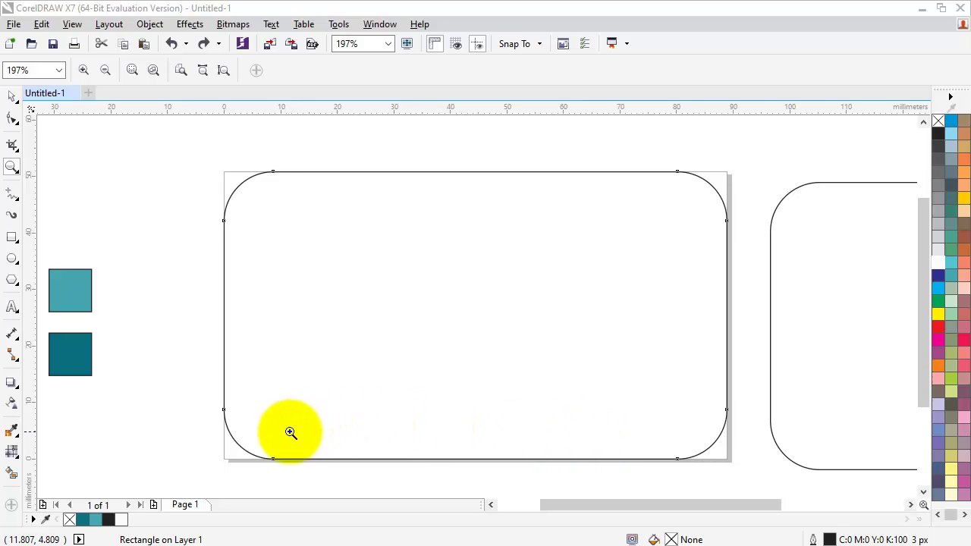
# Mesh-fill the card, adding two columns and two rows, and raise the upper middle node.
pyautogui.click(14, 452)
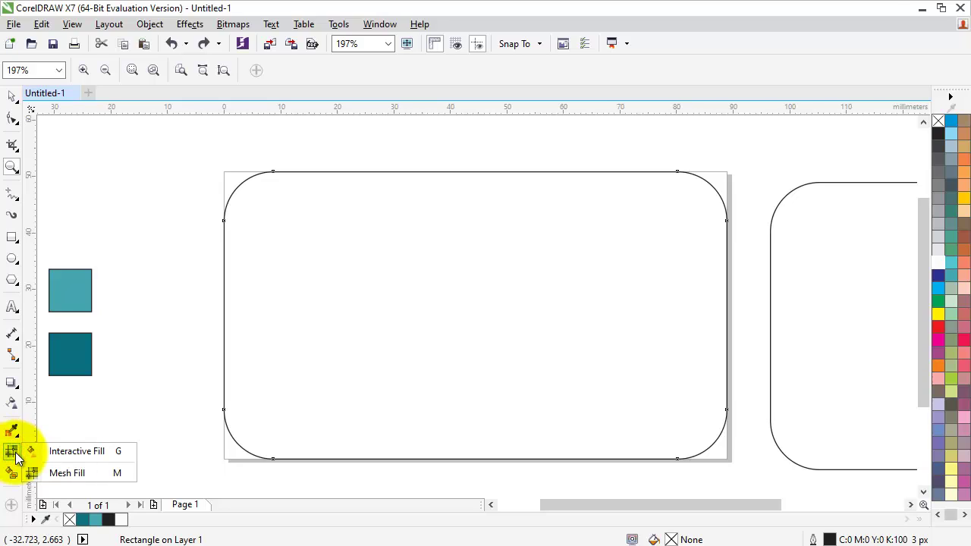
pyautogui.click(52, 472)
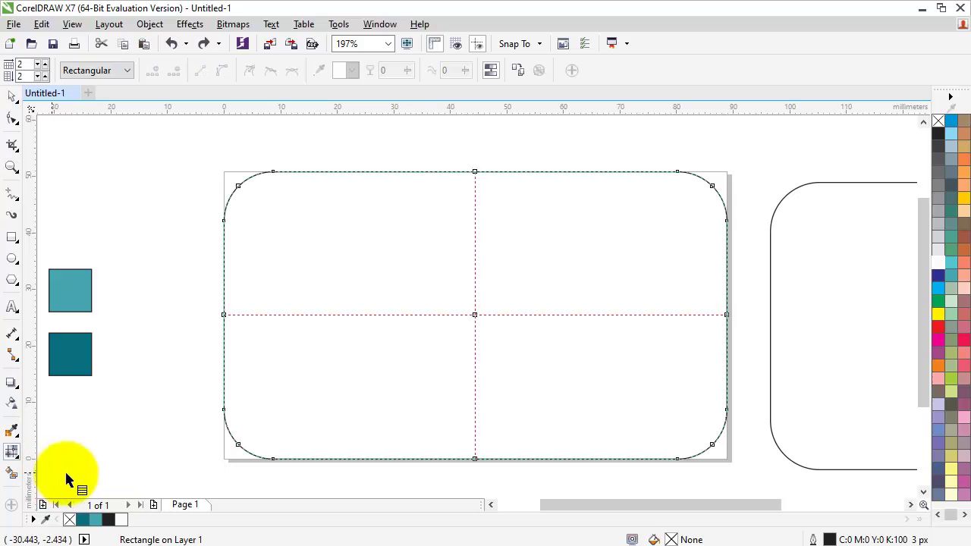
pyautogui.doubleClick(335, 172)
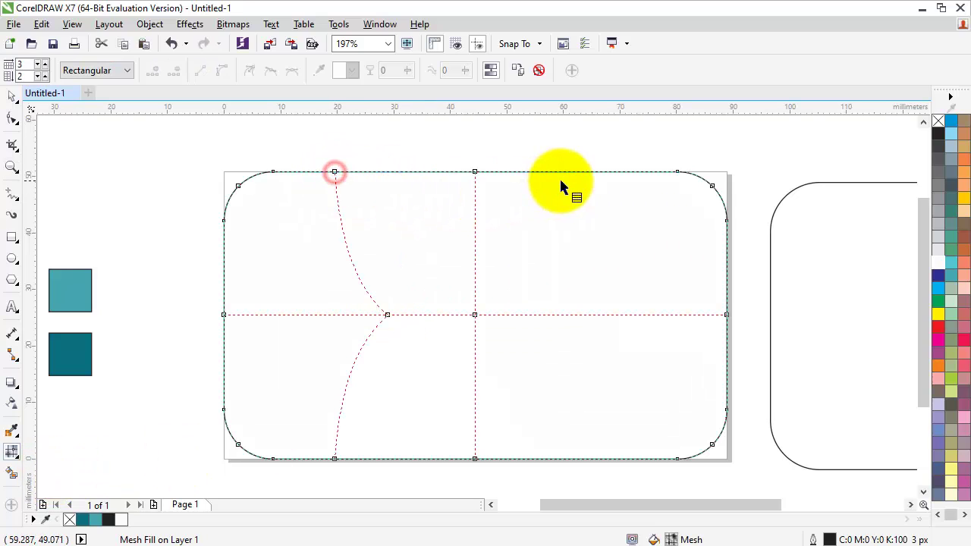
pyautogui.doubleClick(589, 171)
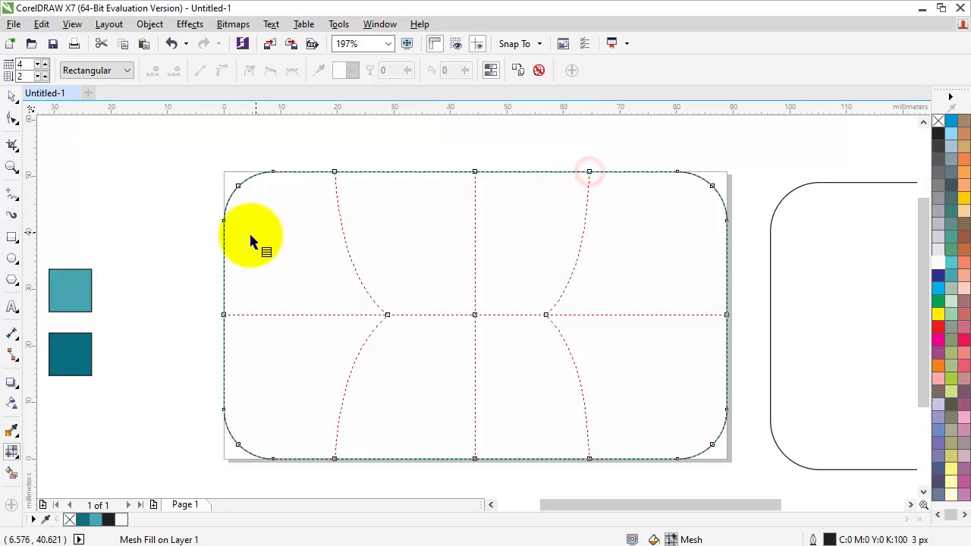
pyautogui.doubleClick(223, 254)
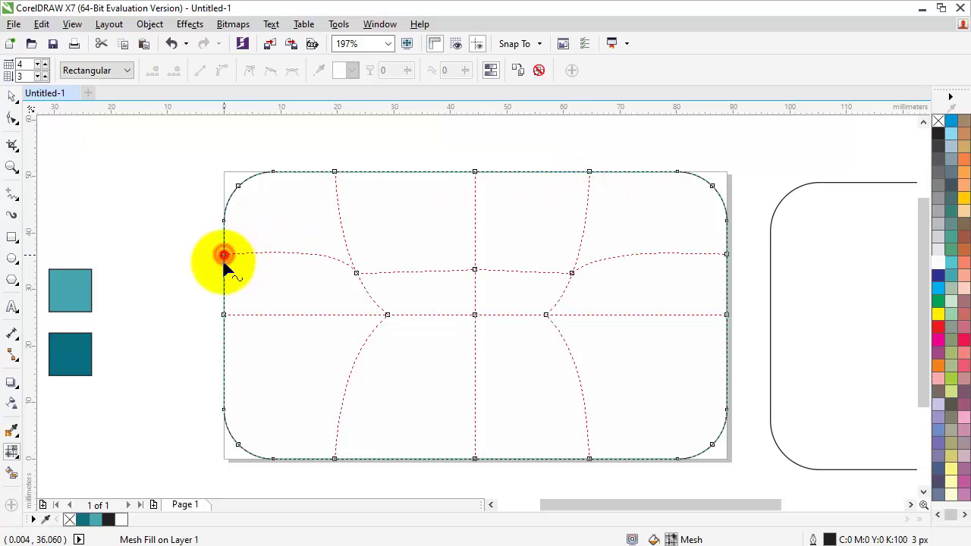
pyautogui.doubleClick(223, 374)
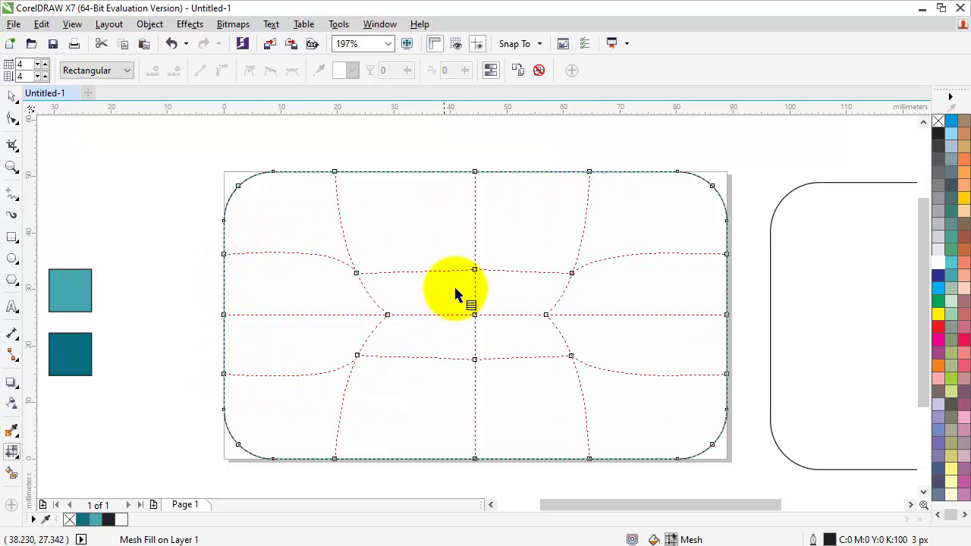
pyautogui.moveTo(457, 344)
pyautogui.mouseDown()
pyautogui.moveTo(490, 384)
pyautogui.moveTo(466, 270)
pyautogui.mouseUp()
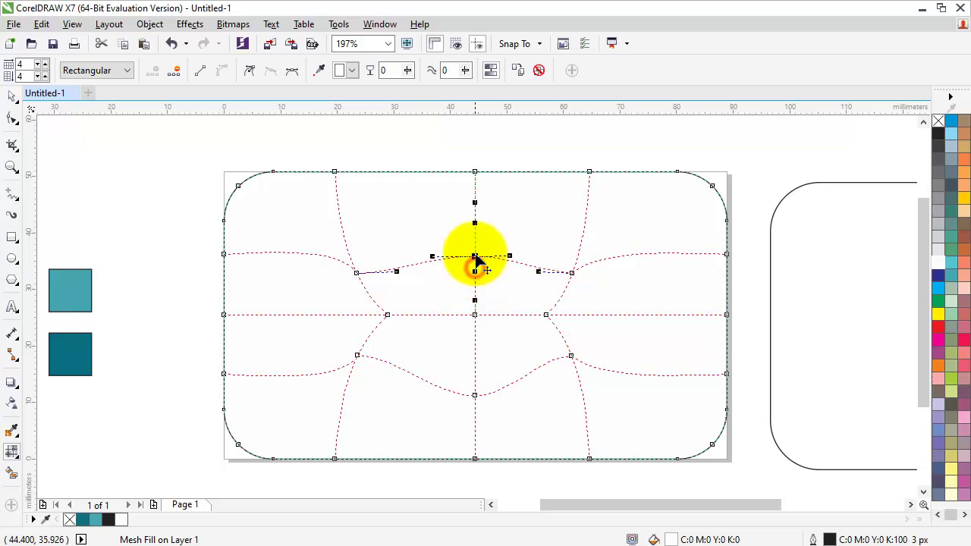
pyautogui.moveTo(474, 275); pyautogui.dragTo(478, 249)
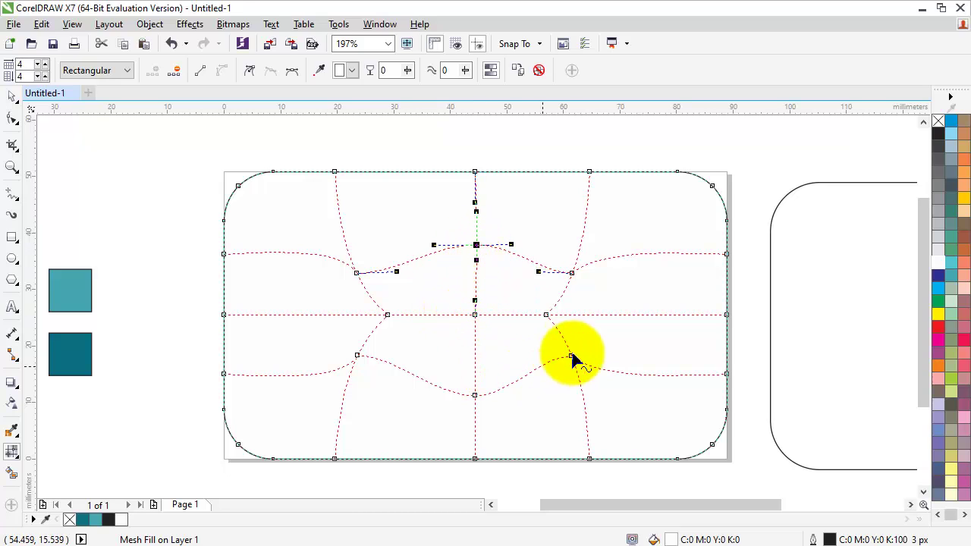
pyautogui.click(147, 289)
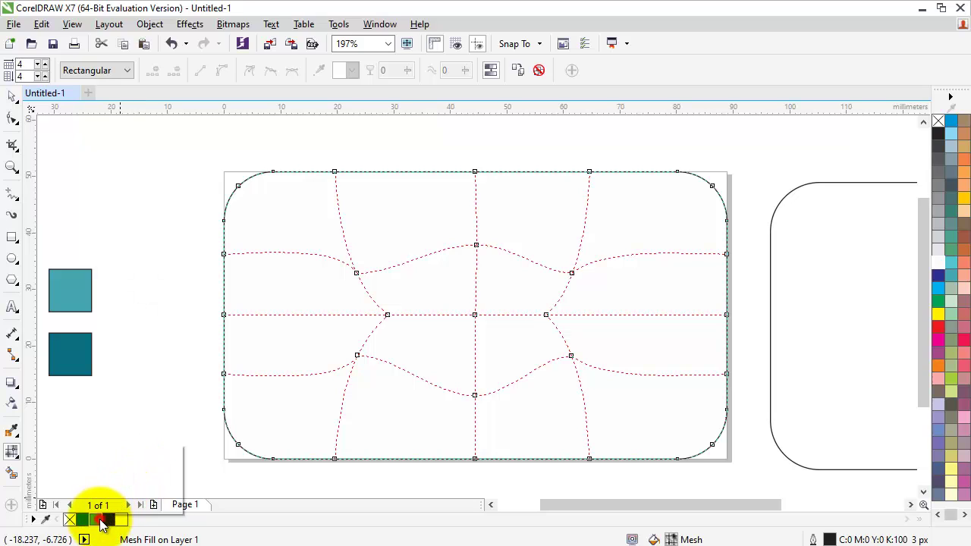
# Tint the card's inner mesh nodes, centre and left edge with teal, undoing one misplaced colour.
pyautogui.moveTo(102, 523); pyautogui.dragTo(357, 361)
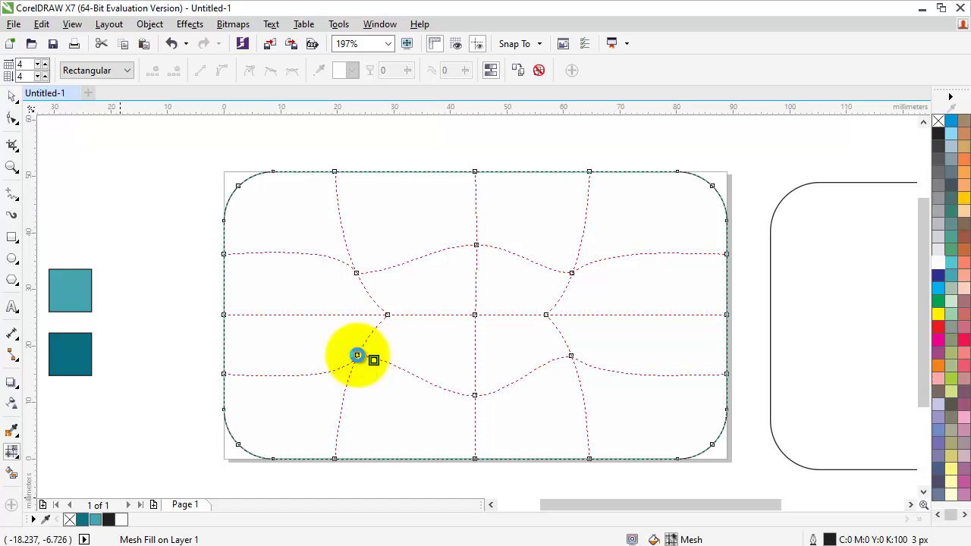
pyautogui.moveTo(95, 520)
pyautogui.mouseDown()
pyautogui.moveTo(356, 272)
pyautogui.moveTo(371, 291)
pyautogui.mouseUp()
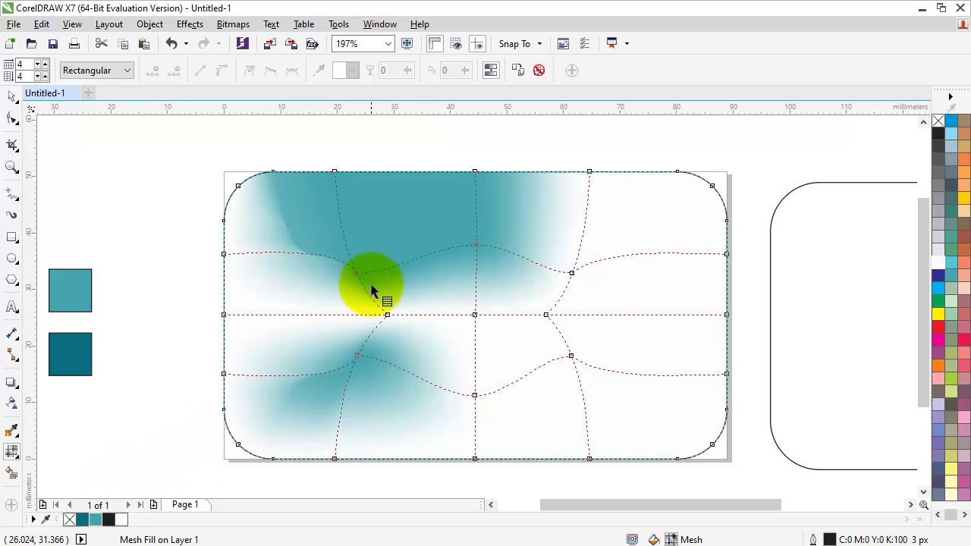
pyautogui.hotkey('ctrl', 'z')
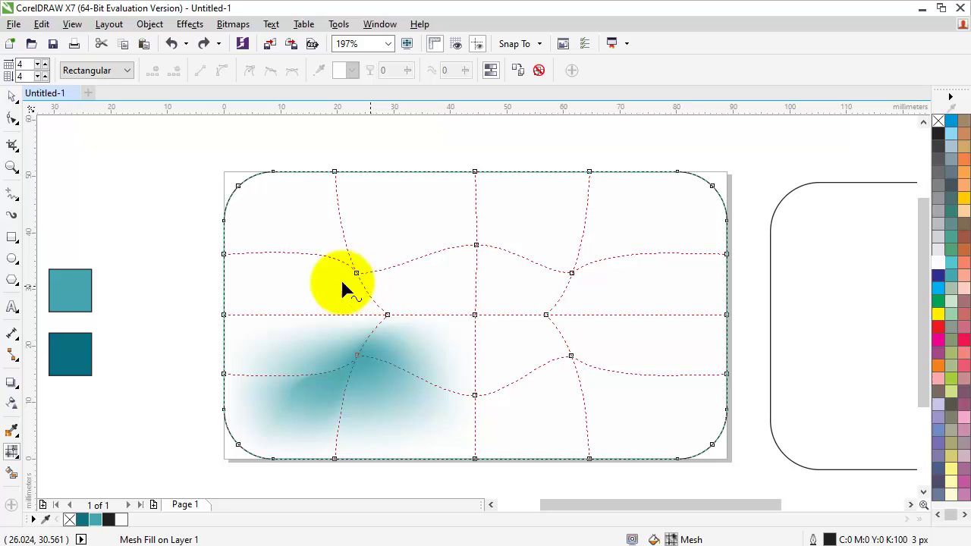
pyautogui.moveTo(95, 520); pyautogui.dragTo(359, 278)
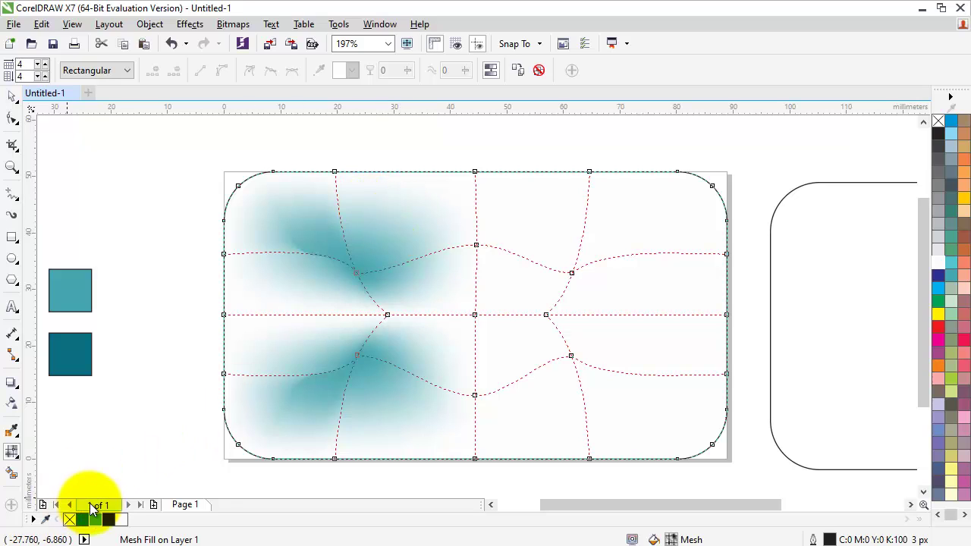
pyautogui.moveTo(95, 520)
pyautogui.mouseDown()
pyautogui.moveTo(562, 322)
pyautogui.moveTo(571, 273)
pyautogui.mouseUp()
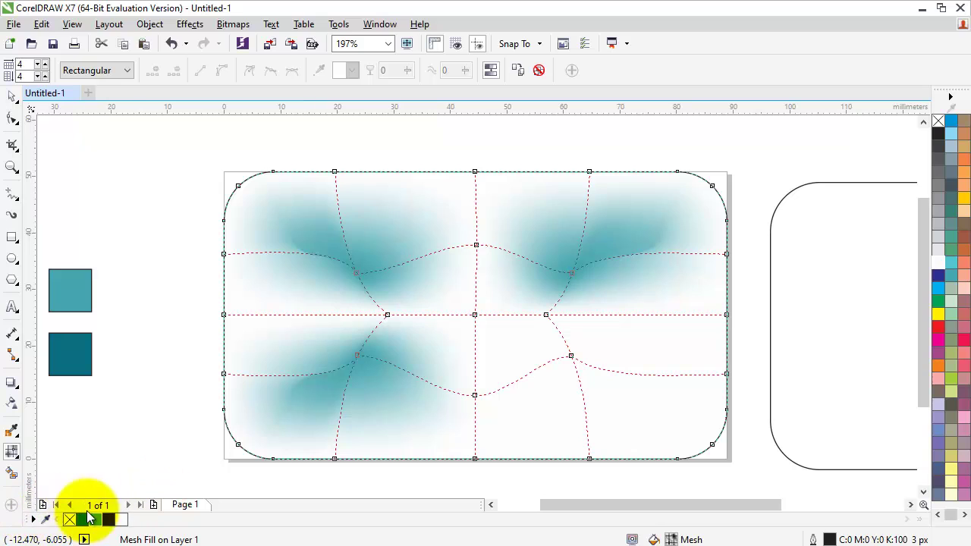
pyautogui.moveTo(99, 519)
pyautogui.mouseDown()
pyautogui.moveTo(269, 498)
pyautogui.moveTo(574, 364)
pyautogui.mouseUp()
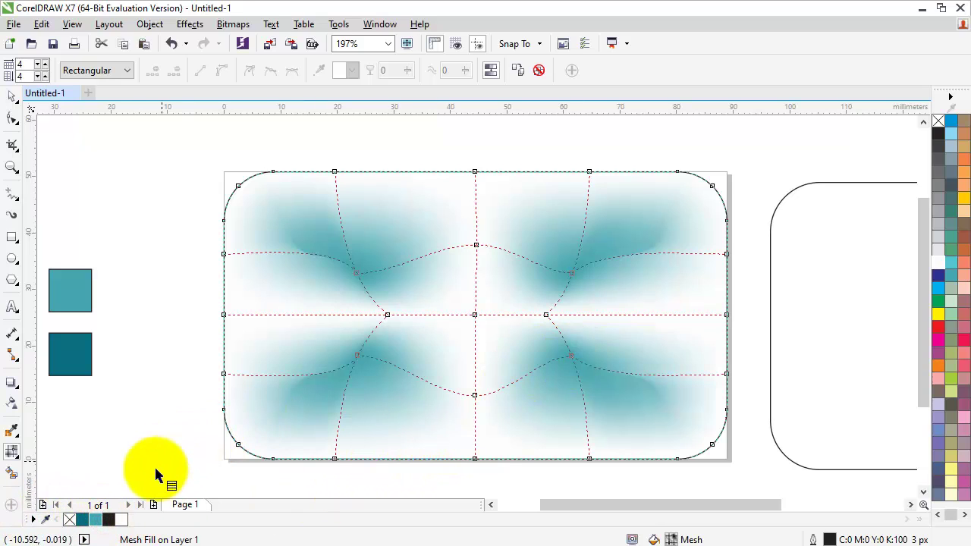
pyautogui.moveTo(95, 519); pyautogui.dragTo(474, 316)
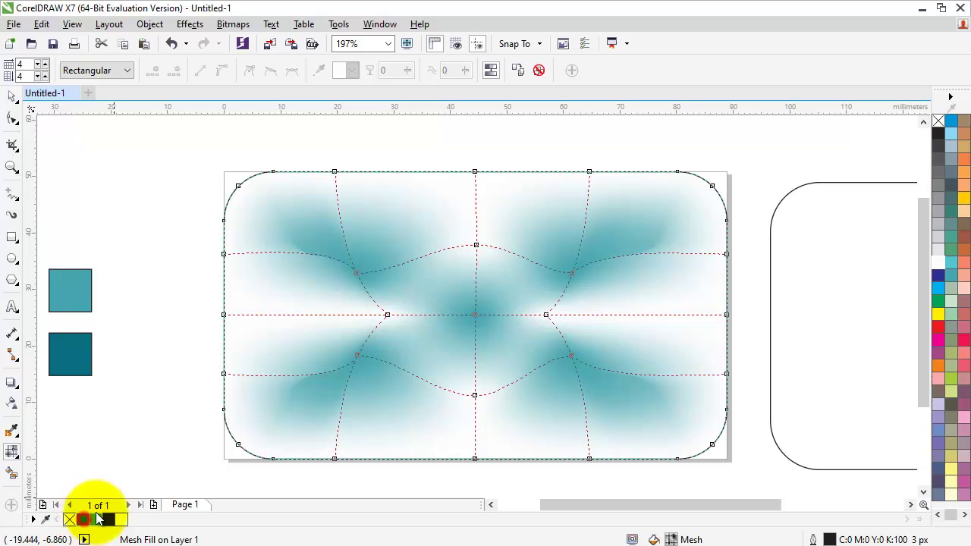
pyautogui.moveTo(82, 520); pyautogui.dragTo(226, 316)
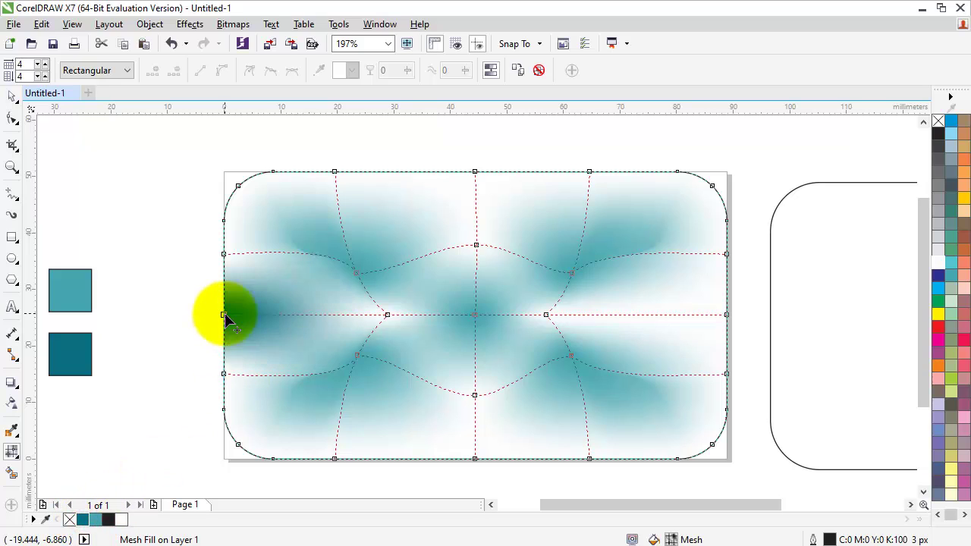
pyautogui.moveTo(95, 521)
pyautogui.mouseDown()
pyautogui.moveTo(254, 186)
pyautogui.moveTo(226, 252)
pyautogui.mouseUp()
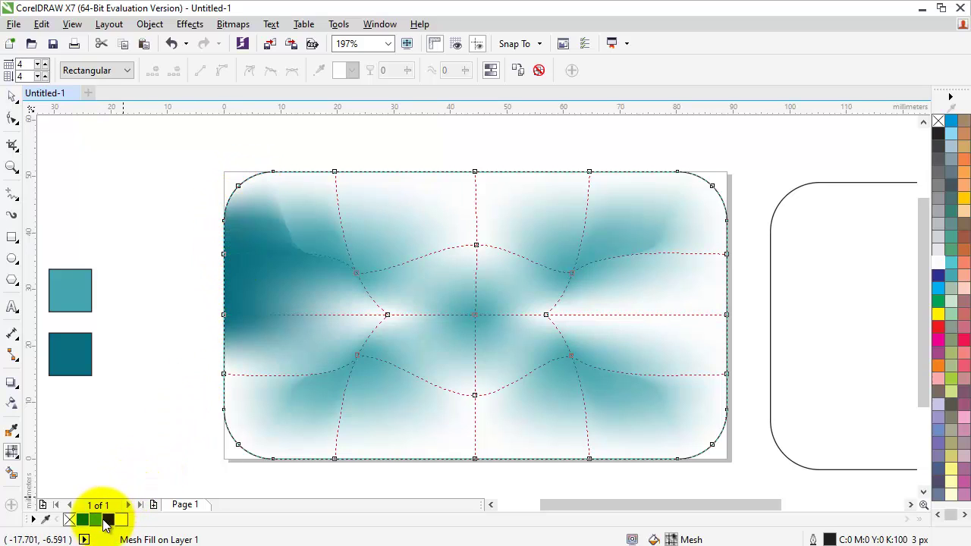
# Add darker teal to the mesh nodes along the left, bottom, right and top edges.
pyautogui.moveTo(82, 520)
pyautogui.mouseDown()
pyautogui.moveTo(232, 409)
pyautogui.moveTo(227, 374)
pyautogui.mouseUp()
pyautogui.moveTo(91, 525); pyautogui.dragTo(336, 459)
pyautogui.moveTo(90, 524); pyautogui.dragTo(475, 461)
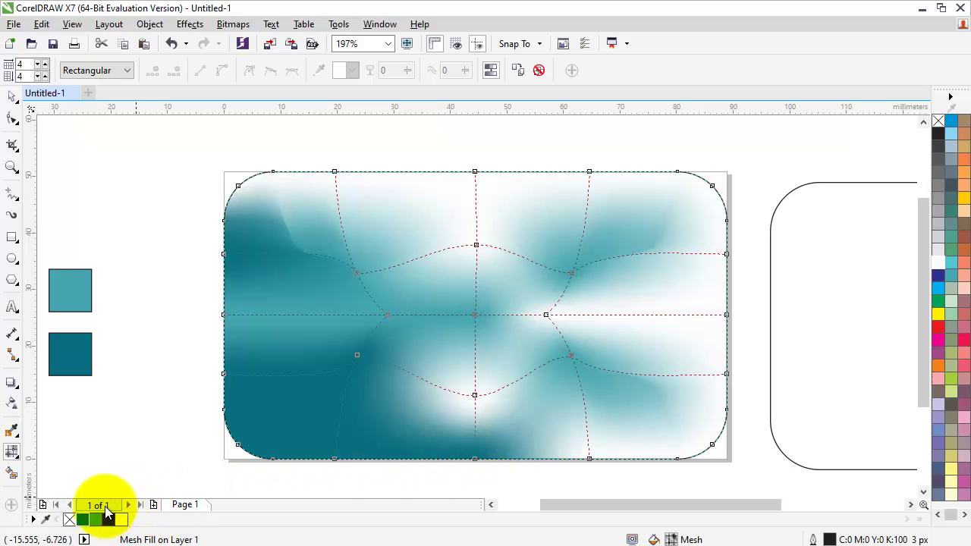
pyautogui.moveTo(83, 520); pyautogui.dragTo(590, 461)
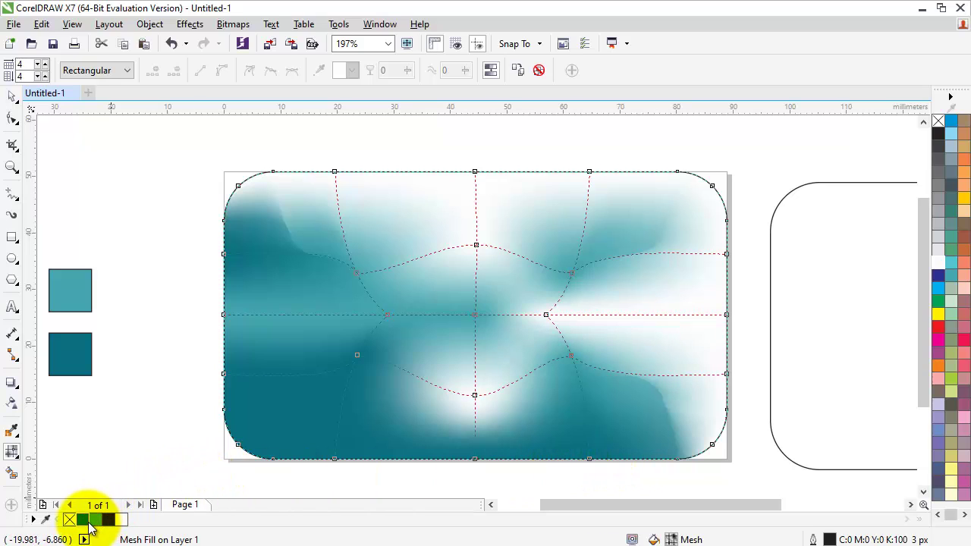
pyautogui.moveTo(83, 520)
pyautogui.mouseDown()
pyautogui.moveTo(727, 402)
pyautogui.moveTo(727, 375)
pyautogui.mouseUp()
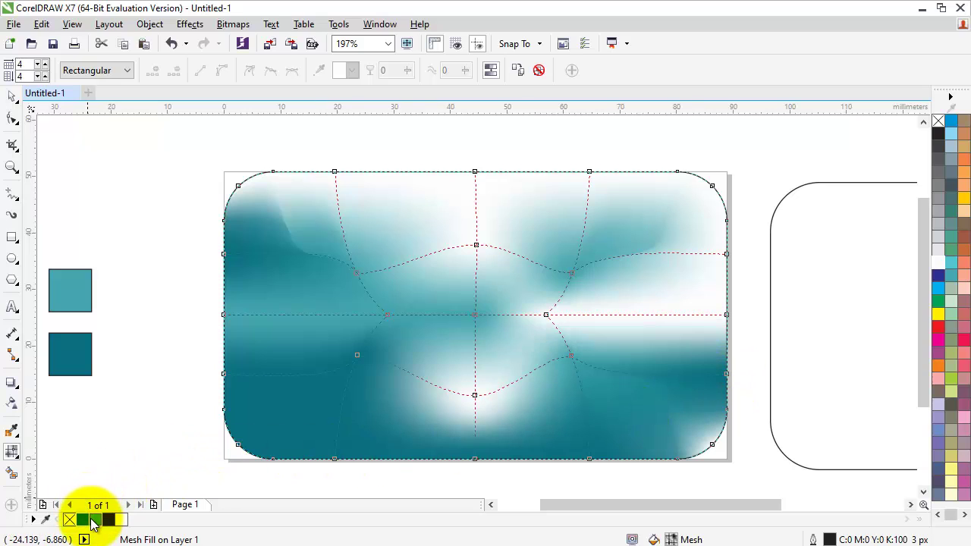
pyautogui.moveTo(82, 520)
pyautogui.mouseDown()
pyautogui.moveTo(724, 325)
pyautogui.moveTo(726, 316)
pyautogui.mouseUp()
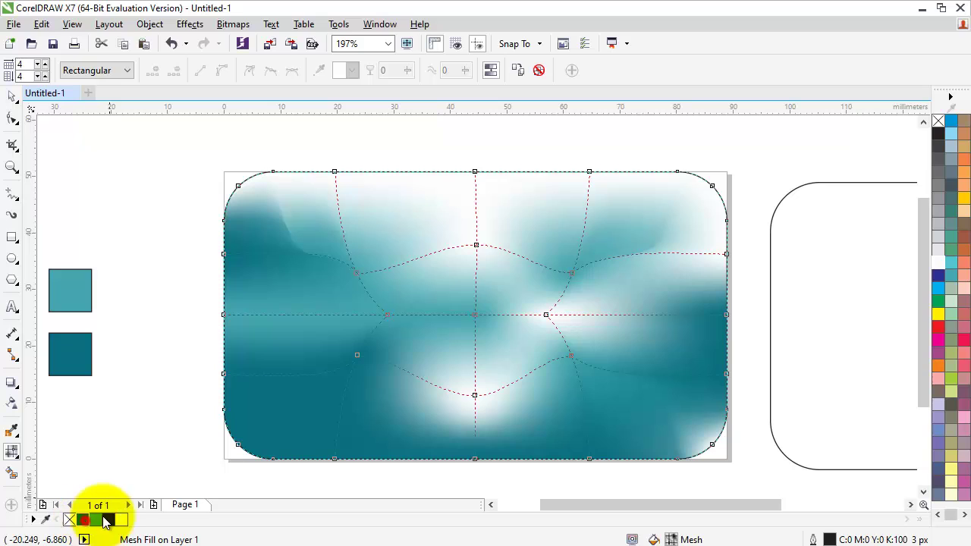
pyautogui.moveTo(106, 520); pyautogui.dragTo(719, 188)
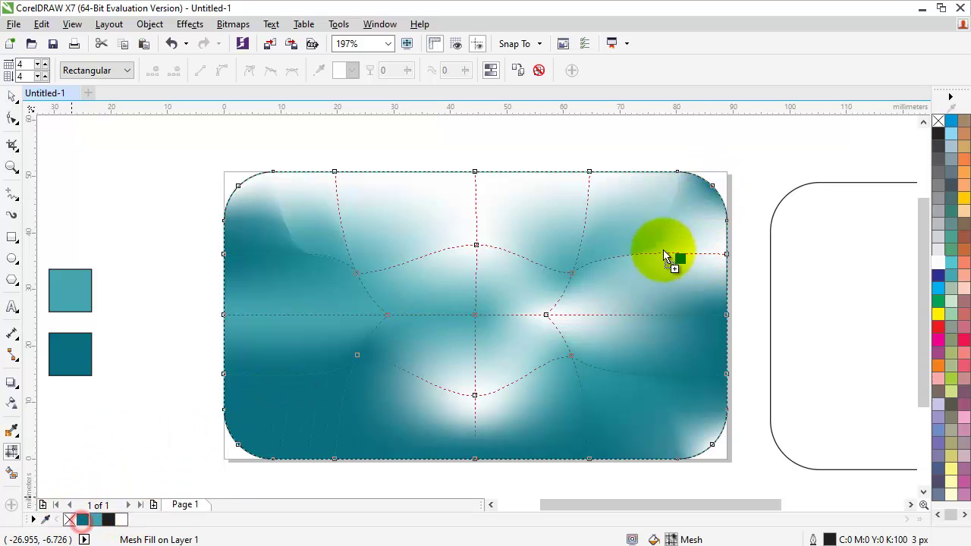
pyautogui.moveTo(82, 521); pyautogui.dragTo(589, 170)
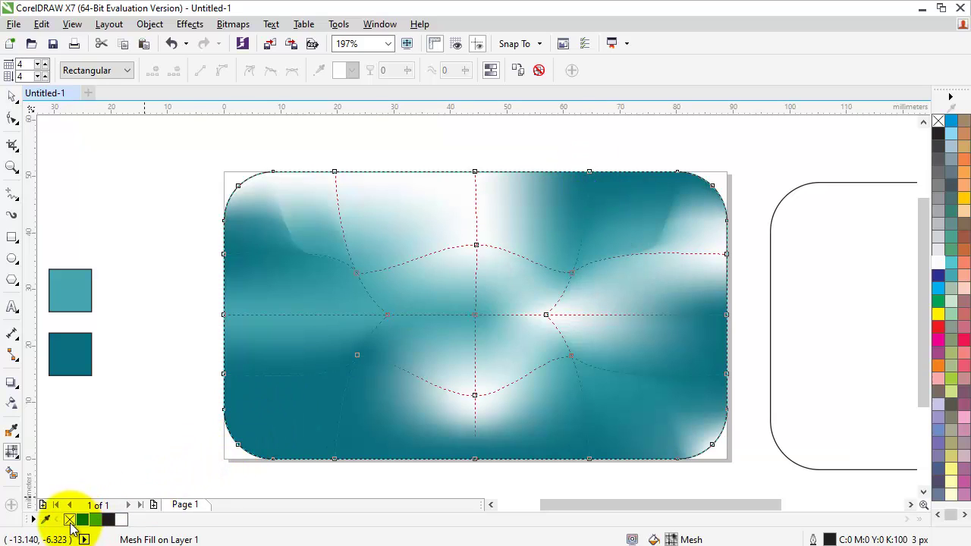
pyautogui.moveTo(82, 520); pyautogui.dragTo(334, 173)
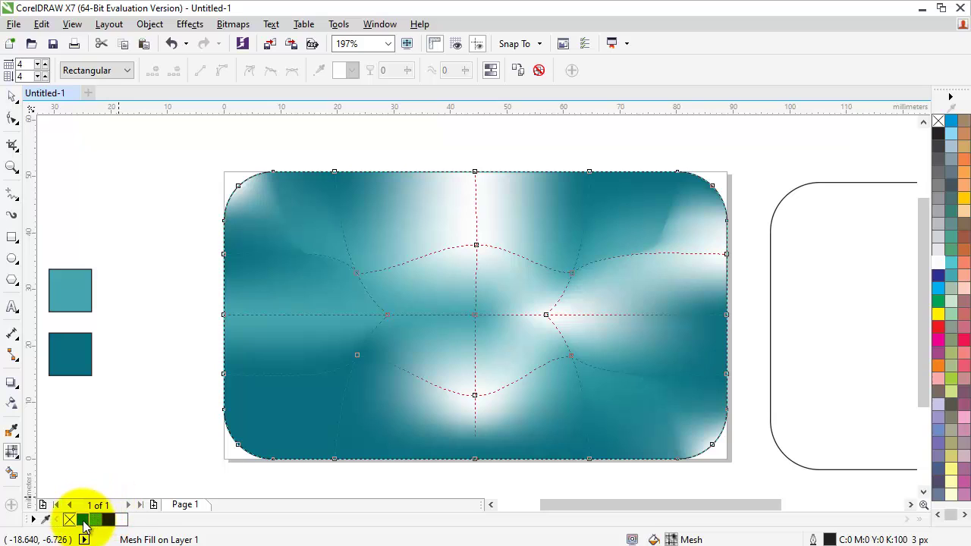
pyautogui.moveTo(82, 520)
pyautogui.mouseDown()
pyautogui.moveTo(486, 260)
pyautogui.moveTo(482, 180)
pyautogui.mouseUp()
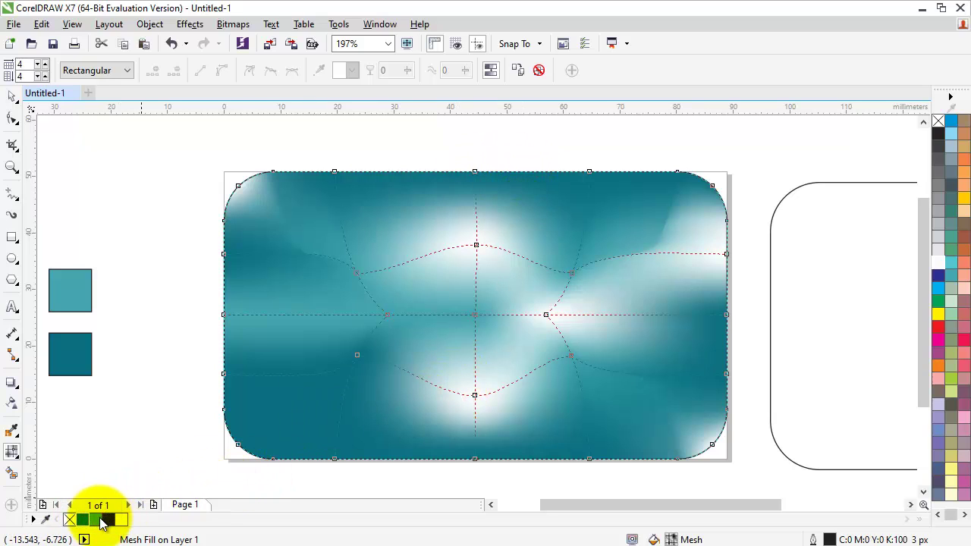
pyautogui.moveTo(95, 520); pyautogui.dragTo(476, 393)
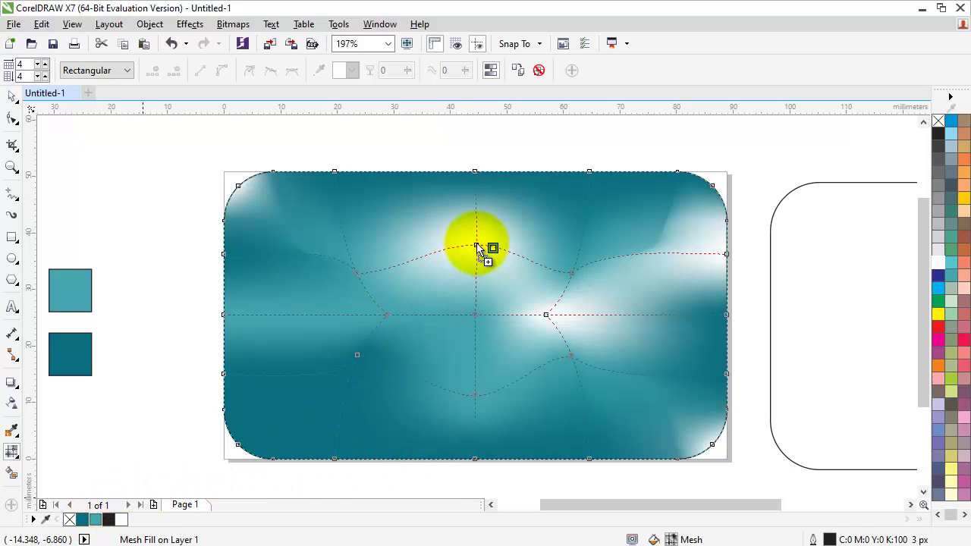
# Turn the remaining white mesh spots at centre, corners and right edge teal.
pyautogui.moveTo(99, 520); pyautogui.dragTo(475, 244)
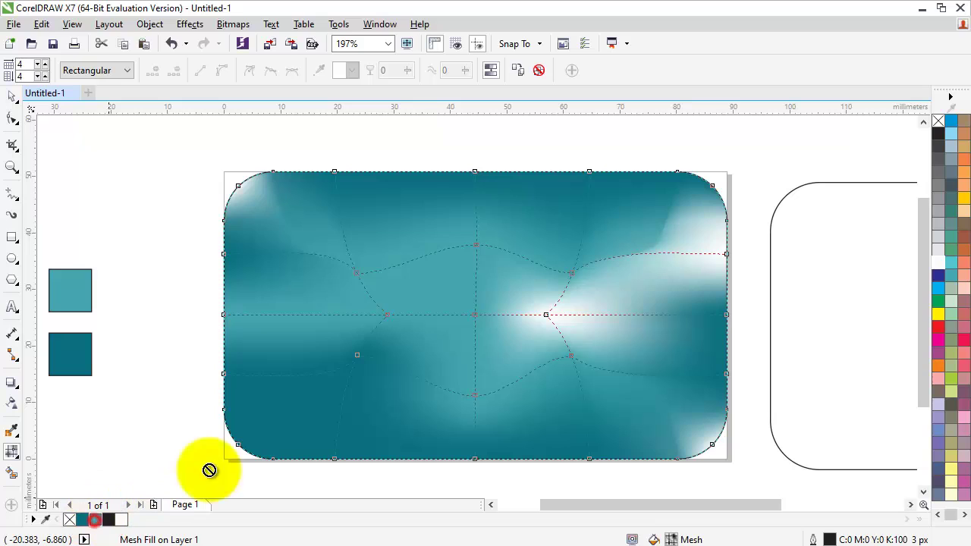
pyautogui.moveTo(94, 520); pyautogui.dragTo(383, 318)
pyautogui.moveTo(95, 519); pyautogui.dragTo(341, 353)
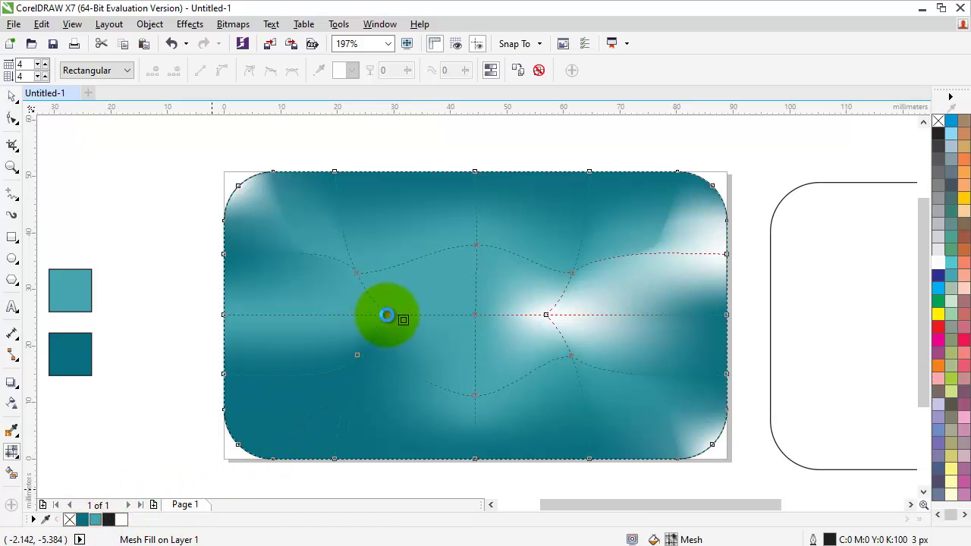
pyautogui.moveTo(95, 521)
pyautogui.mouseDown()
pyautogui.moveTo(578, 351)
pyautogui.moveTo(546, 314)
pyautogui.mouseUp()
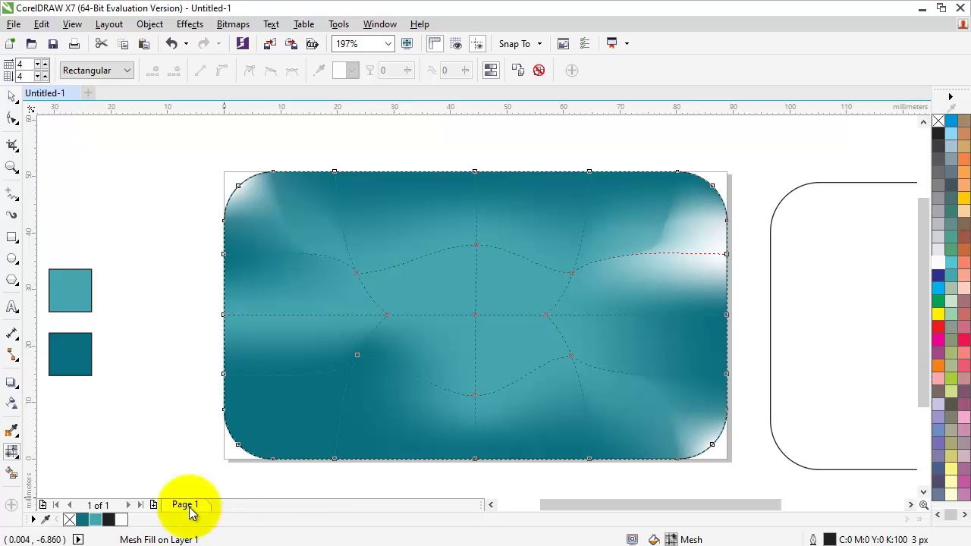
pyautogui.moveTo(99, 526); pyautogui.dragTo(711, 447)
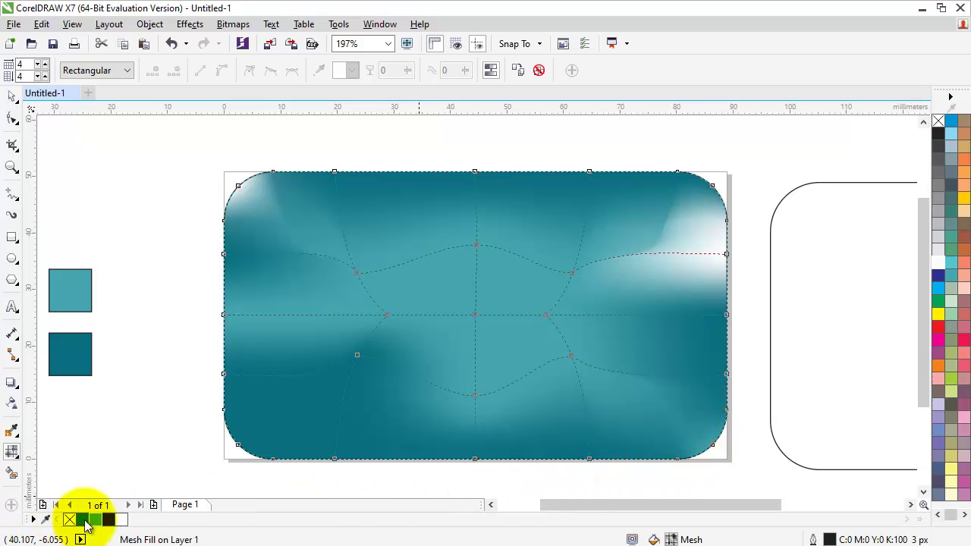
pyautogui.moveTo(99, 523); pyautogui.dragTo(641, 332)
pyautogui.moveTo(701, 262); pyautogui.dragTo(724, 256)
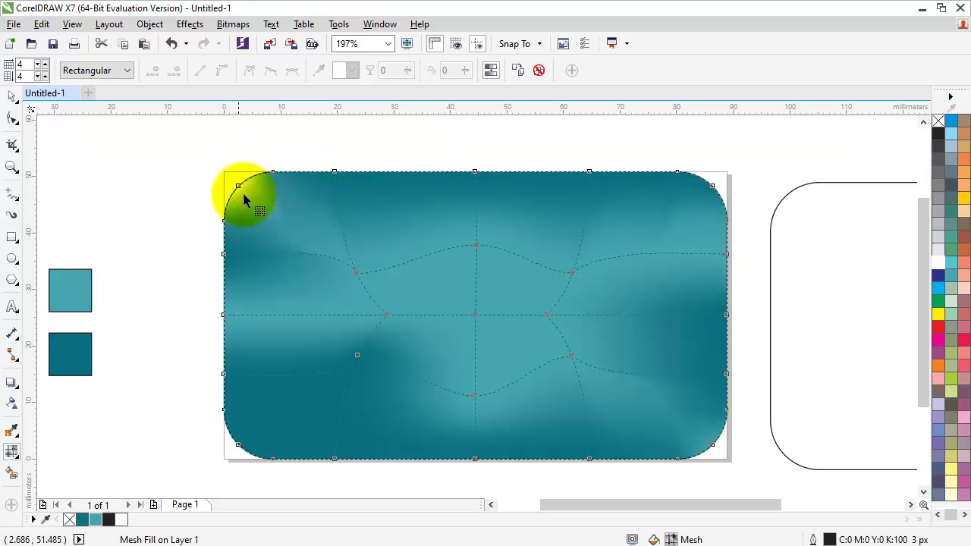
pyautogui.moveTo(86, 519); pyautogui.dragTo(239, 188)
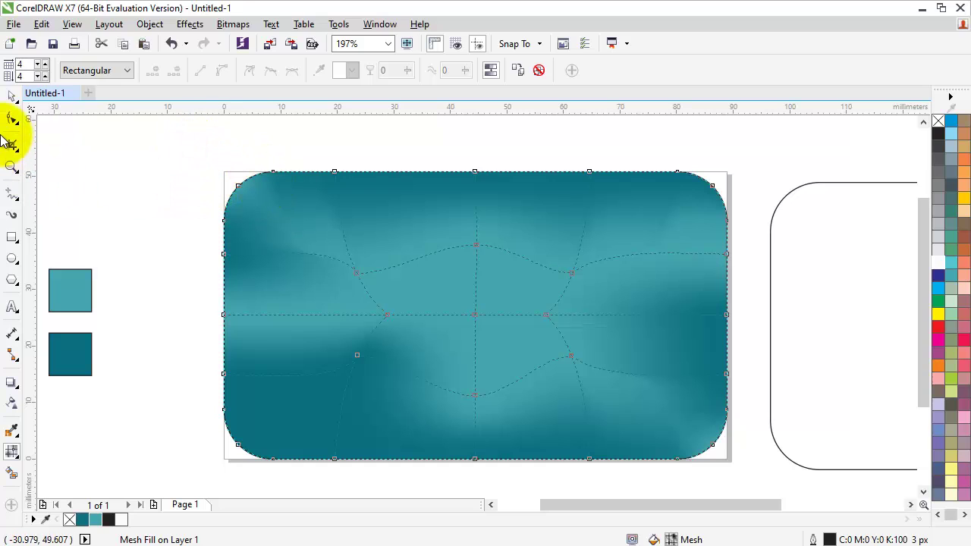
pyautogui.click(16, 102)
# Copy the teal card below and squash the copy into a thin horizontal bar.
pyautogui.click(121, 142)
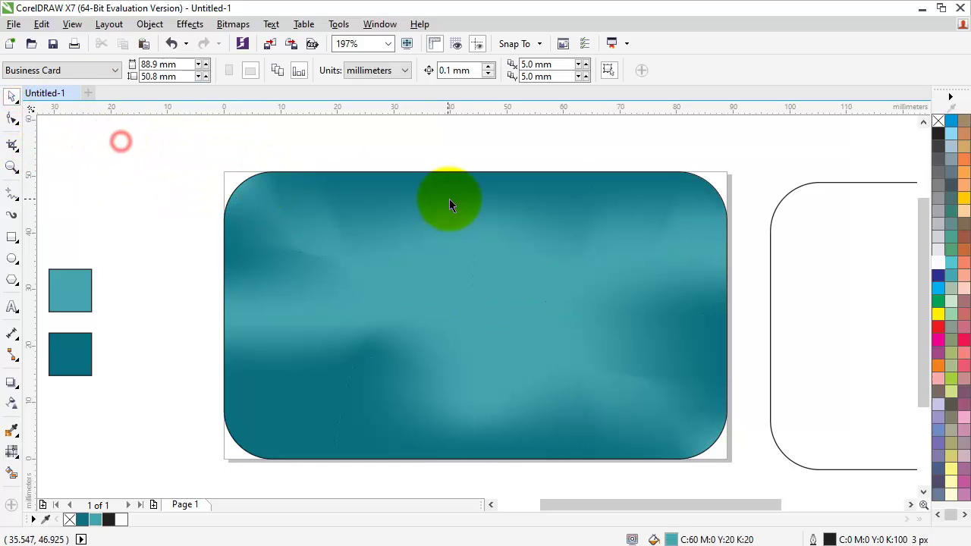
pyautogui.scroll(-2, 451, 236)
pyautogui.moveTo(434, 289); pyautogui.dragTo(433, 437)
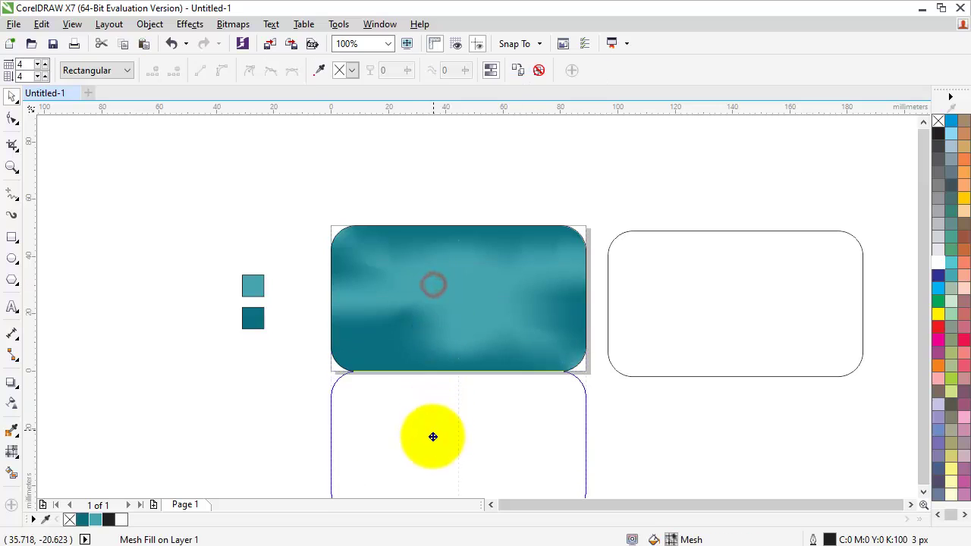
pyautogui.rightClick(430, 444)
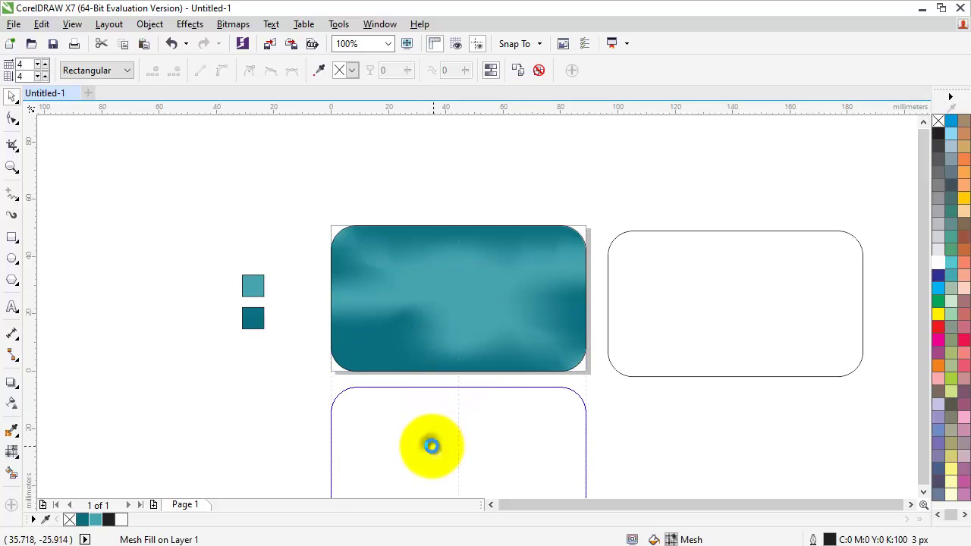
pyautogui.click(923, 491)
pyautogui.click(923, 492)
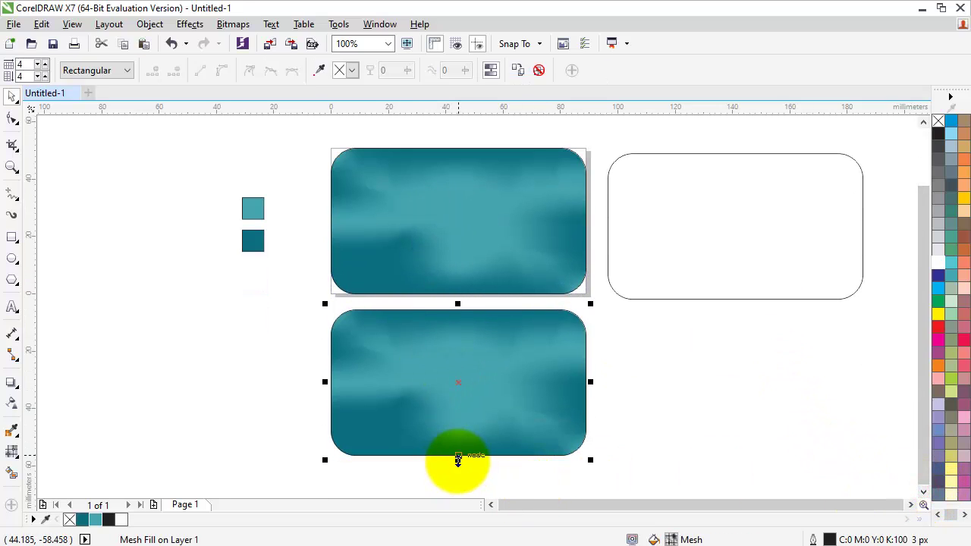
pyautogui.moveTo(457, 460)
pyautogui.mouseDown()
pyautogui.moveTo(472, 329)
pyautogui.moveTo(505, 350)
pyautogui.mouseUp()
pyautogui.scroll(1, 445, 318)
pyautogui.scroll(1, 444, 308)
pyautogui.moveTo(505, 353); pyautogui.dragTo(505, 362)
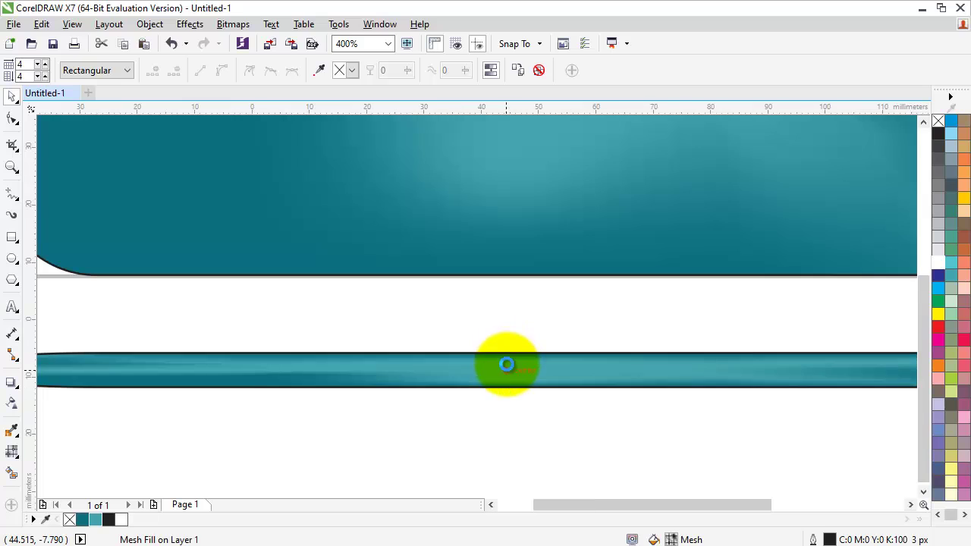
pyautogui.scroll(-1, 505, 362)
# Move the thin bar's rotation centre to its left end.
pyautogui.click(517, 368)
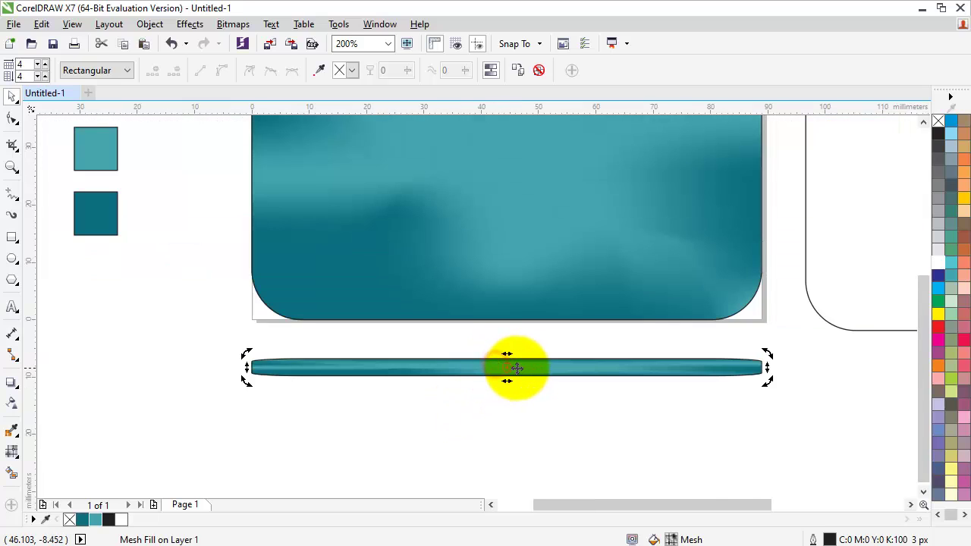
pyautogui.moveTo(507, 368); pyautogui.dragTo(265, 361)
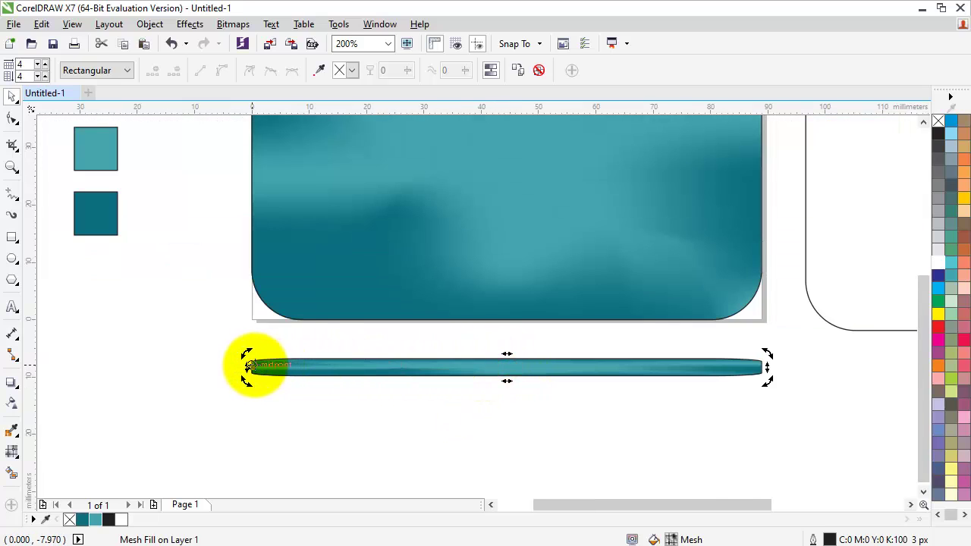
pyautogui.scroll(2, 250, 364)
pyautogui.scroll(2, 250, 392)
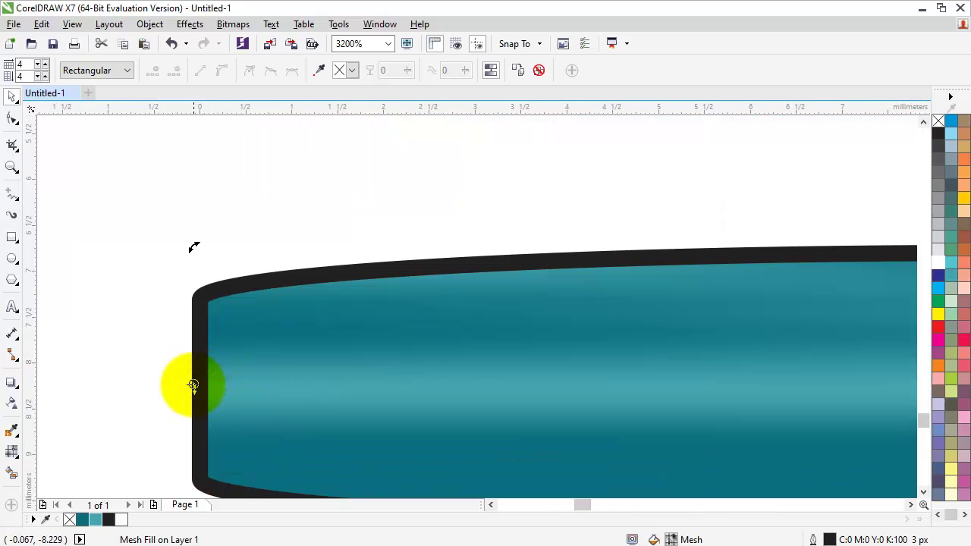
pyautogui.scroll(-2, 199, 394)
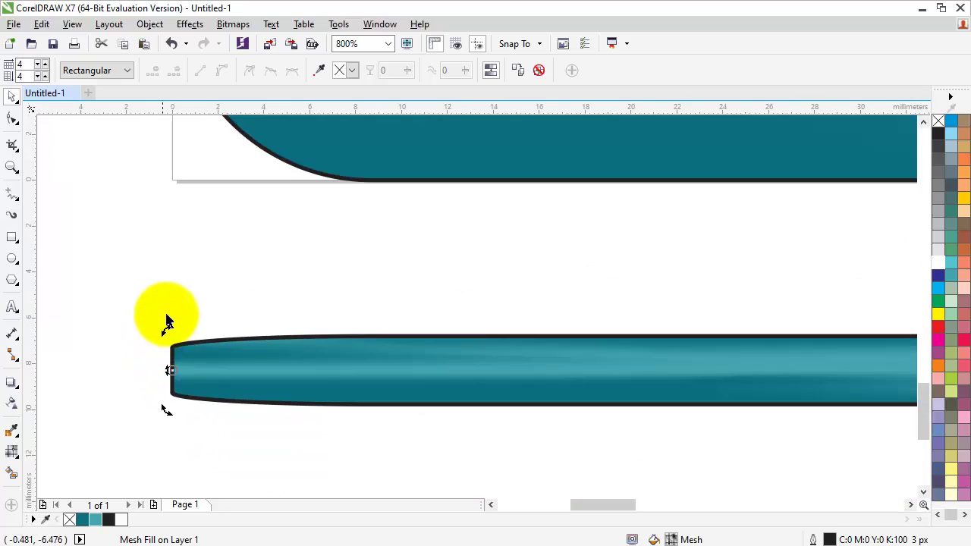
pyautogui.scroll(-1, 174, 303)
pyautogui.scroll(-1, 178, 308)
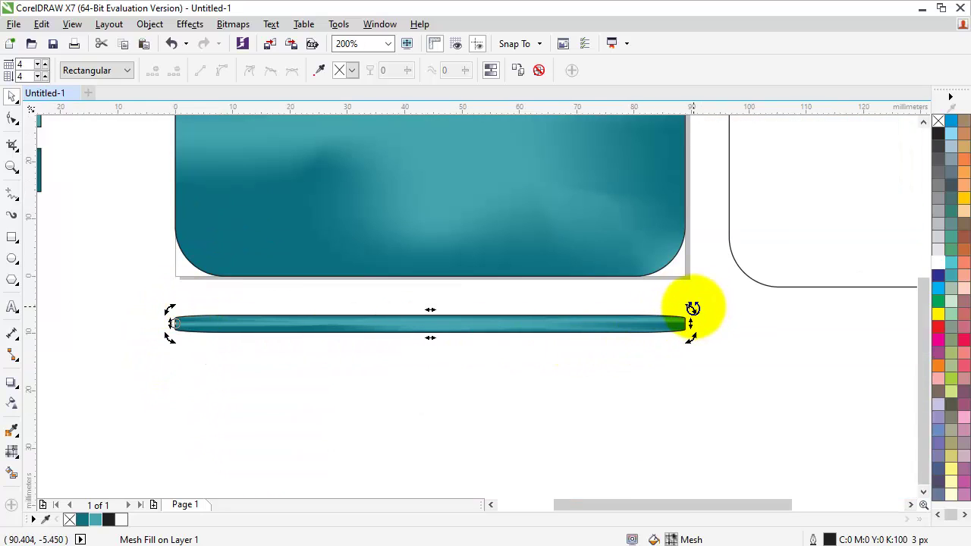
# Rotate a copy of the bar downward and repeat it into a fan of strips.
pyautogui.moveTo(692, 309); pyautogui.dragTo(692, 338)
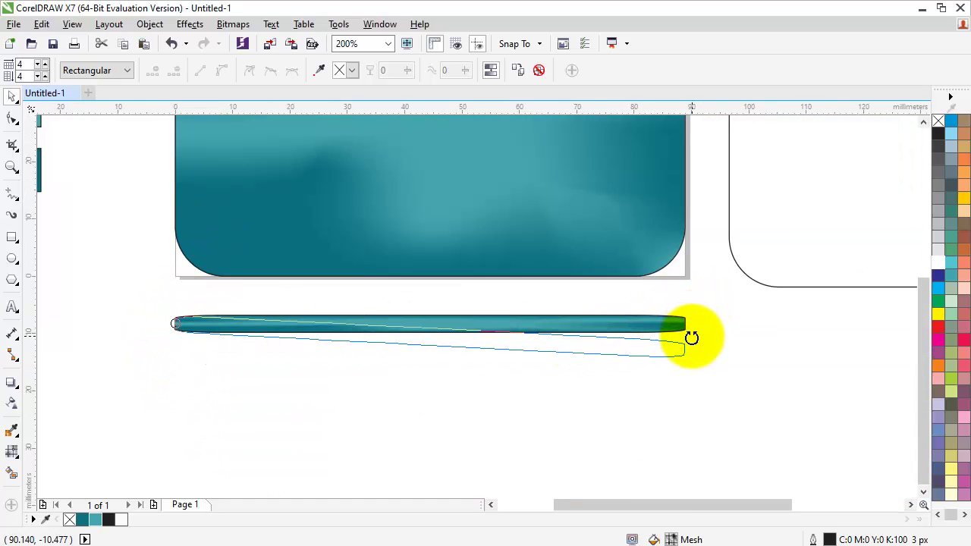
pyautogui.moveTo(691, 342); pyautogui.dragTo(691, 349)
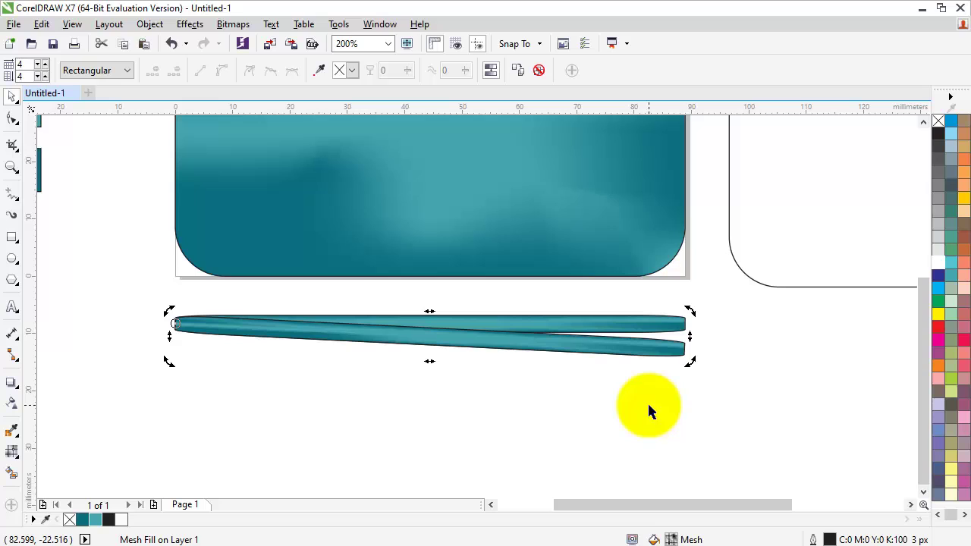
pyautogui.hotkey('ctrl', 'r')
pyautogui.hotkey('ctrl', 'r')
pyautogui.hotkey('ctrl', 'r')
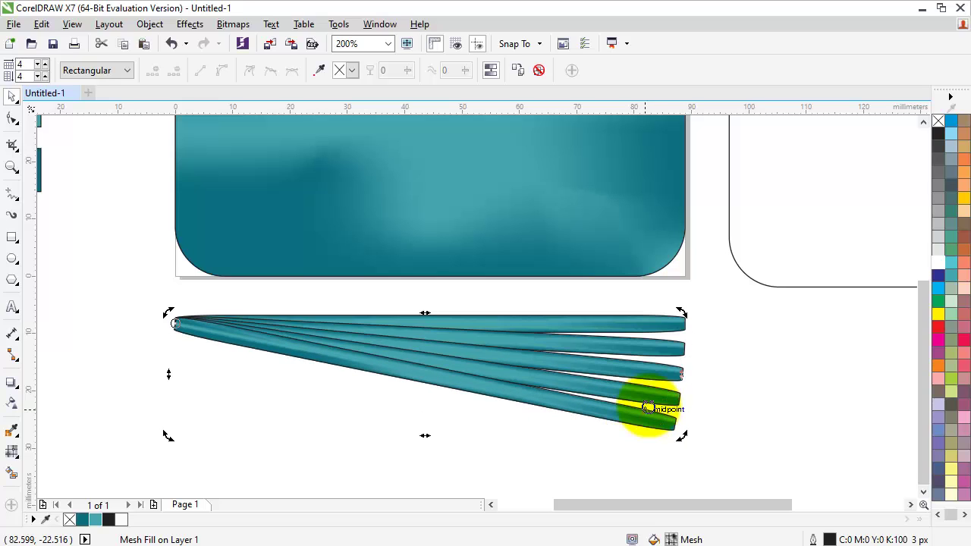
pyautogui.hotkey('ctrl', 'r')
pyautogui.hotkey('ctrl', 'r')
pyautogui.hotkey('ctrl', 'r')
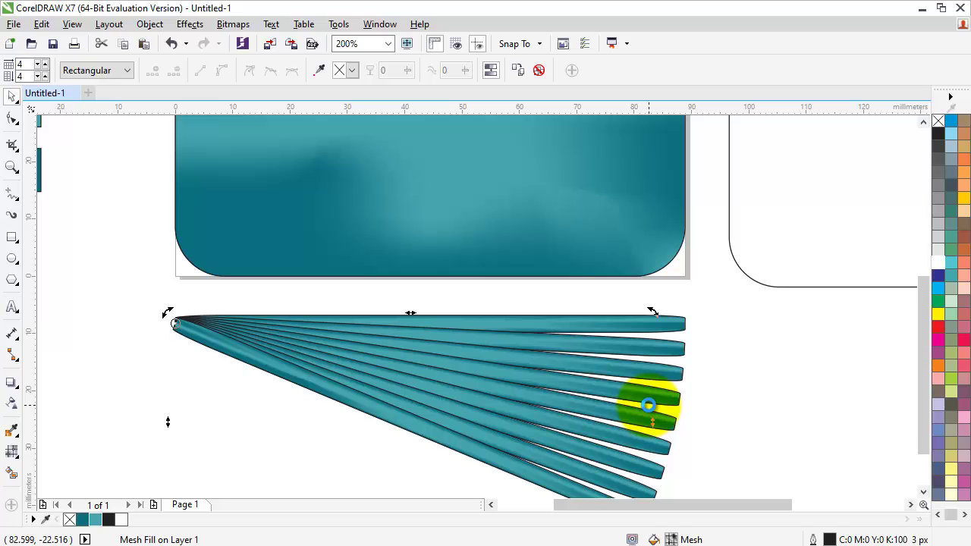
pyautogui.hotkey('ctrl', 'r')
pyautogui.hotkey('ctrl', 'r')
pyautogui.hotkey('ctrl', 'r')
pyautogui.hotkey('ctrl', 'r')
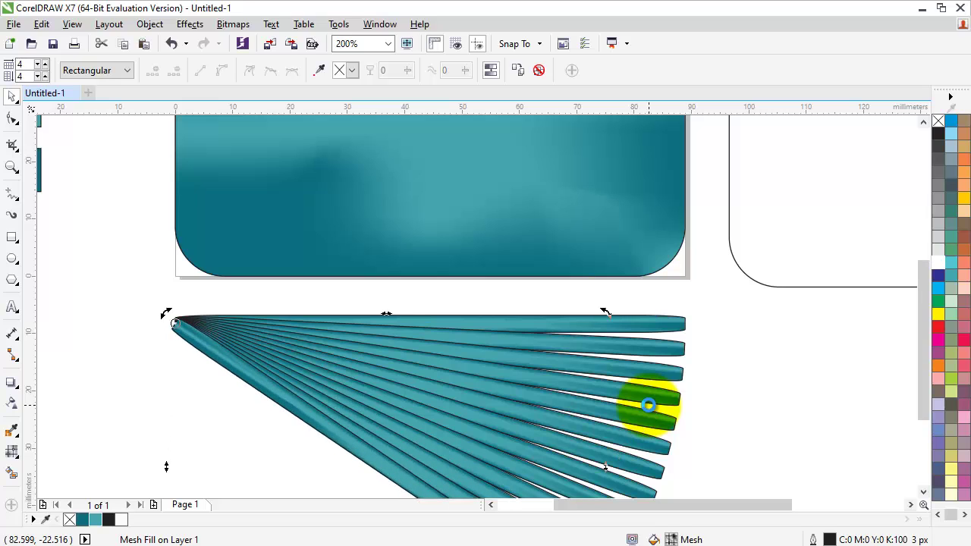
pyautogui.hotkey('ctrl', 'r')
pyautogui.hotkey('ctrl', 'r')
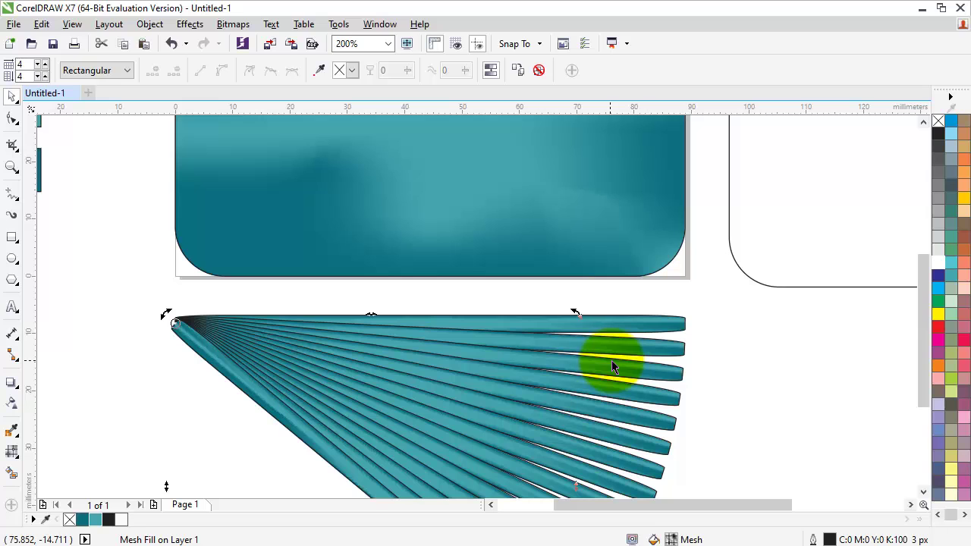
pyautogui.scroll(-1, 102, 258)
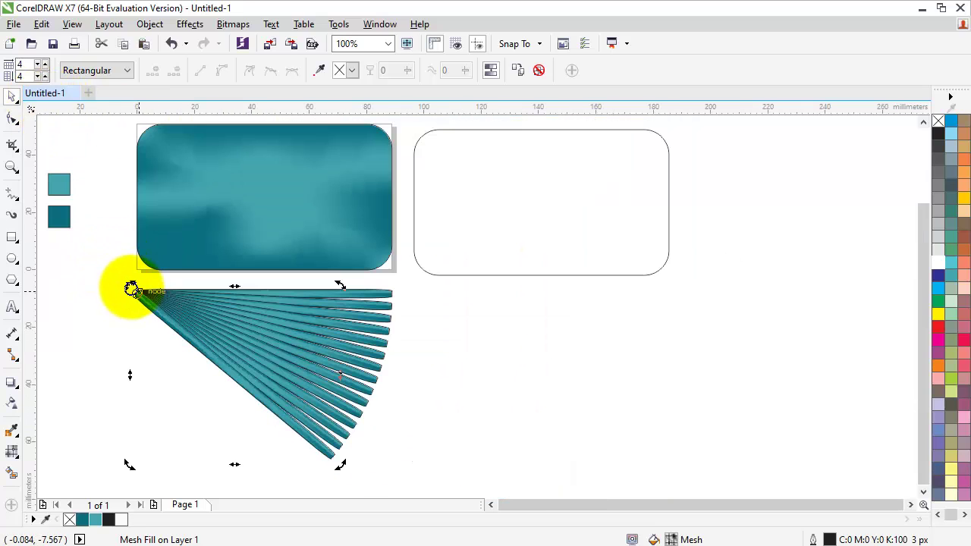
pyautogui.press('space')
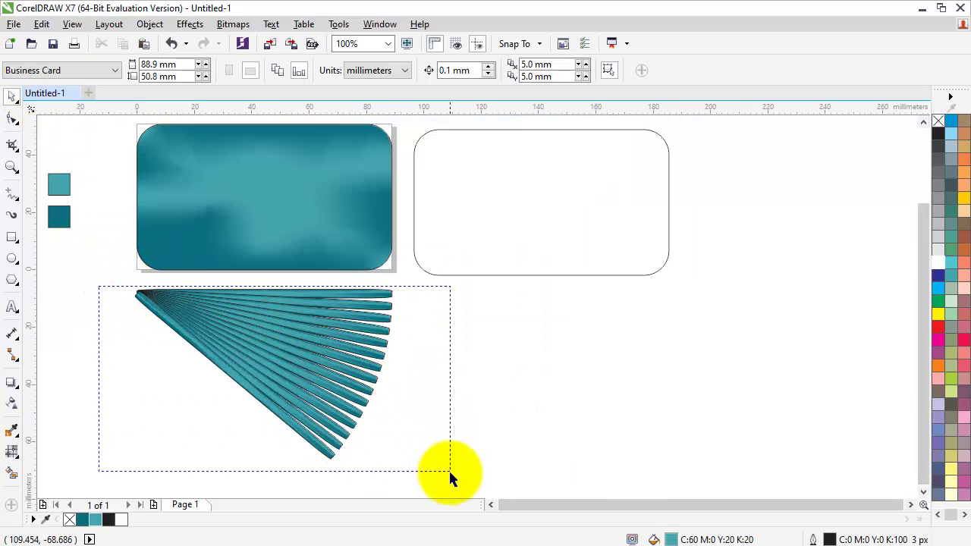
# Give all fifteen teal fan bars white outlines, then reselect the whole fan.
pyautogui.moveTo(98, 286); pyautogui.dragTo(456, 472)
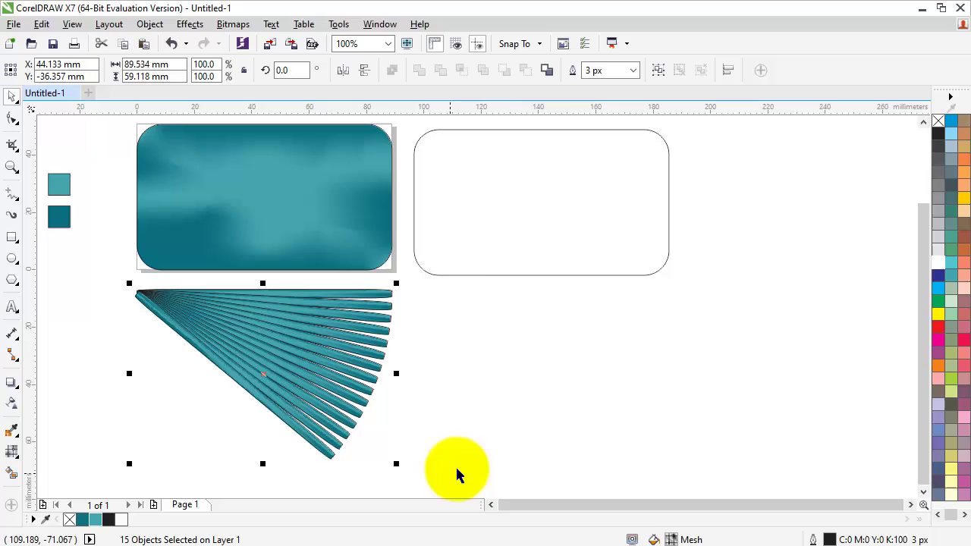
pyautogui.click(938, 261)
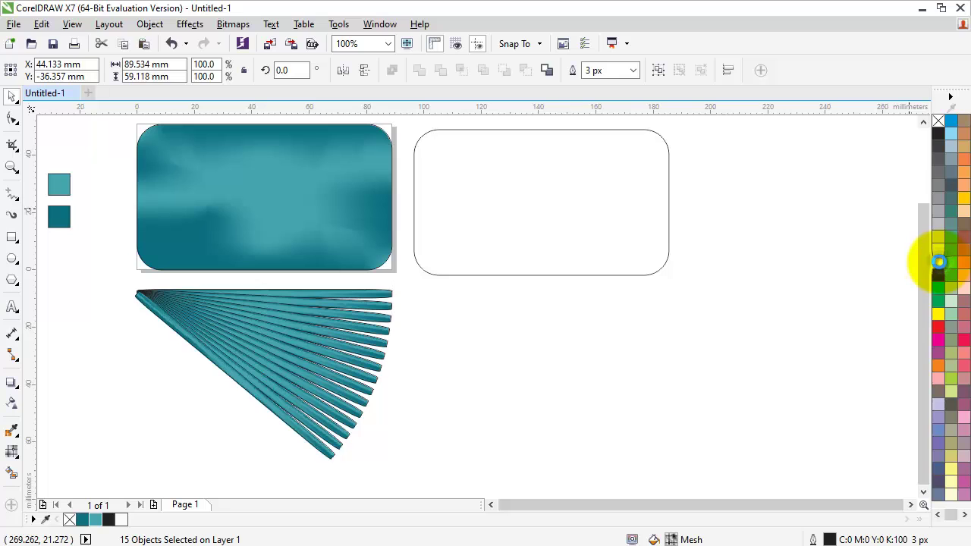
pyautogui.click(449, 335)
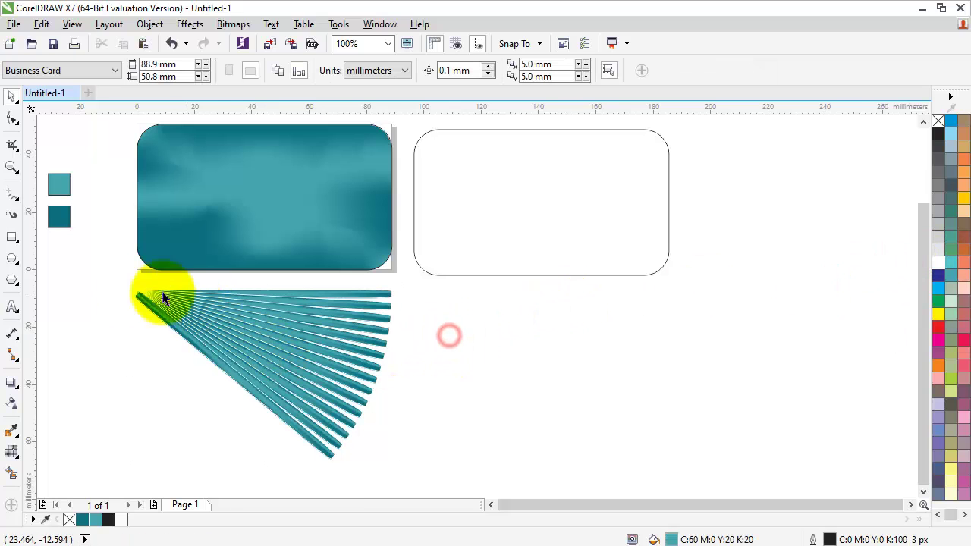
pyautogui.scroll(1, 163, 297)
pyautogui.scroll(1, 130, 281)
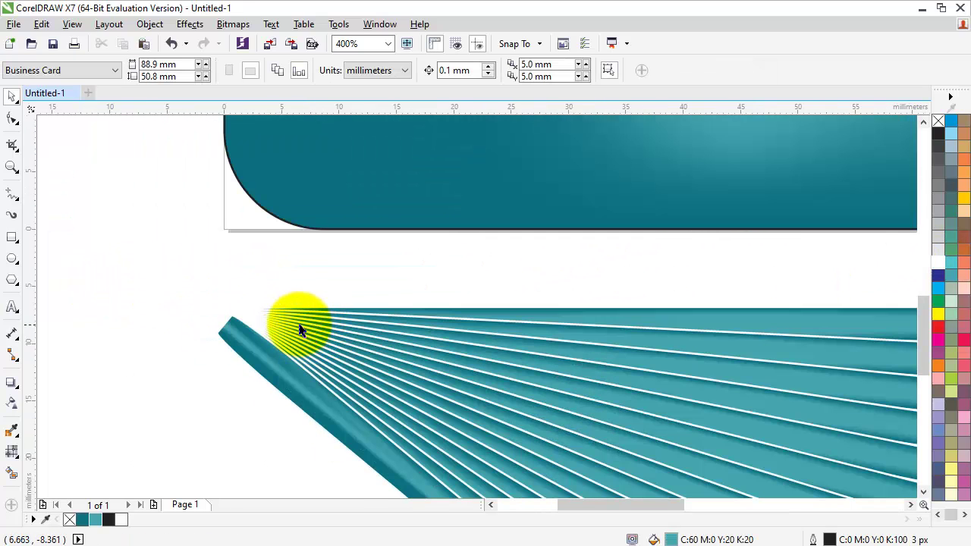
pyautogui.scroll(-2, 220, 311)
pyautogui.moveTo(188, 278)
pyautogui.mouseDown()
pyautogui.moveTo(445, 364)
pyautogui.moveTo(527, 481)
pyautogui.mouseUp()
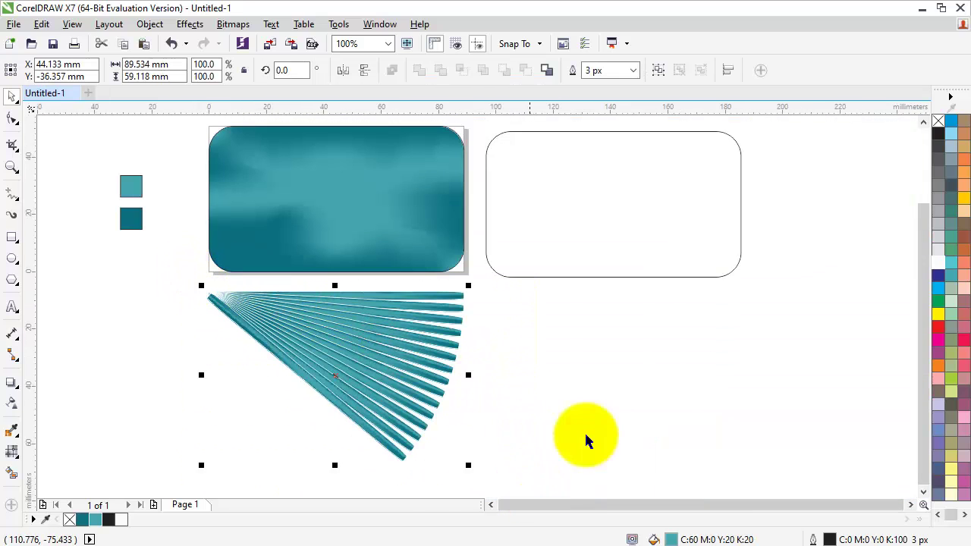
# Remove the outlines from the fan bars.
pyautogui.rightClick(939, 122)
pyautogui.click(584, 332)
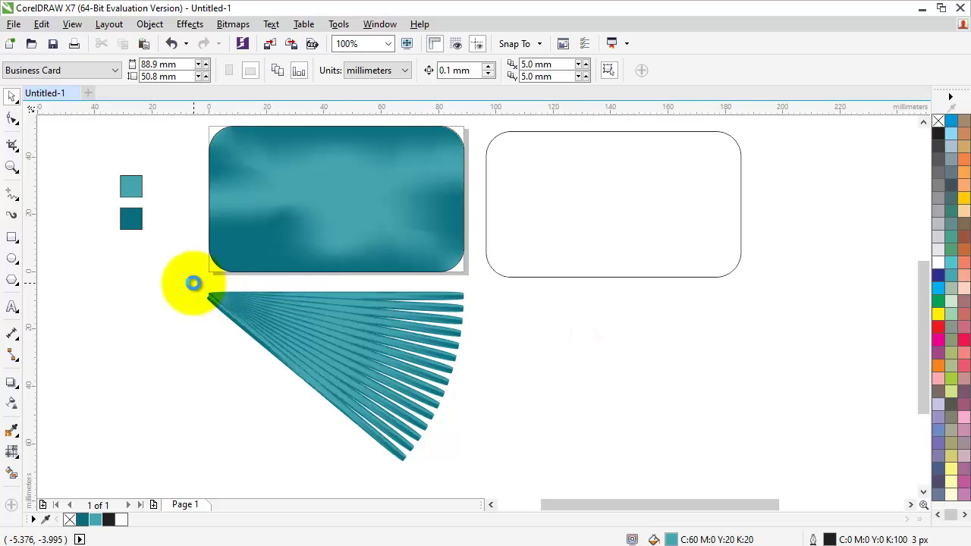
pyautogui.scroll(1, 193, 283)
pyautogui.scroll(-1, 194, 283)
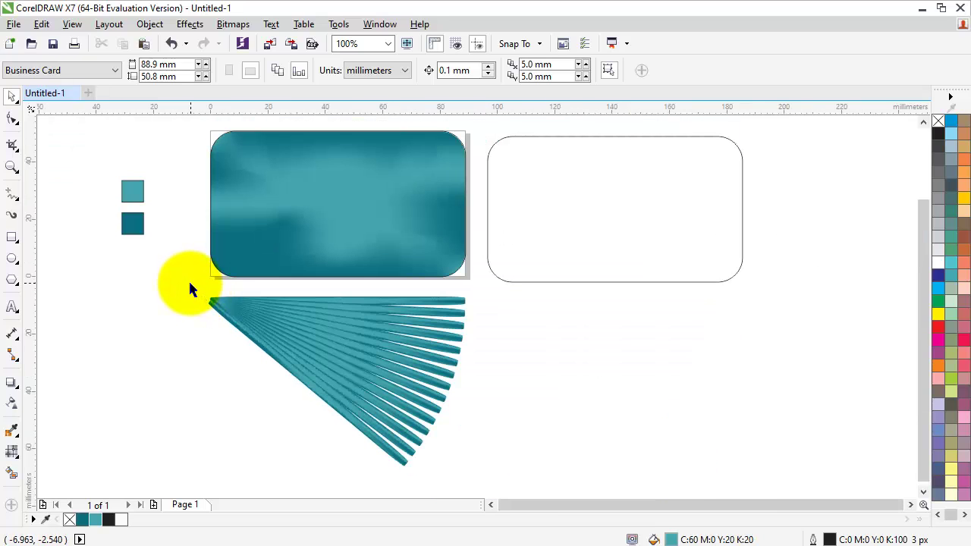
# Move the fan onto the card, its tip on the top edge, spreading past the right side.
pyautogui.moveTo(189, 283); pyautogui.dragTo(523, 394)
pyautogui.moveTo(542, 476); pyautogui.dragTo(542, 472)
pyautogui.moveTo(321, 342); pyautogui.dragTo(459, 173)
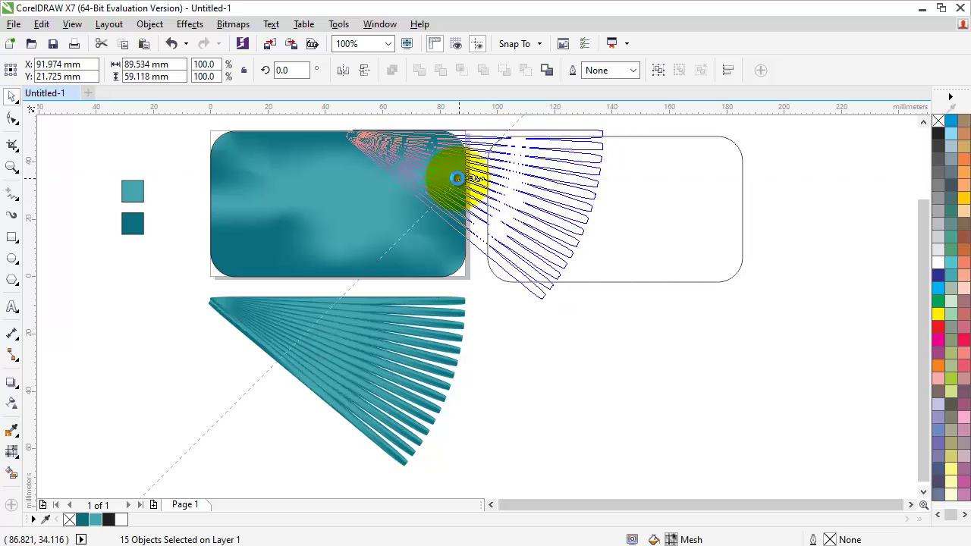
pyautogui.moveTo(460, 173); pyautogui.dragTo(454, 171)
pyautogui.scroll(1, 339, 125)
pyautogui.scroll(1, 341, 124)
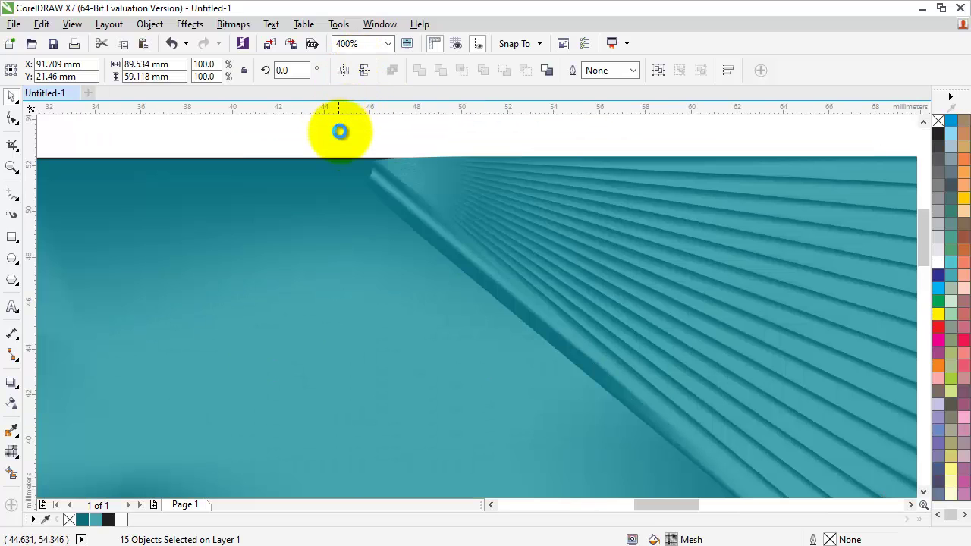
pyautogui.scroll(1, 341, 124)
pyautogui.moveTo(440, 244); pyautogui.dragTo(421, 196)
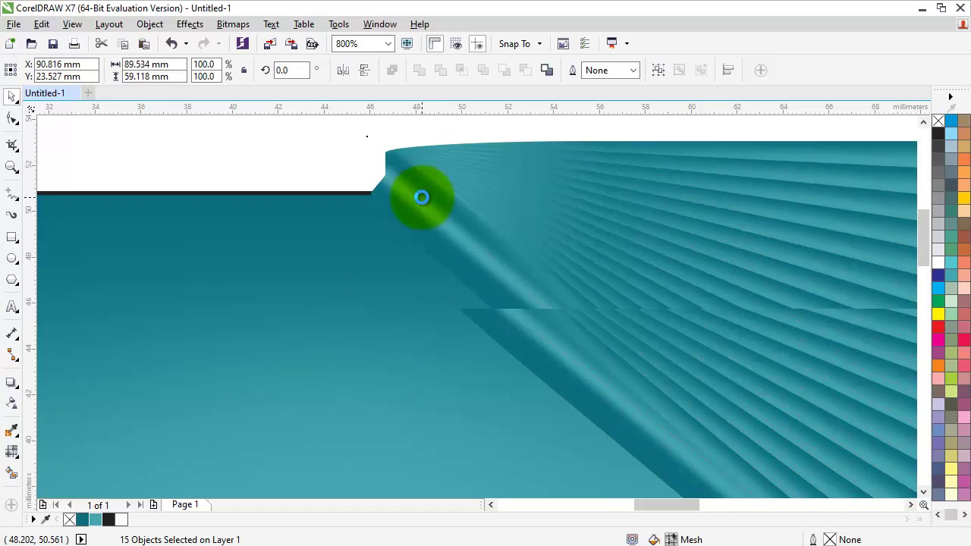
pyautogui.scroll(-1, 410, 186)
pyautogui.scroll(-1, 416, 184)
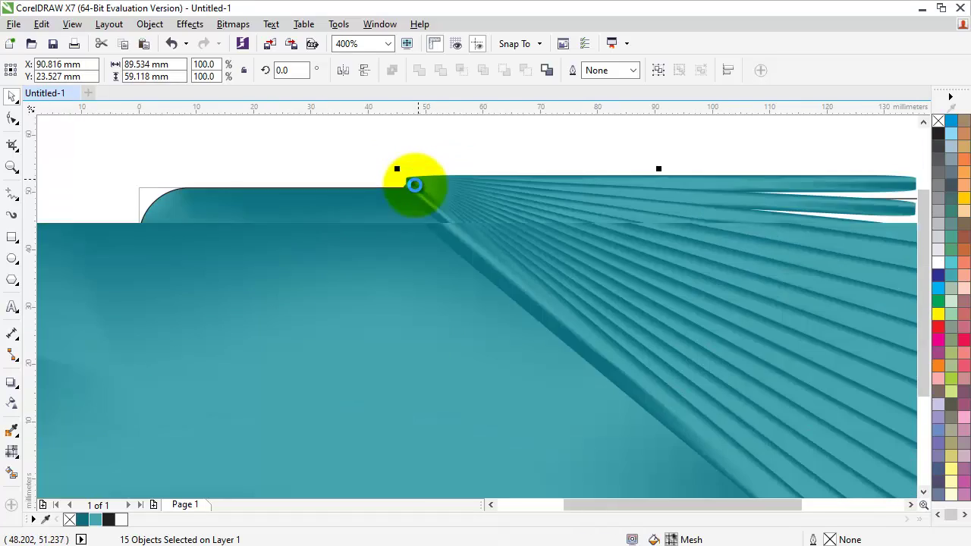
pyautogui.scroll(-1, 437, 186)
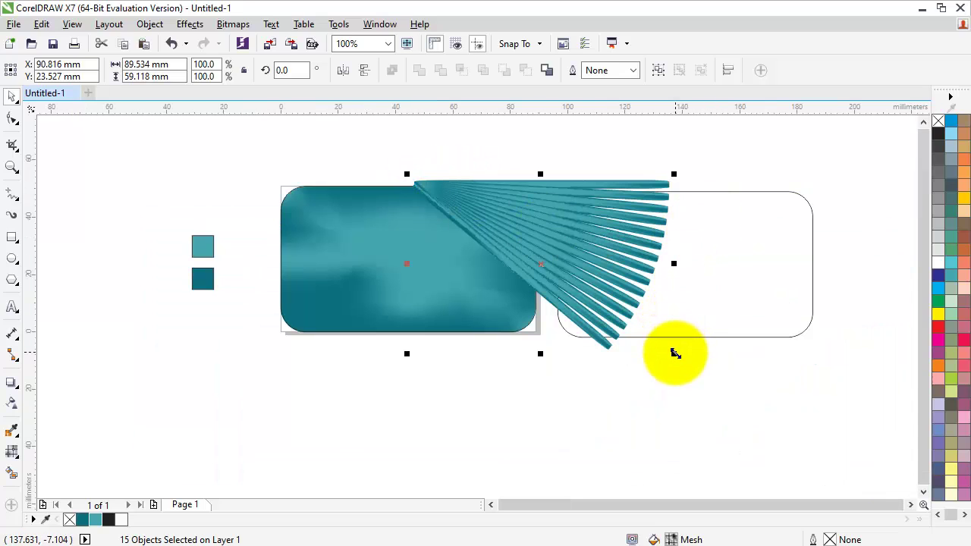
# Shrink the fan to about 56% and set its tip on the card's top edge.
pyautogui.moveTo(672, 355)
pyautogui.mouseDown()
pyautogui.moveTo(630, 314)
pyautogui.moveTo(624, 321)
pyautogui.mouseUp()
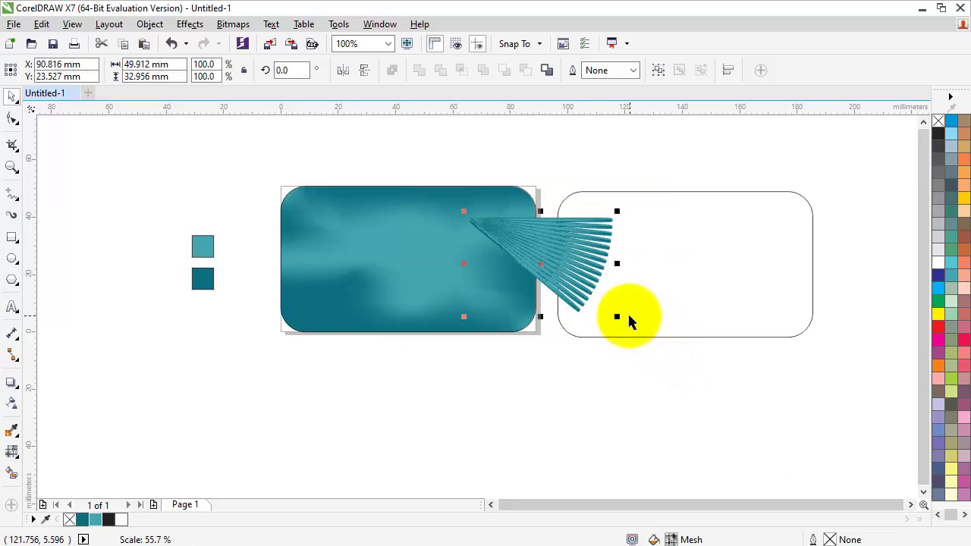
pyautogui.scroll(1, 501, 210)
pyautogui.scroll(1, 499, 155)
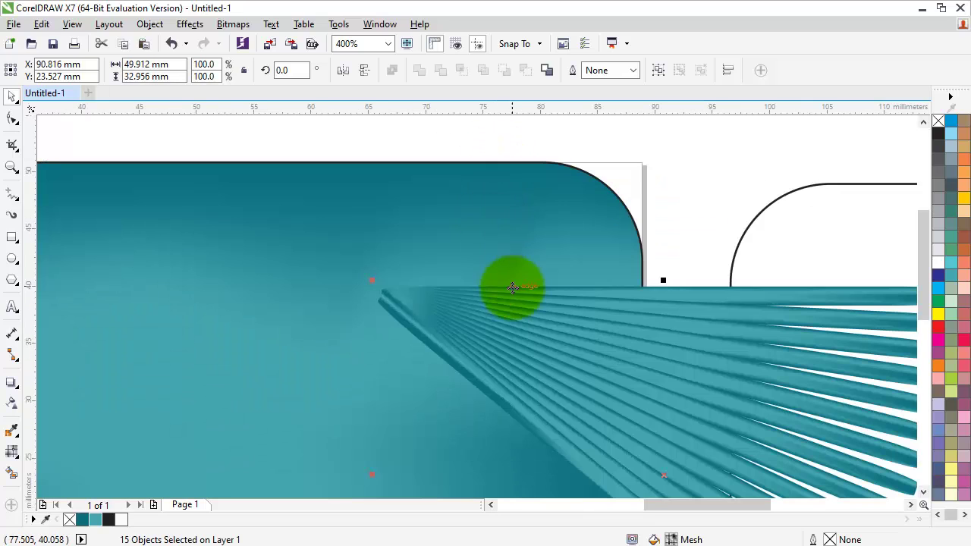
pyautogui.moveTo(512, 283); pyautogui.dragTo(436, 178)
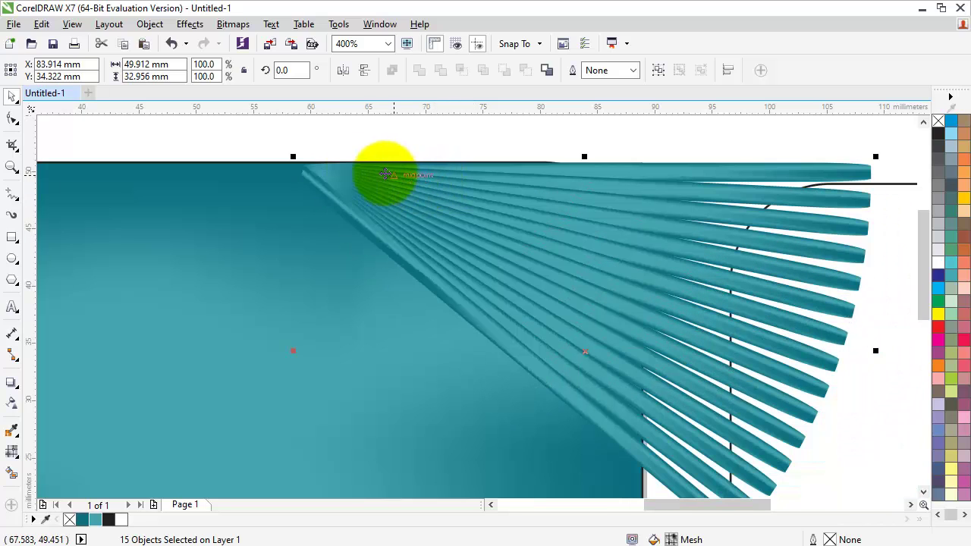
pyautogui.scroll(1, 265, 162)
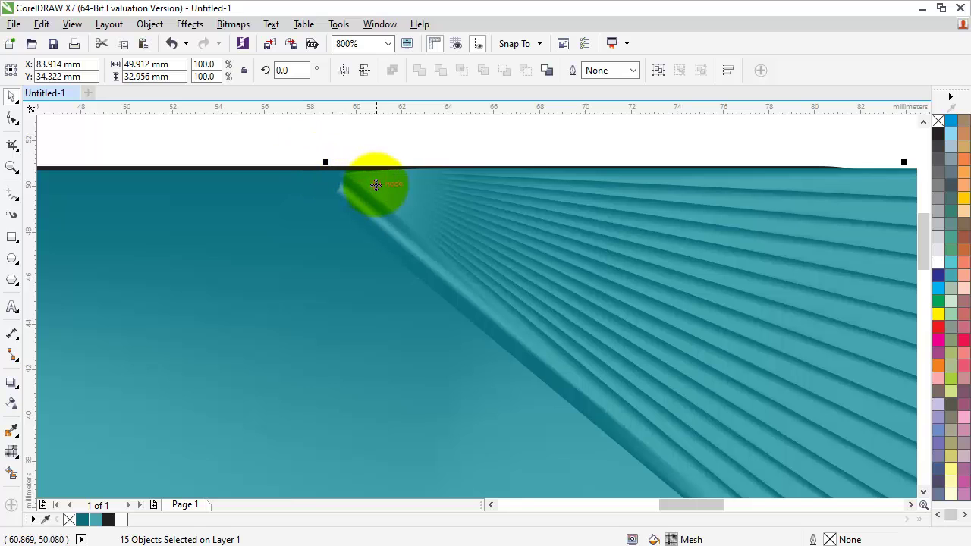
pyautogui.moveTo(376, 183); pyautogui.dragTo(368, 169)
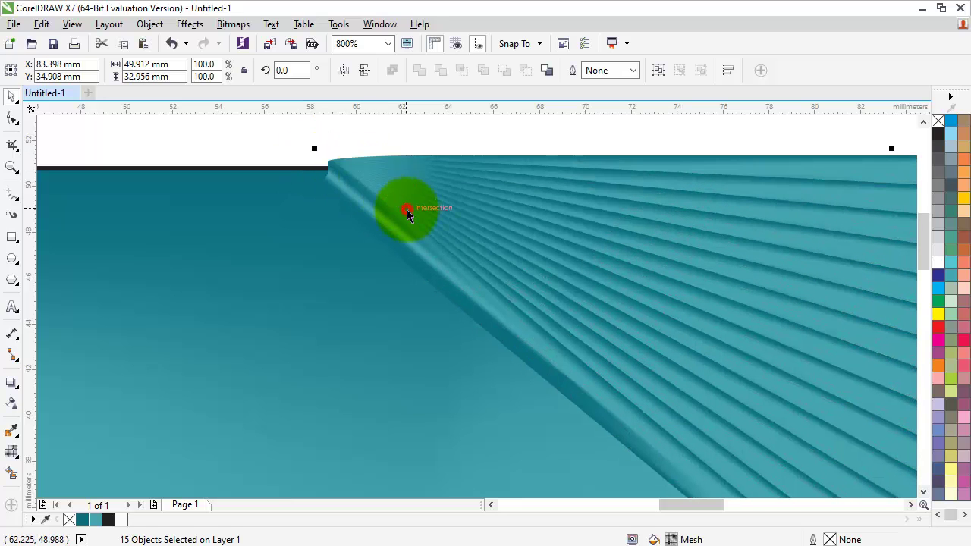
# Rotate the fan about 1° so its top strip lies flush with the top edge.
pyautogui.scroll(-1, 440, 190)
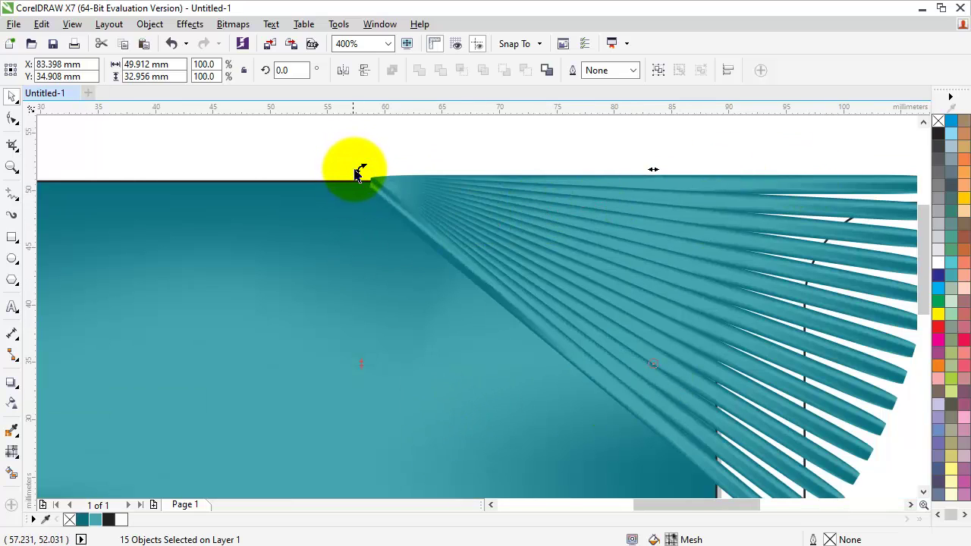
pyautogui.moveTo(357, 170); pyautogui.dragTo(361, 159)
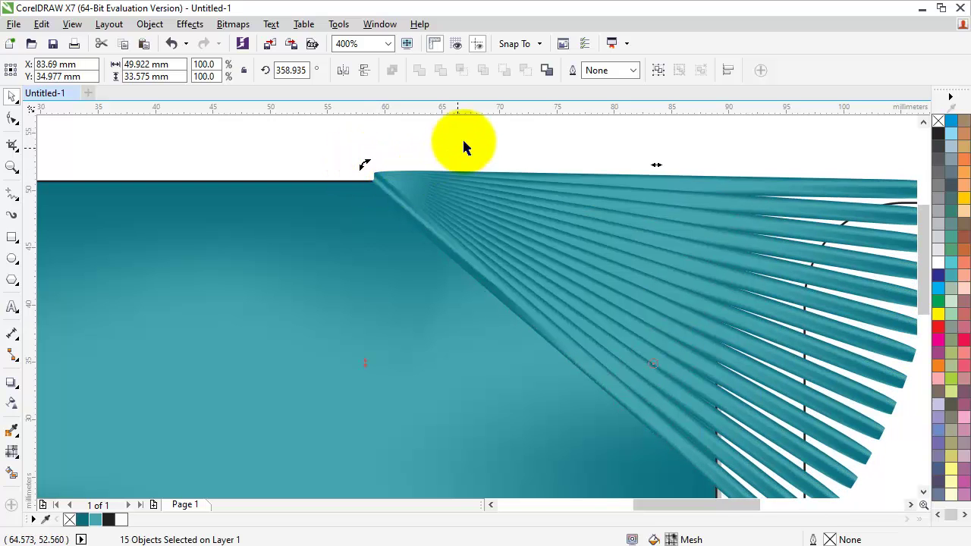
pyautogui.click(464, 144)
pyautogui.scroll(-1, 493, 130)
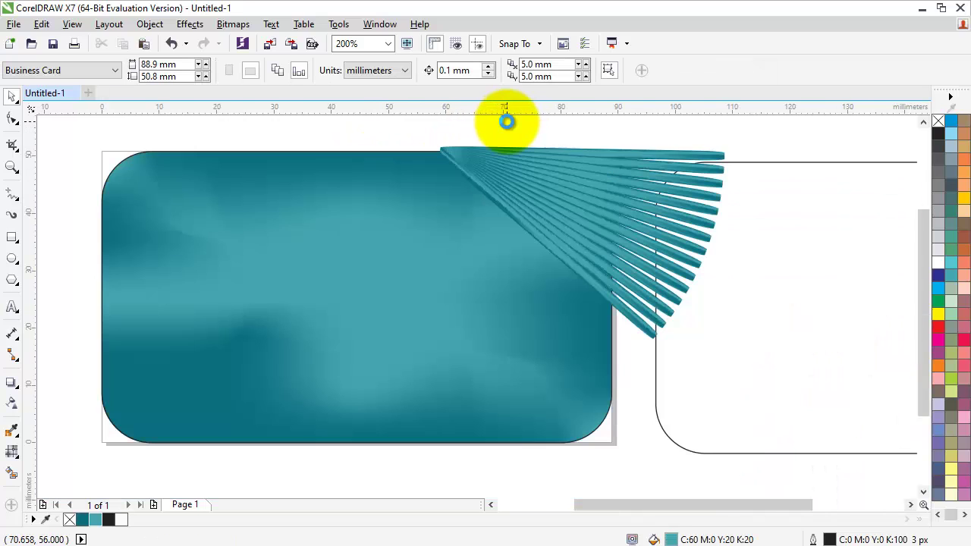
# Undo the stray strand shift and group all 15 fan strands.
pyautogui.click(538, 171)
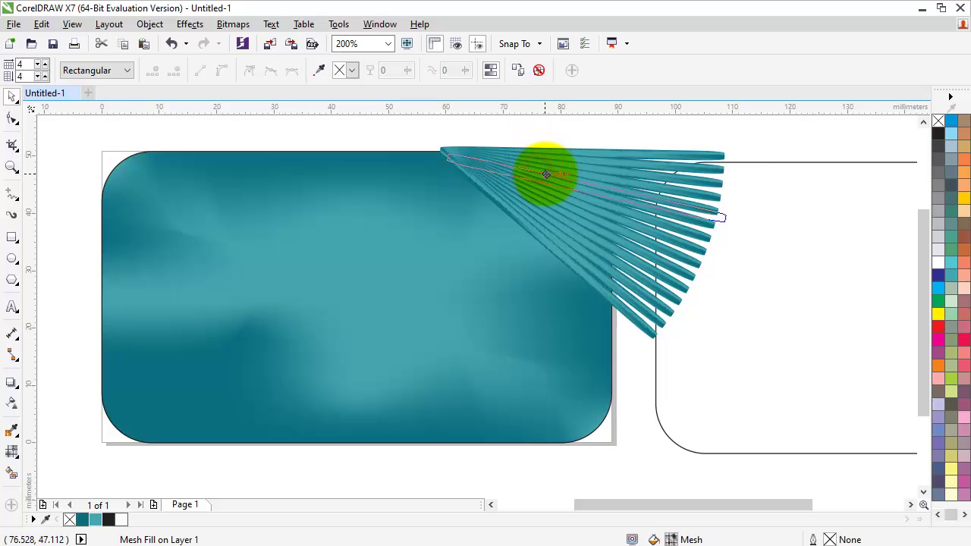
pyautogui.hotkey('ctrl', 'z')
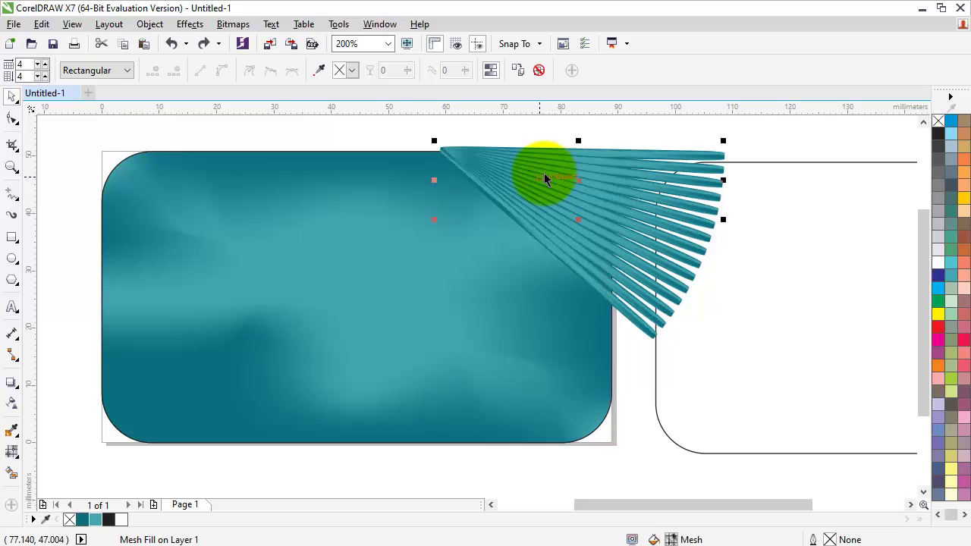
pyautogui.moveTo(404, 126); pyautogui.dragTo(741, 323)
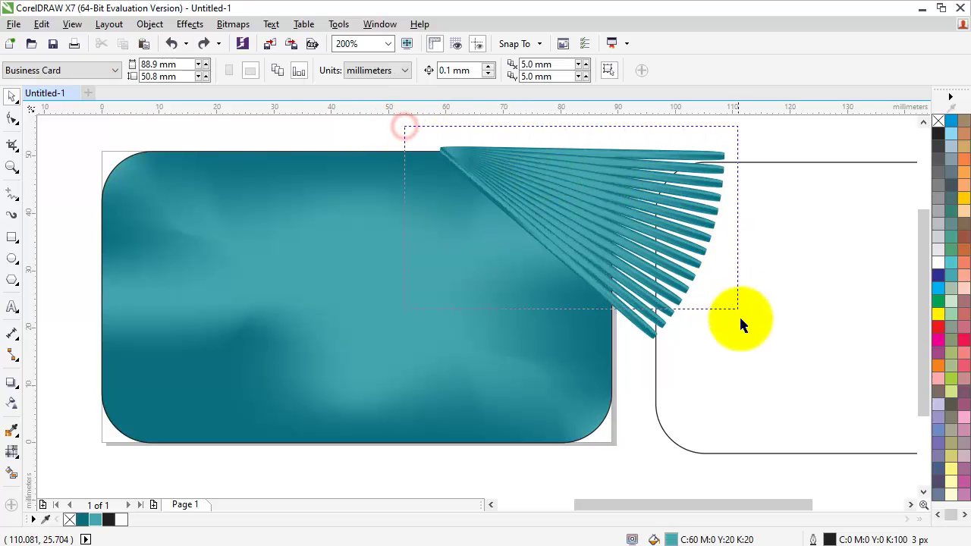
pyautogui.moveTo(764, 356); pyautogui.dragTo(765, 357)
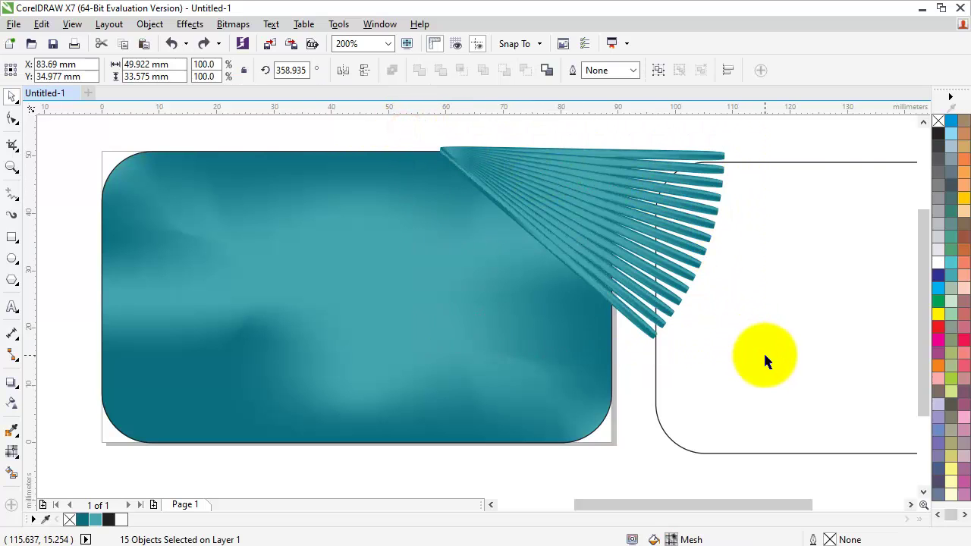
pyautogui.hotkey('ctrl', 'g')
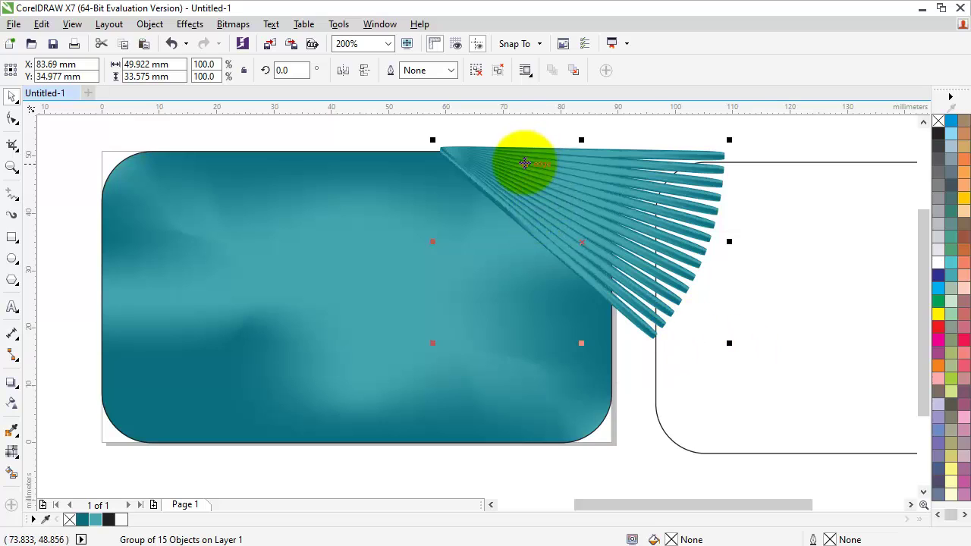
# Nudge the fan group right to X 85.09 mm.
pyautogui.press('Right')
pyautogui.press('Right')
pyautogui.press('Right')
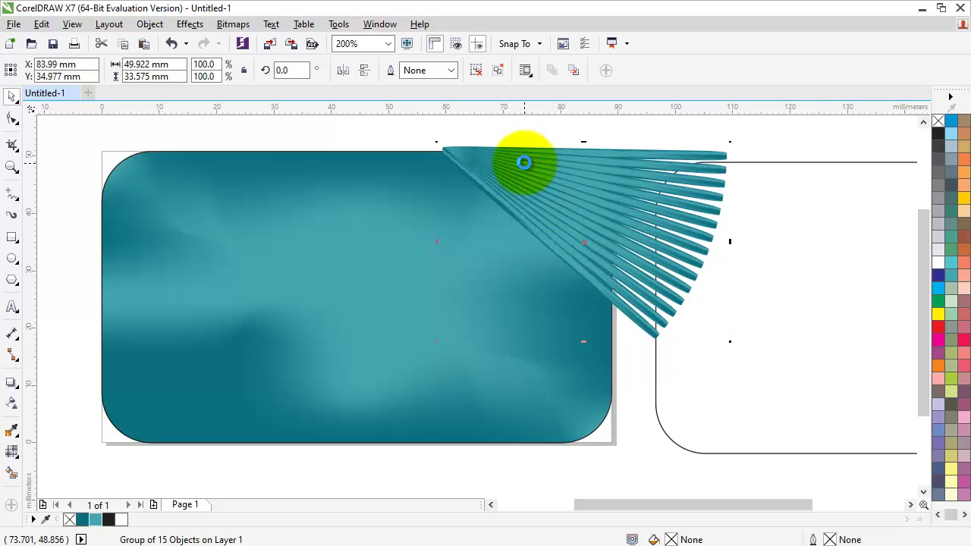
pyautogui.press('Right')
pyautogui.press('Right')
pyautogui.press('Right')
pyautogui.press('Right')
pyautogui.press('Right')
pyautogui.press('Right')
pyautogui.press('Right')
pyautogui.press('Right')
pyautogui.press('Right')
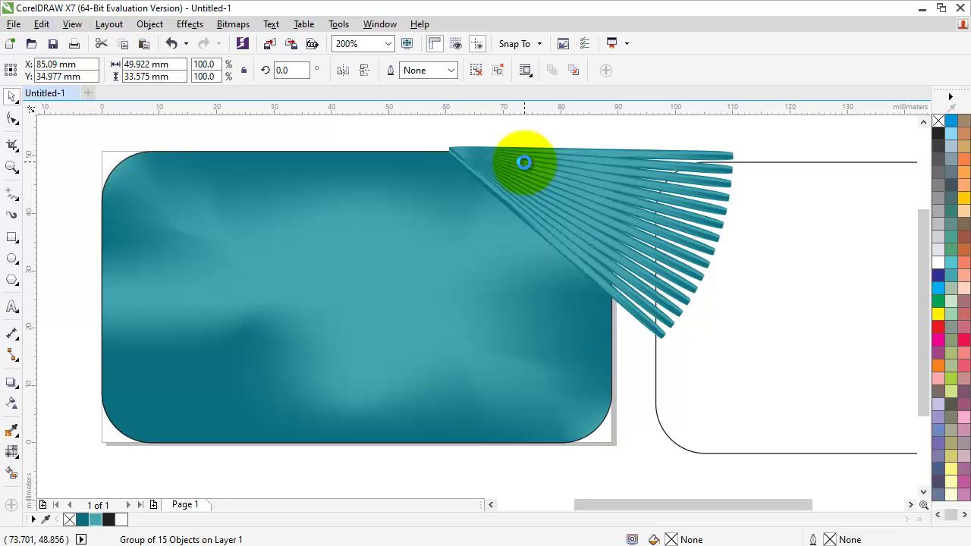
pyautogui.press('Right')
pyautogui.press('Right')
pyautogui.press('Right')
pyautogui.press('Right')
pyautogui.press('Right')
pyautogui.press('Right')
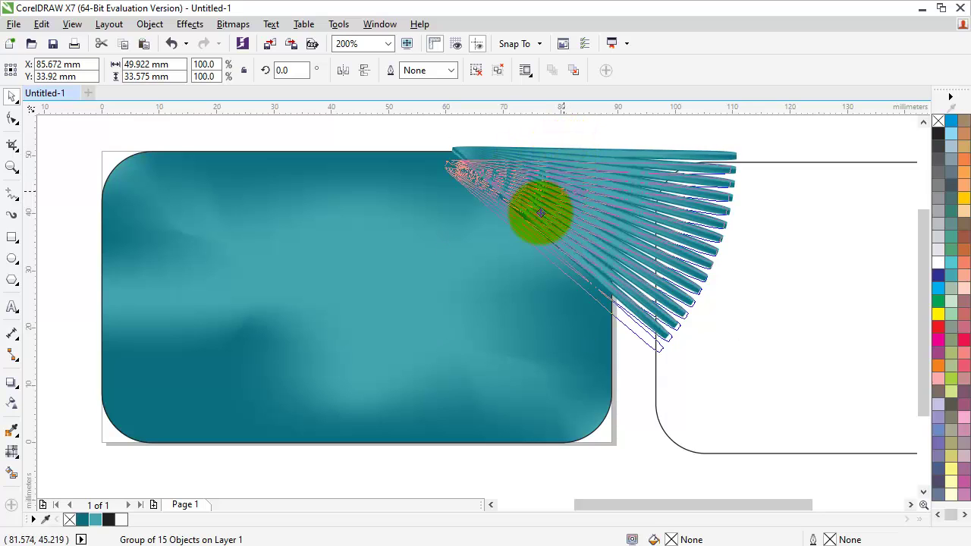
# Duplicate the fan at the lower left and mirror it horizontally and vertically.
pyautogui.moveTo(570, 180)
pyautogui.mouseDown()
pyautogui.moveTo(443, 252)
pyautogui.moveTo(451, 324)
pyautogui.moveTo(152, 359)
pyautogui.mouseUp()
pyautogui.click(343, 70)
pyautogui.click(364, 69)
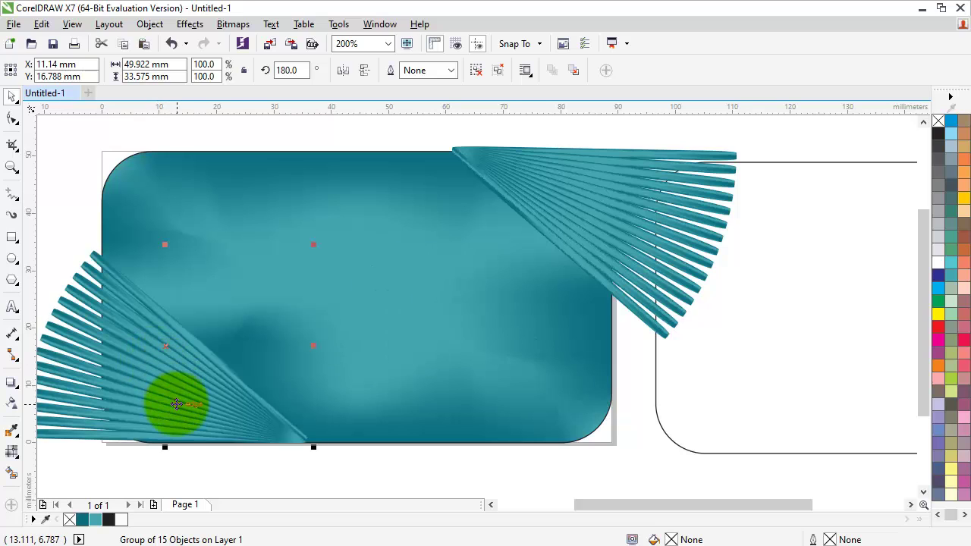
# Position the mirrored fan at the lower-left corner with its tip on the bottom edge.
pyautogui.moveTo(176, 403); pyautogui.dragTo(177, 419)
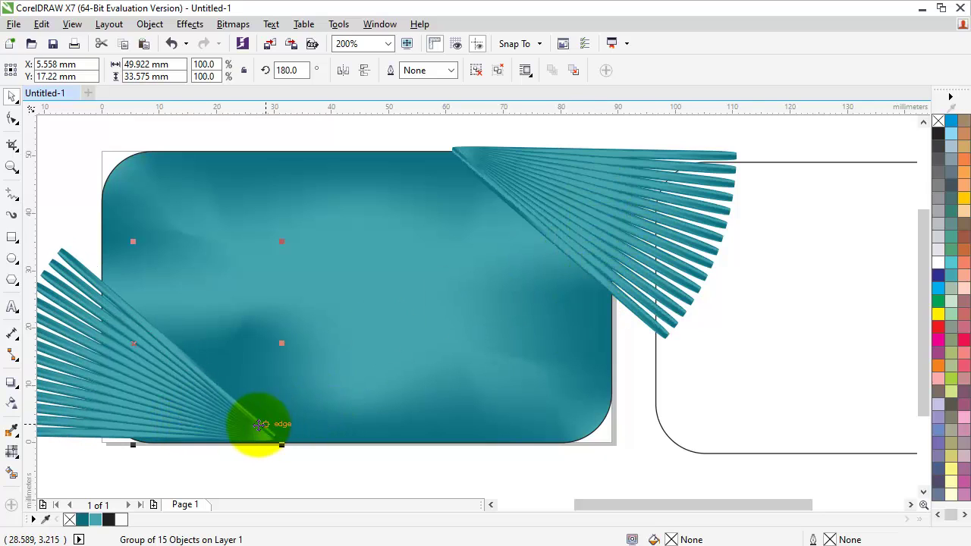
pyautogui.scroll(1, 138, 476)
pyautogui.moveTo(340, 392); pyautogui.dragTo(337, 393)
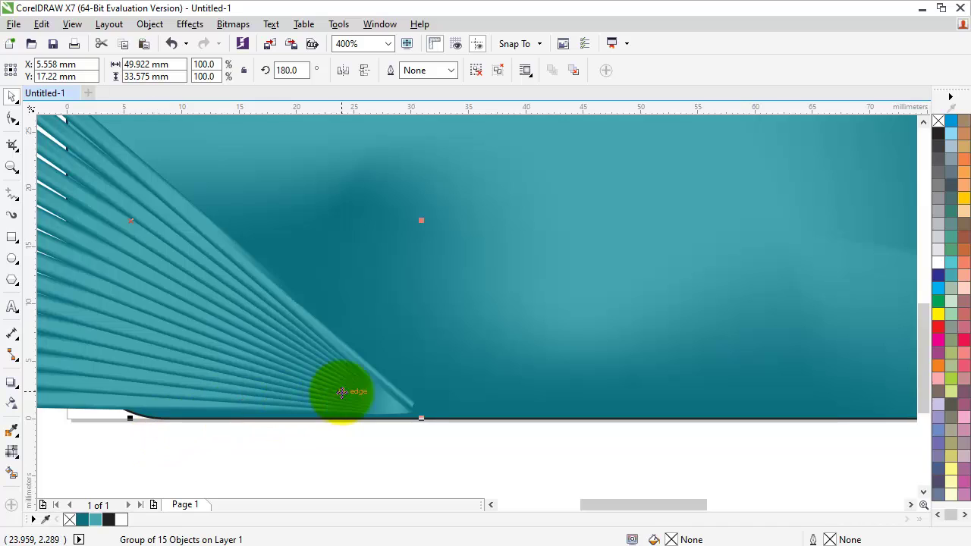
pyautogui.scroll(1, 273, 445)
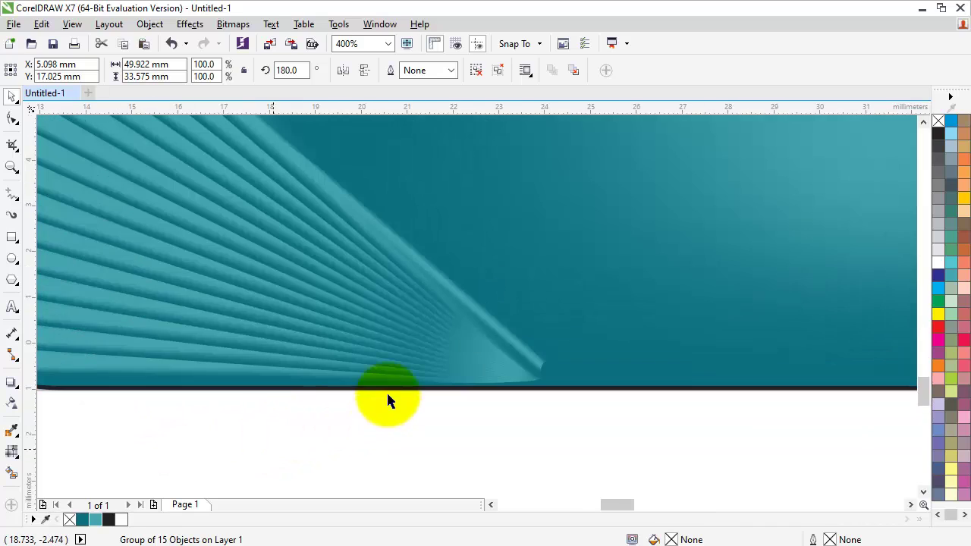
pyautogui.scroll(1, 386, 391)
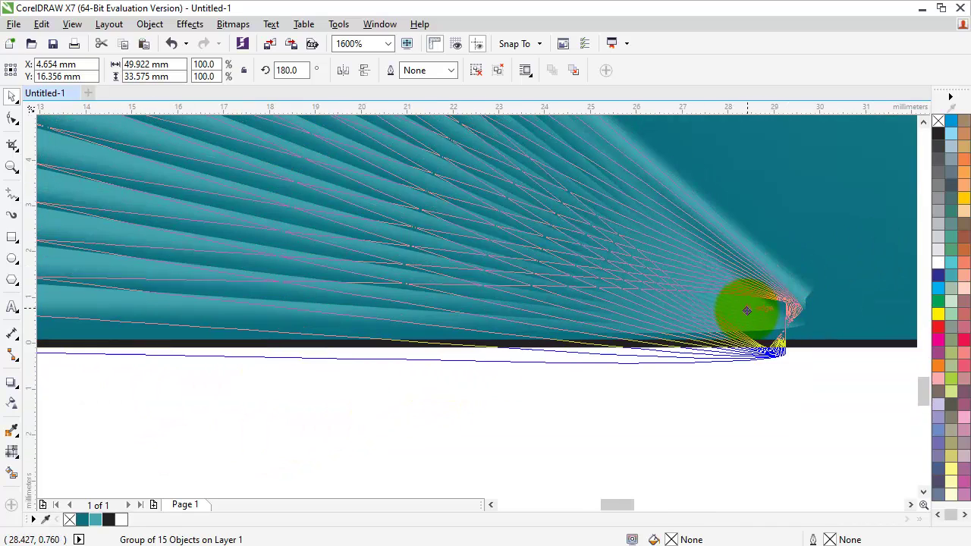
pyautogui.moveTo(767, 279); pyautogui.dragTo(738, 306)
pyautogui.scroll(-2, 548, 392)
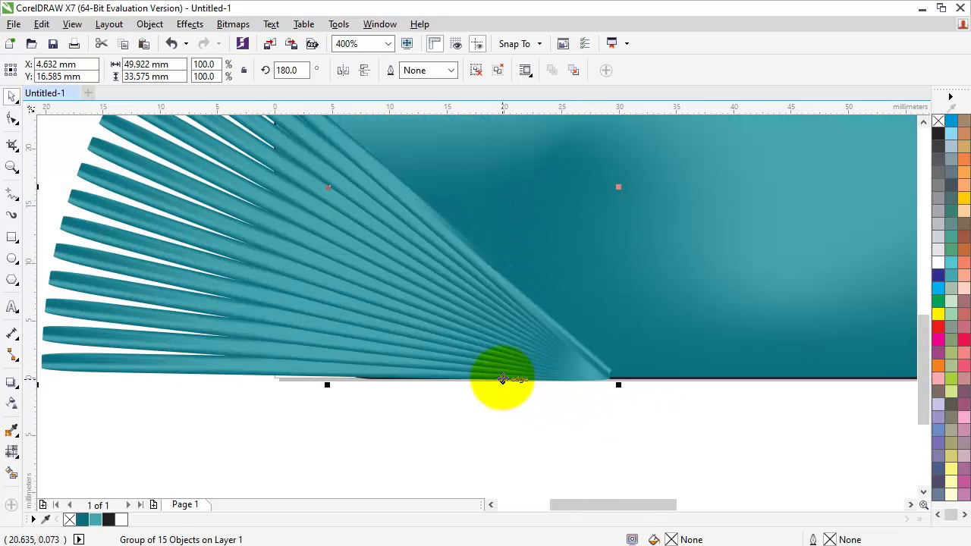
pyautogui.scroll(-1, 378, 390)
pyautogui.scroll(-1, 363, 391)
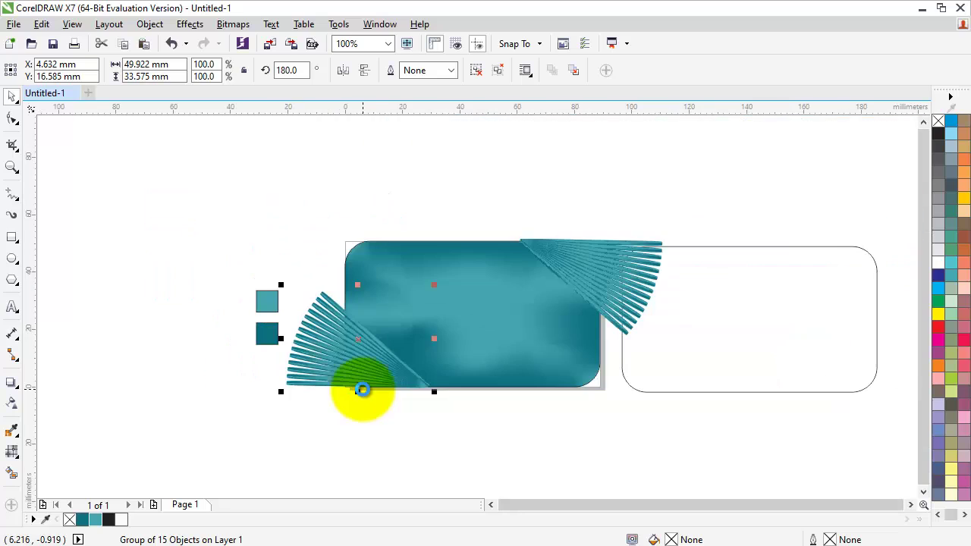
pyautogui.scroll(1, 292, 424)
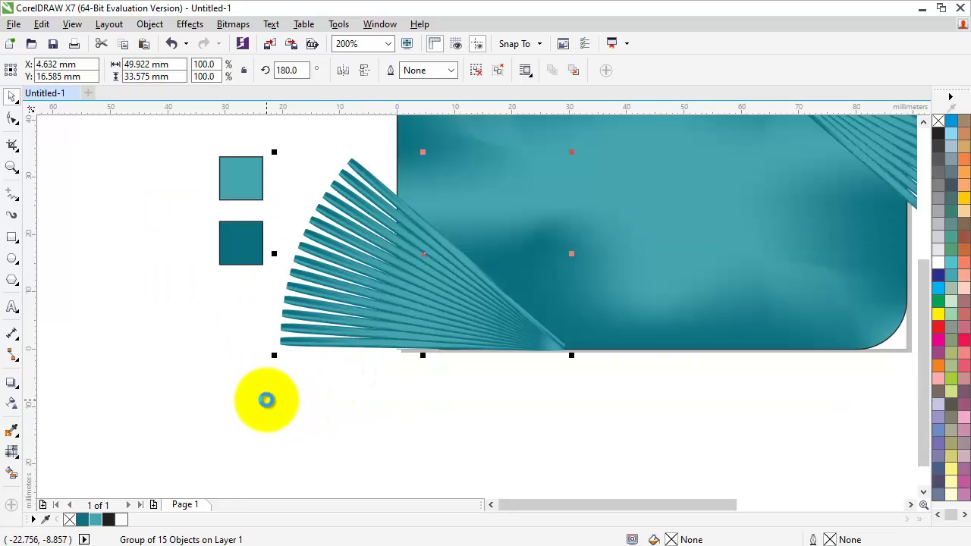
pyautogui.scroll(-1, 267, 400)
# Paste the contact icons and text onto the card and enlarge them to about 129%.
pyautogui.click(393, 185)
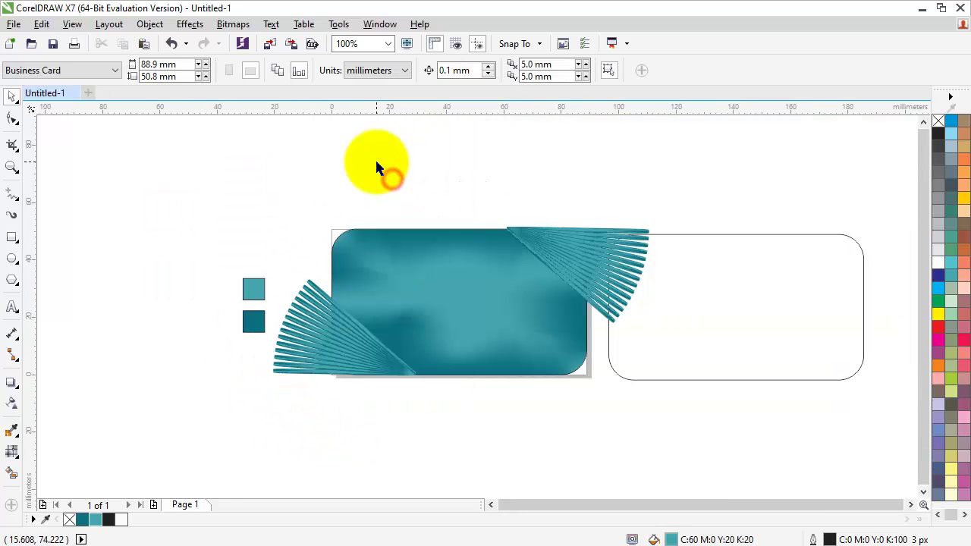
pyautogui.rightClick(82, 184)
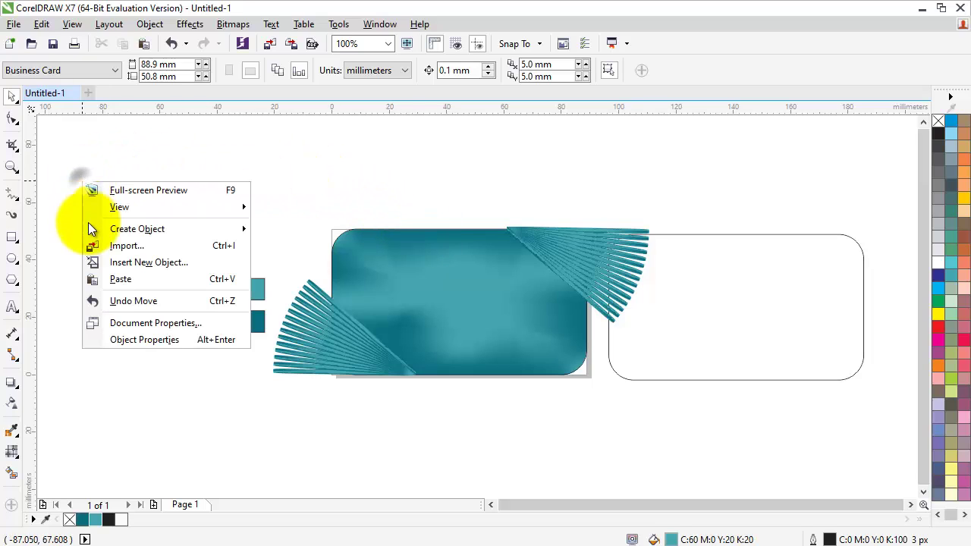
pyautogui.click(101, 273)
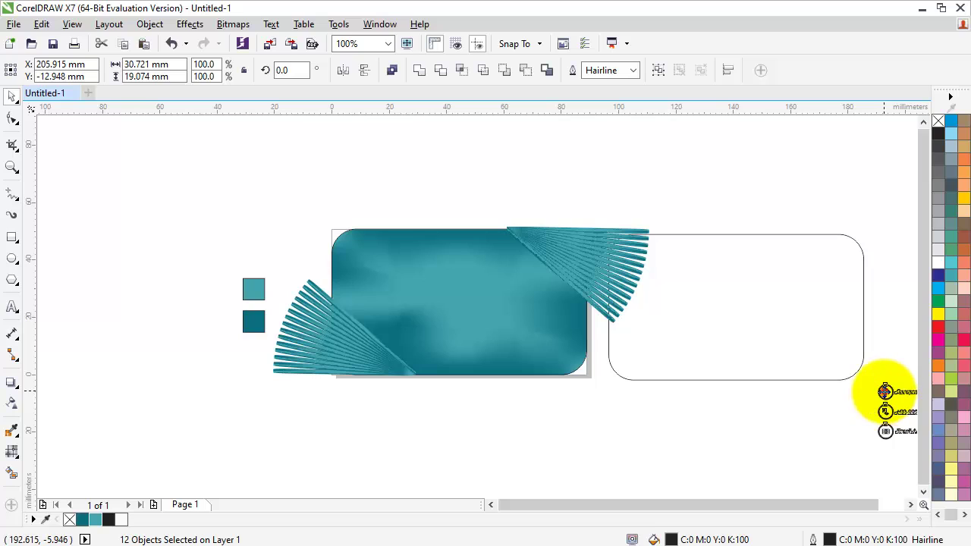
pyautogui.moveTo(884, 391); pyautogui.dragTo(400, 270)
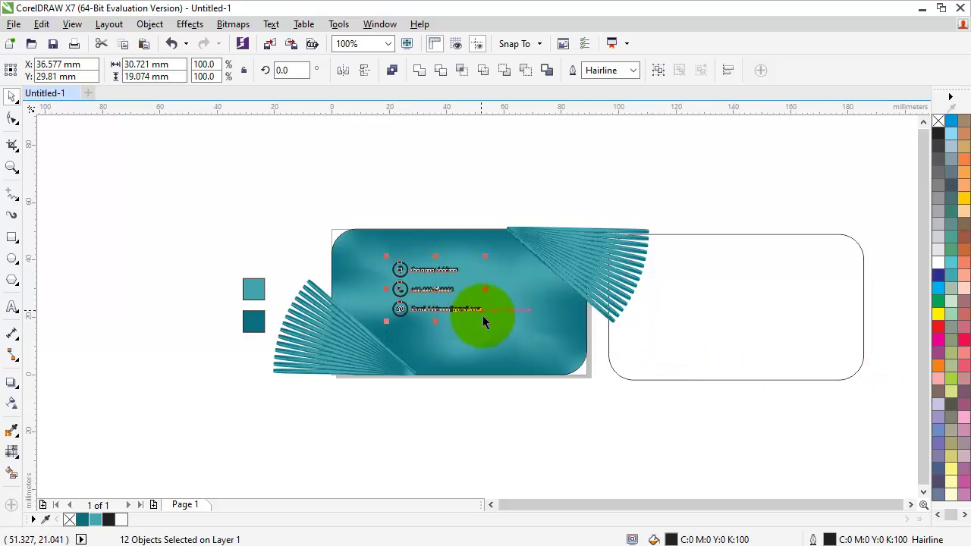
pyautogui.moveTo(486, 321); pyautogui.dragTo(508, 343)
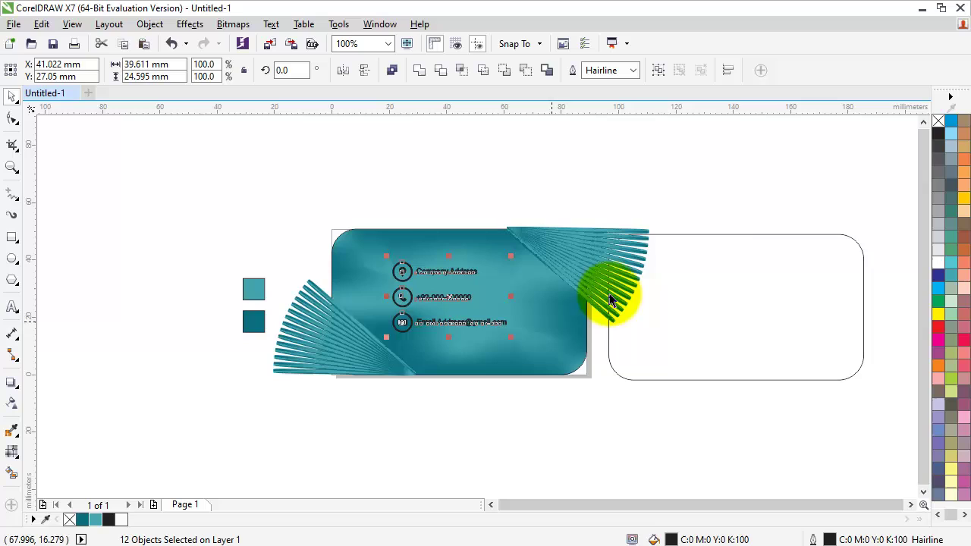
# Make the contact details' fill and outline white.
pyautogui.click(939, 259)
pyautogui.rightClick(939, 259)
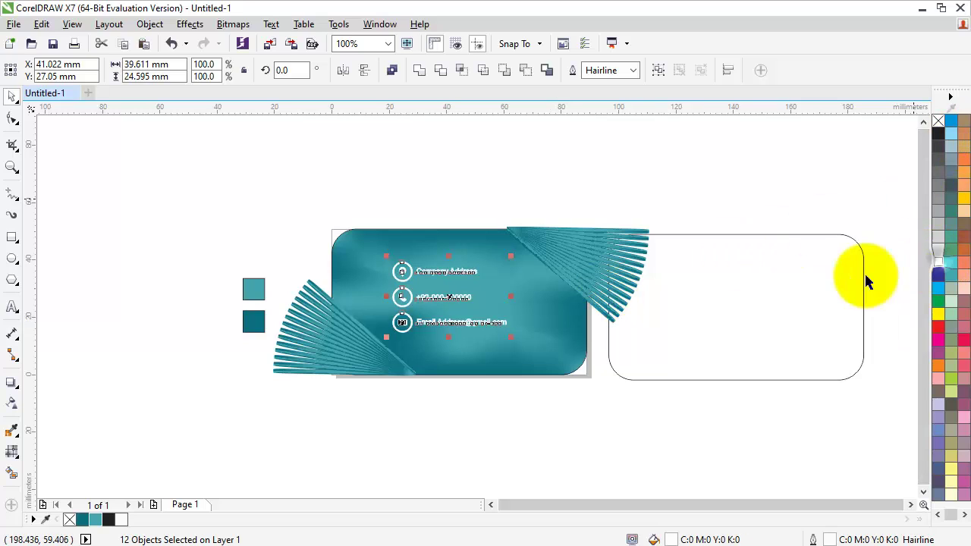
pyautogui.click(419, 203)
# Nudge the contact block right and down into the card's lower middle.
pyautogui.moveTo(364, 205)
pyautogui.mouseDown()
pyautogui.moveTo(488, 342)
pyautogui.moveTo(515, 350)
pyautogui.mouseUp()
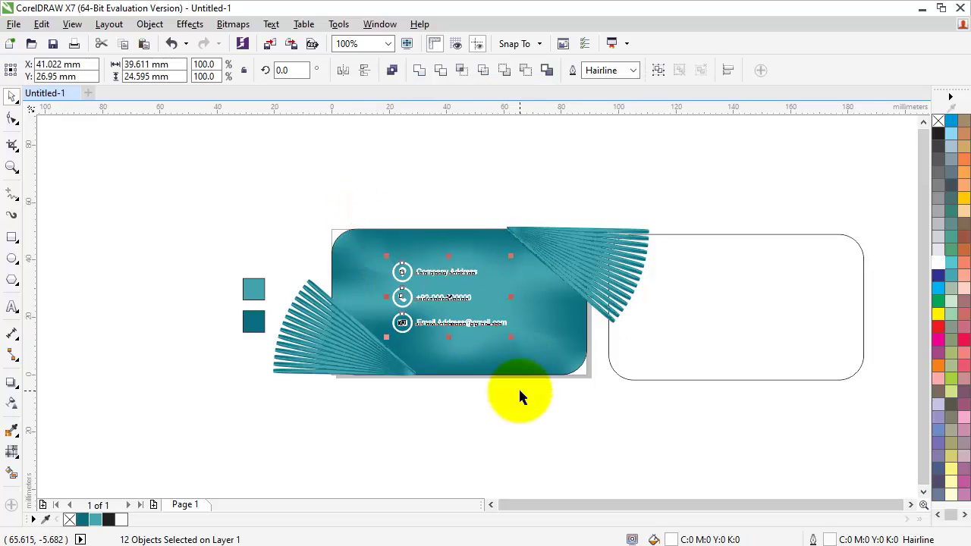
pyautogui.press('Right')
pyautogui.press('Right')
pyautogui.press('Right')
pyautogui.press('Right')
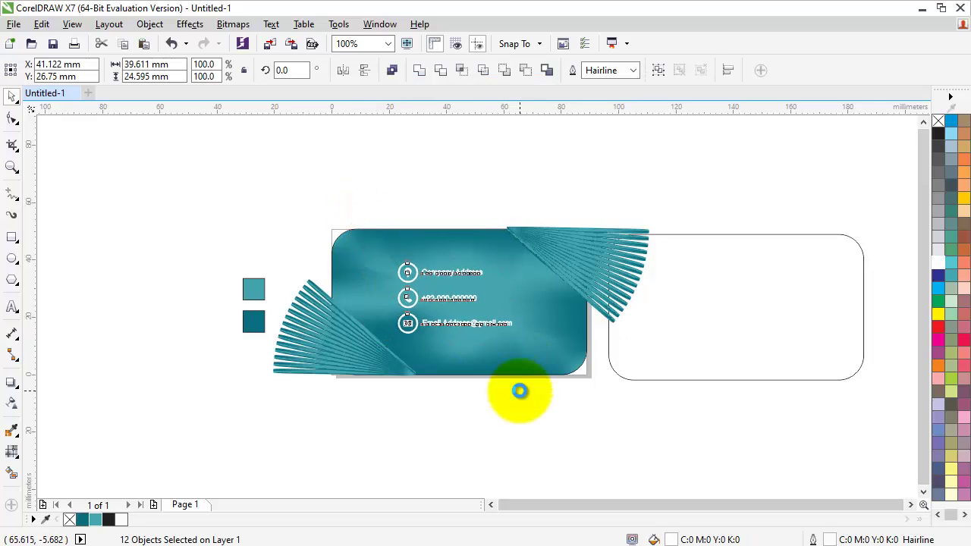
pyautogui.press('Right')
pyautogui.press('Right')
pyautogui.press('Right')
pyautogui.press('Right')
pyautogui.press('Right')
pyautogui.press('Right')
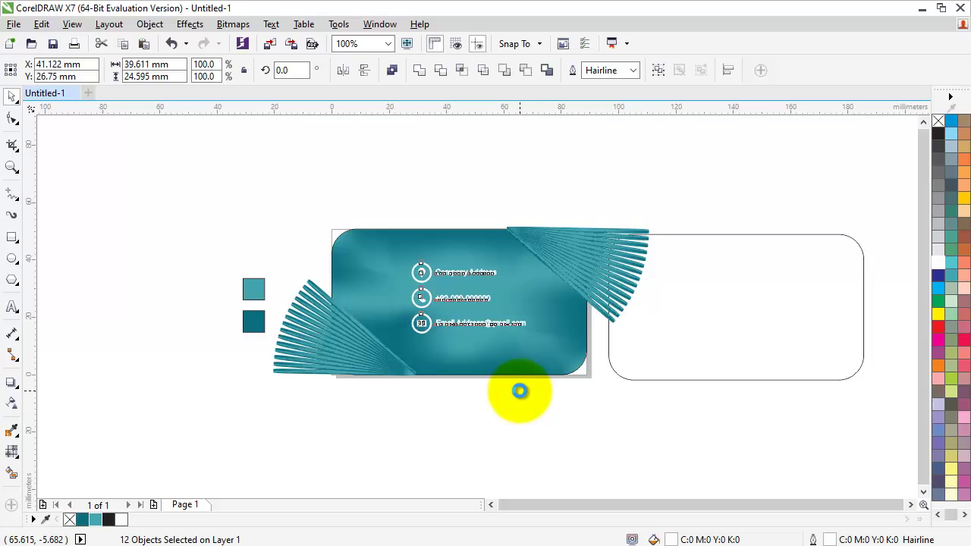
pyautogui.press('Right')
pyautogui.press('Right')
pyautogui.press('Down')
pyautogui.press('Down')
pyautogui.press('Down')
pyautogui.press('Down')
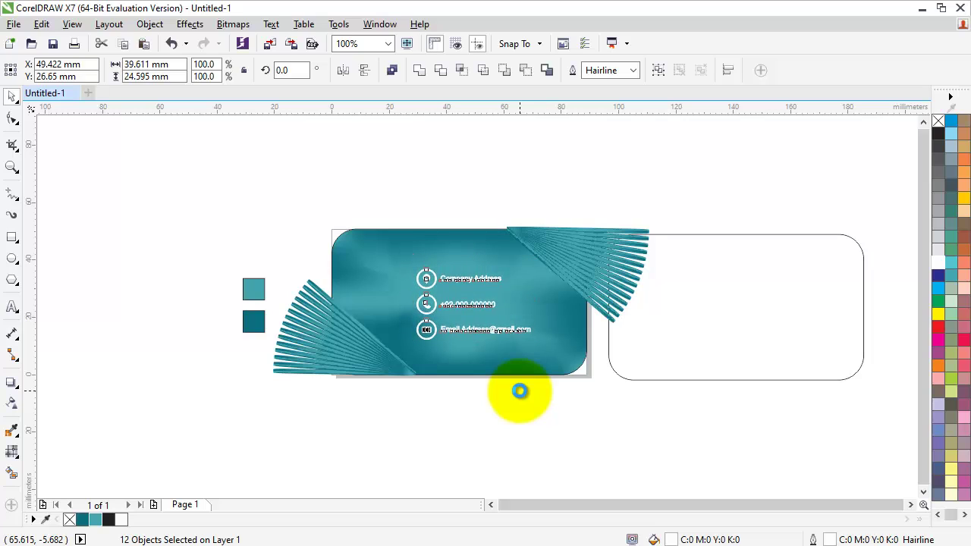
pyautogui.press('Down')
pyautogui.press('Down')
pyautogui.press('Down')
pyautogui.press('Down')
pyautogui.press('Down')
pyautogui.press('Down')
pyautogui.press('Down')
pyautogui.press('Down')
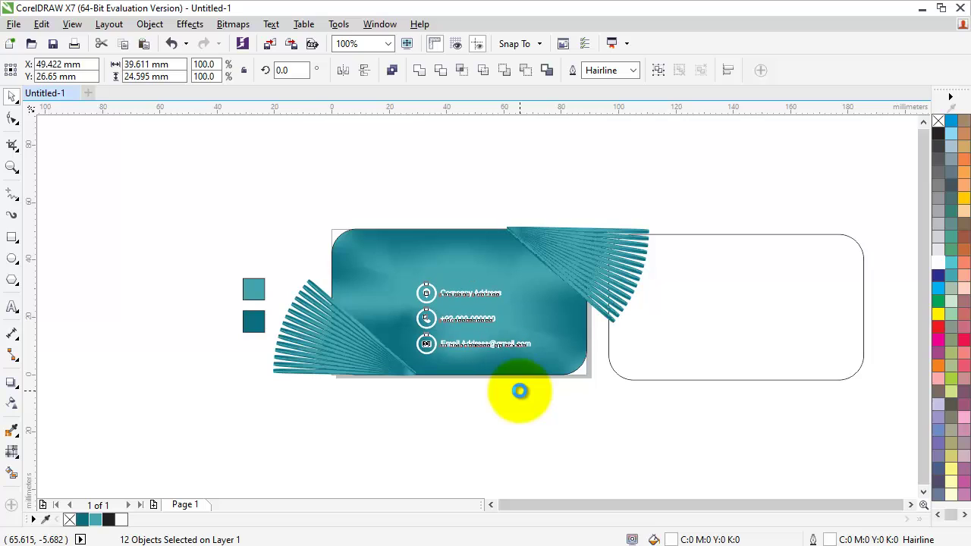
pyautogui.press('Down')
pyautogui.press('Down')
pyautogui.press('Down')
pyautogui.press('Down')
pyautogui.press('Down')
pyautogui.press('Down')
pyautogui.press('Down')
pyautogui.press('Down')
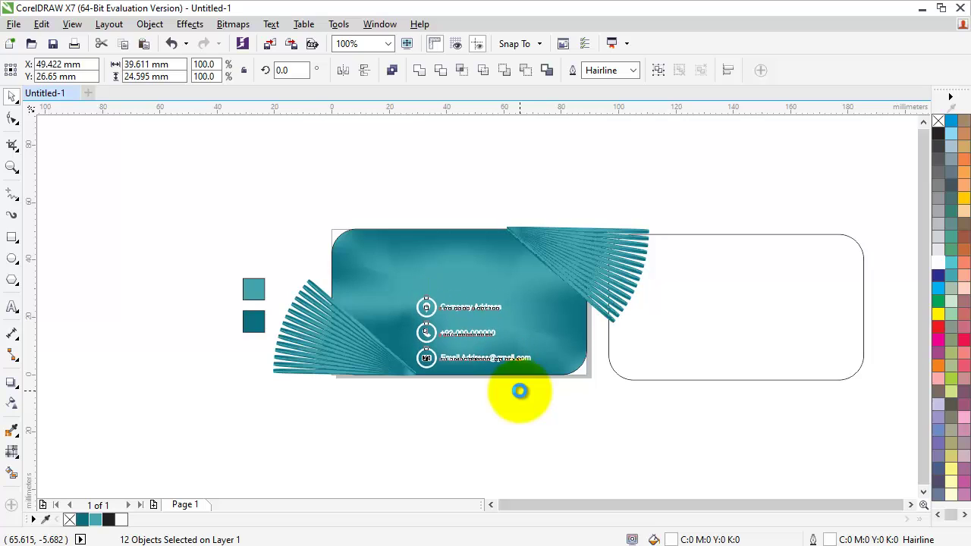
pyautogui.press('Down')
pyautogui.press('Down')
pyautogui.press('Down')
pyautogui.press('Down')
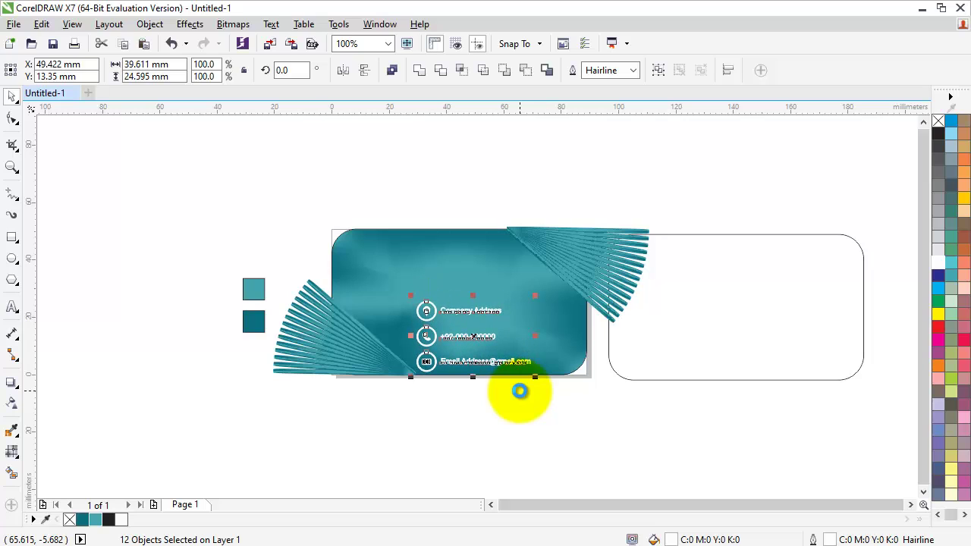
pyautogui.click(490, 176)
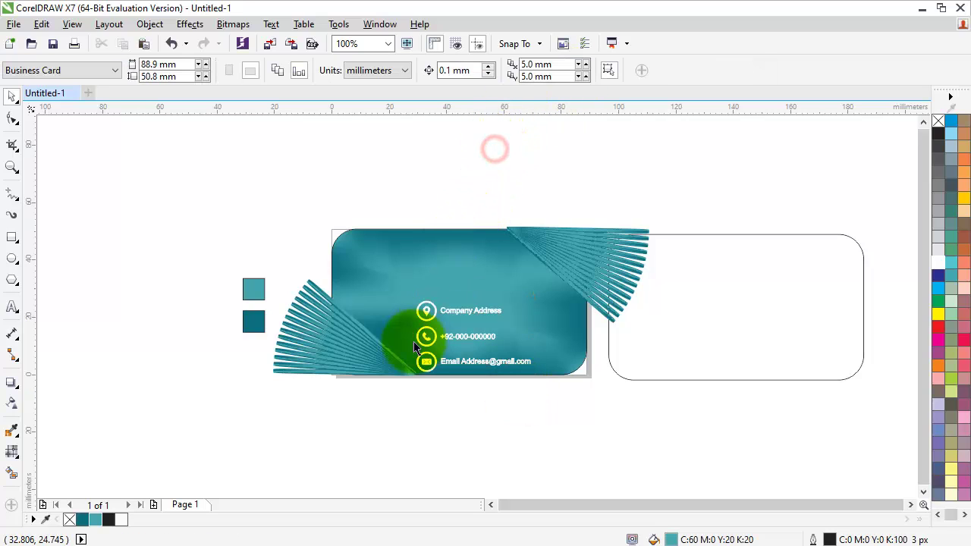
pyautogui.scroll(1, 358, 228)
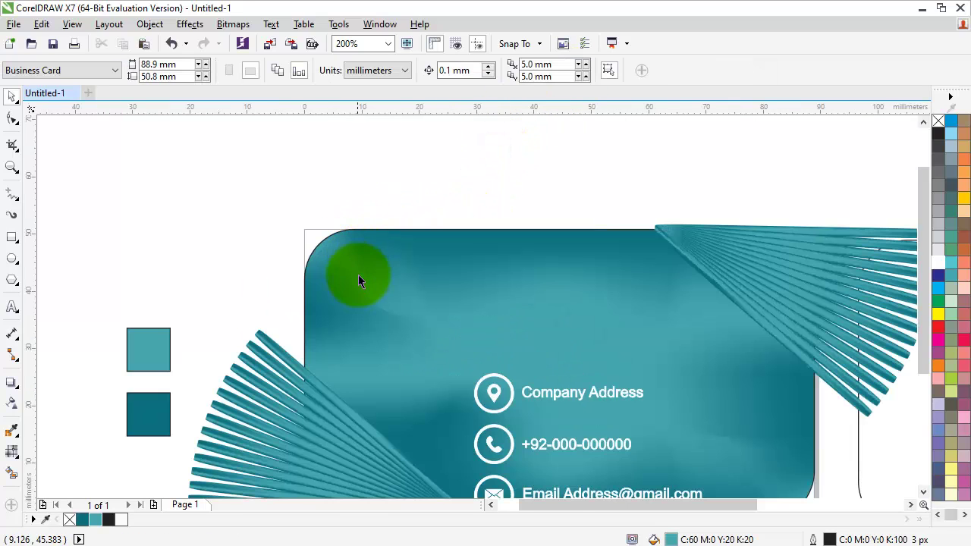
pyautogui.scroll(-1, 301, 228)
pyautogui.scroll(1, 512, 327)
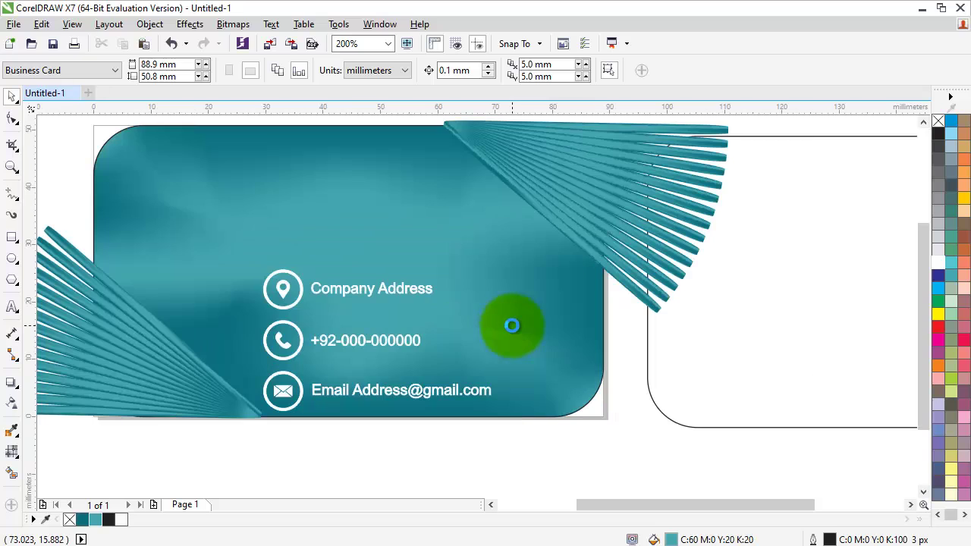
pyautogui.scroll(-1, 139, 182)
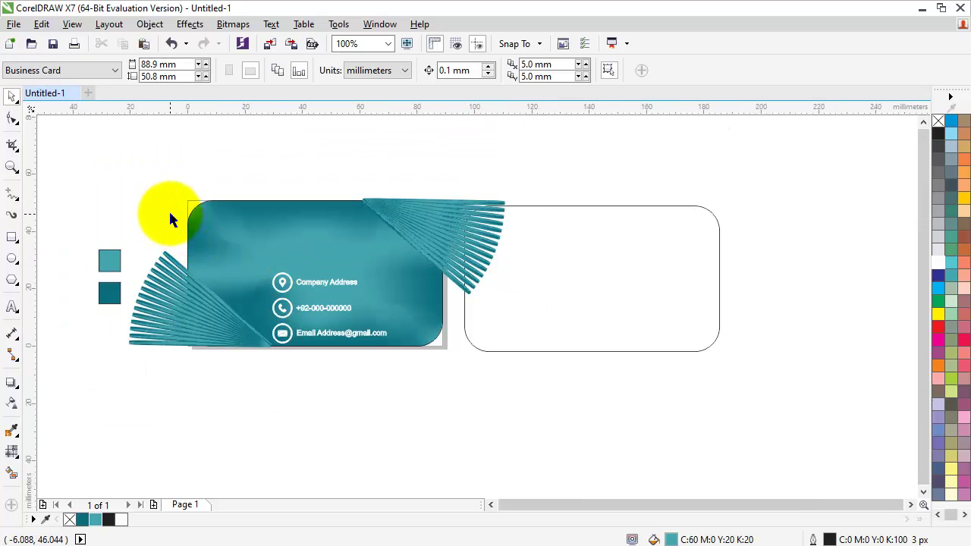
pyautogui.scroll(1, 211, 221)
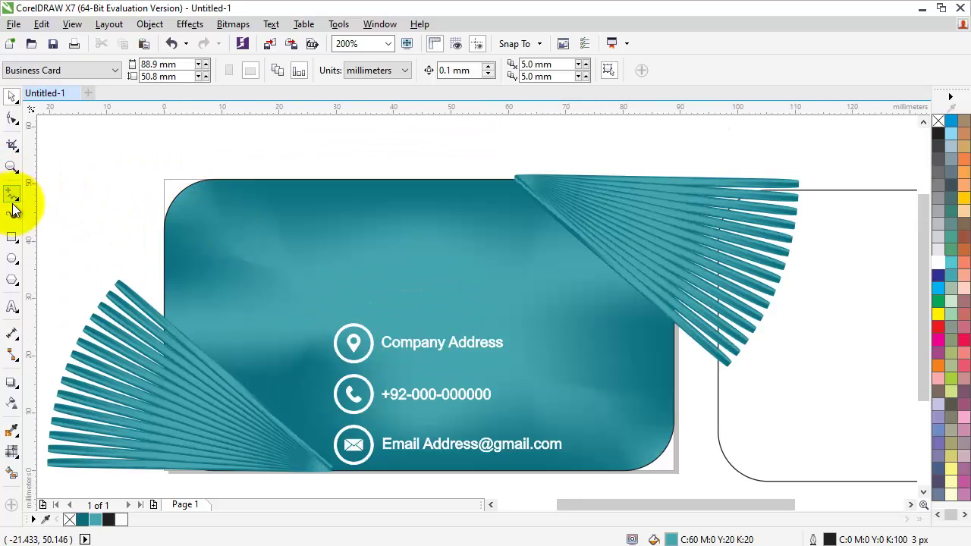
# Draw a hexagon with the Polygon tool and add a copy rotated 330°.
pyautogui.click(13, 281)
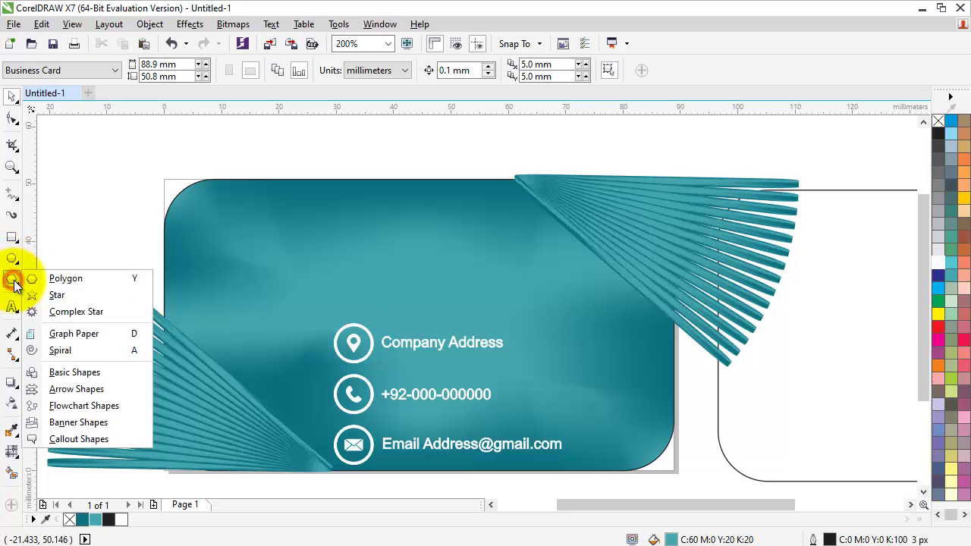
pyautogui.click(67, 278)
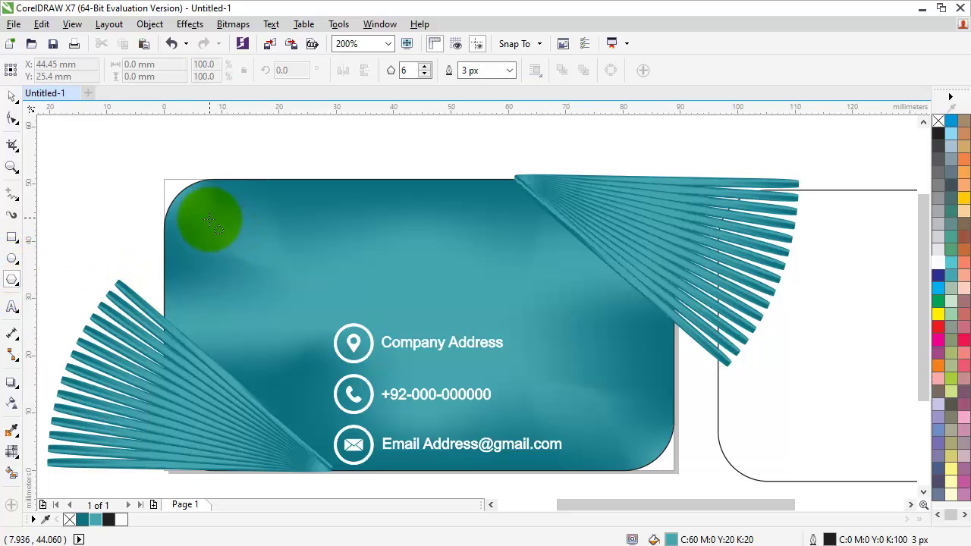
pyautogui.moveTo(209, 226); pyautogui.dragTo(270, 290)
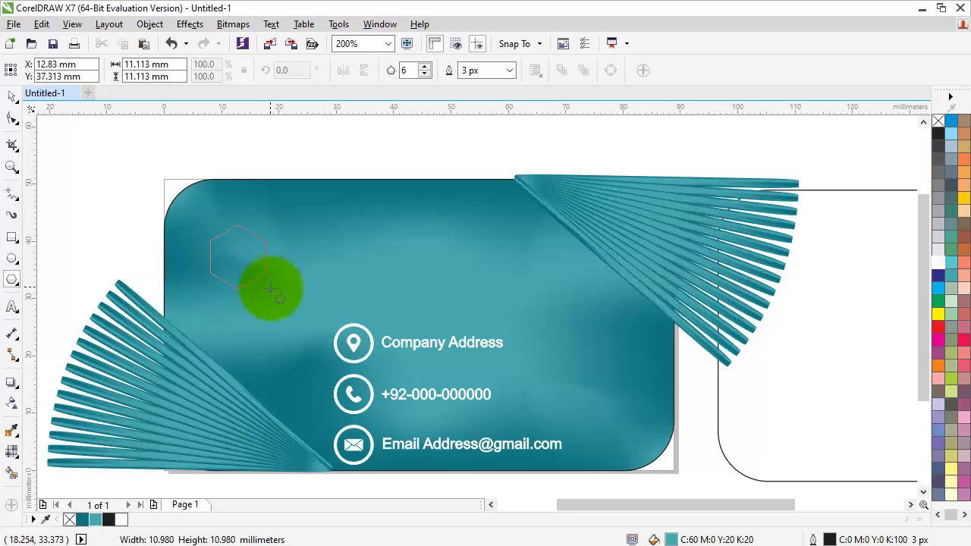
pyautogui.moveTo(282, 311); pyautogui.dragTo(285, 311)
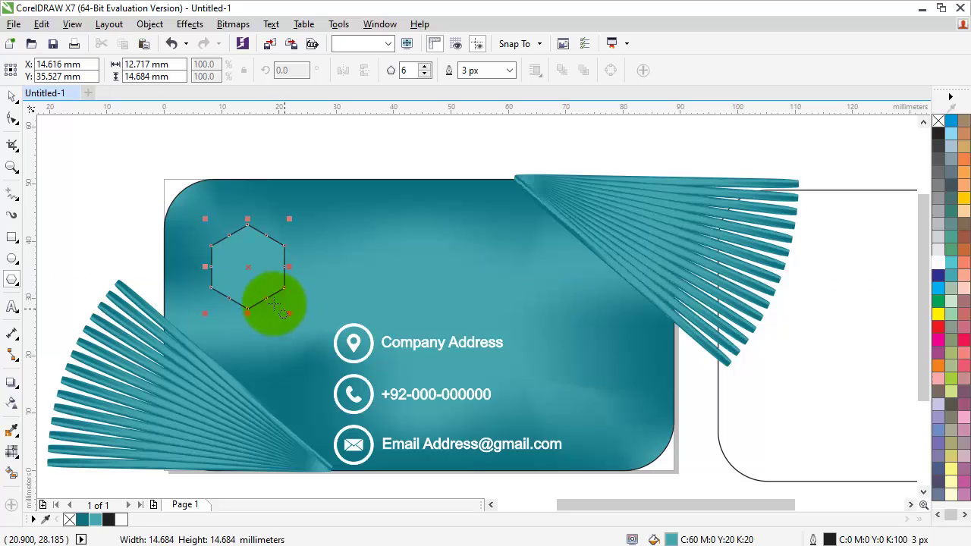
pyautogui.click(12, 95)
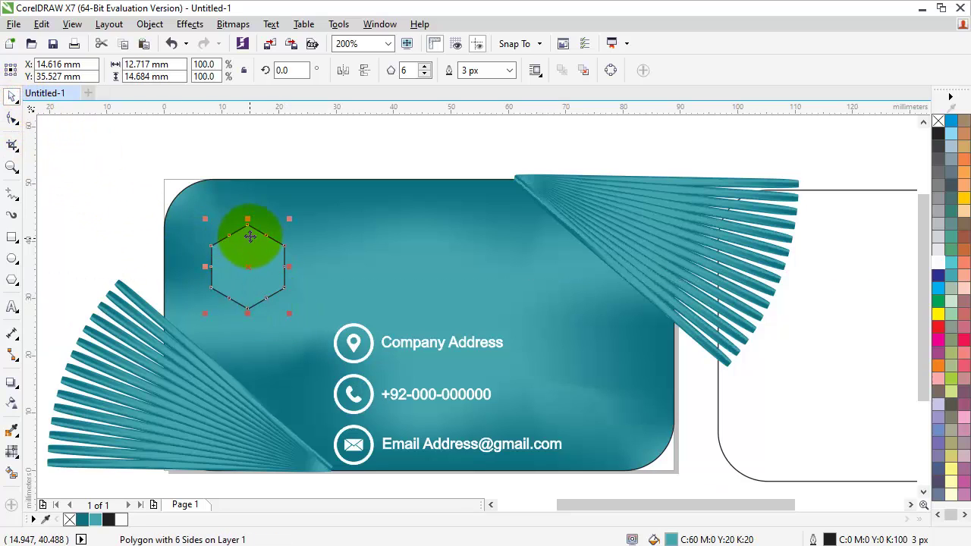
pyautogui.click(234, 256)
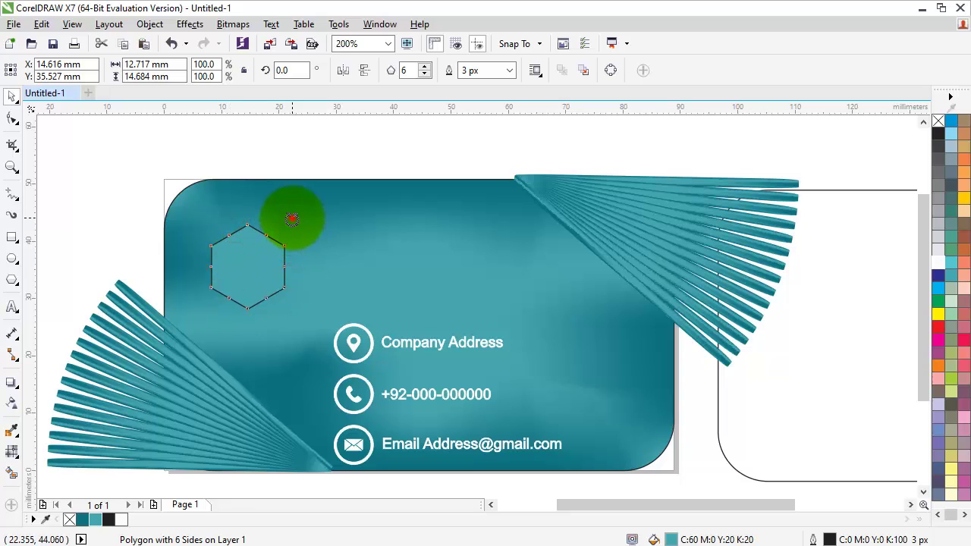
pyautogui.moveTo(292, 219)
pyautogui.mouseDown()
pyautogui.moveTo(305, 252)
pyautogui.moveTo(293, 234)
pyautogui.mouseUp()
pyautogui.click(176, 140)
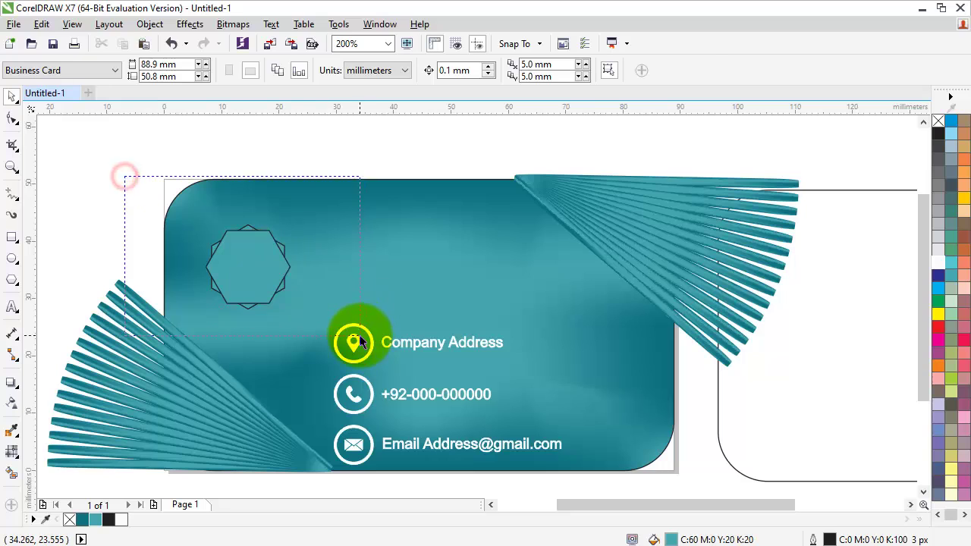
# Move both hexagons together to the card's top-left corner.
pyautogui.moveTo(268, 264)
pyautogui.mouseDown()
pyautogui.moveTo(353, 341)
pyautogui.moveTo(229, 232)
pyautogui.moveTo(206, 176)
pyautogui.mouseUp()
pyautogui.click(193, 152)
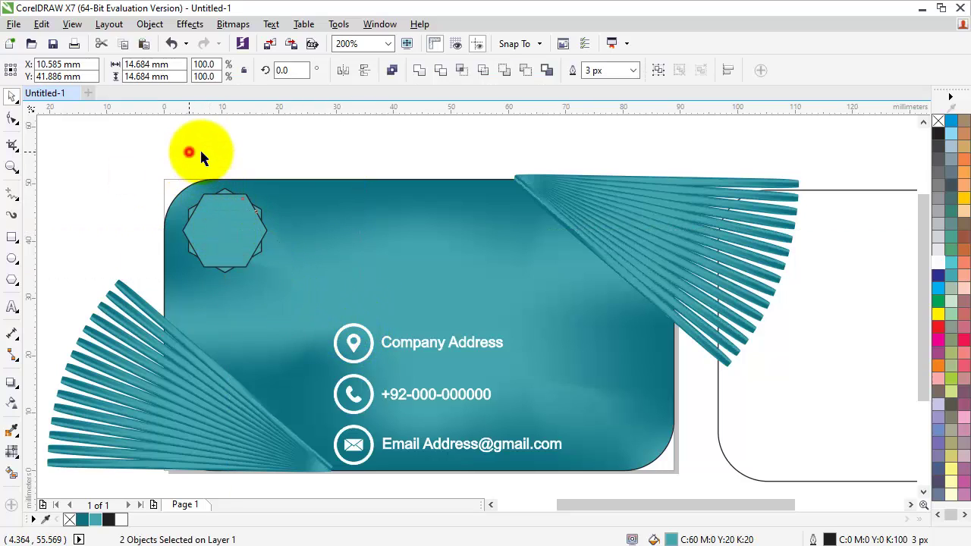
pyautogui.scroll(-2, 304, 175)
pyautogui.scroll(2, 147, 236)
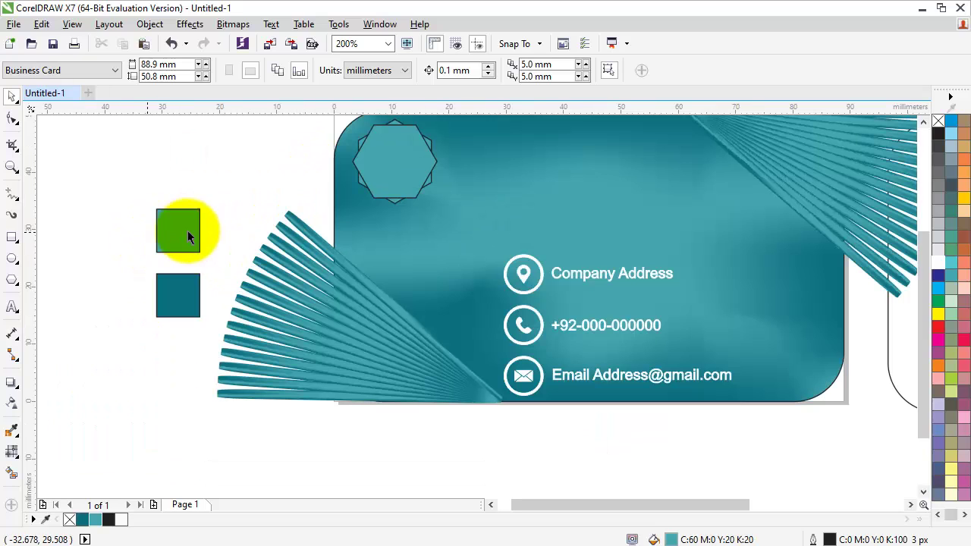
# Type a 'Company Name' text line beside the card.
pyautogui.click(11, 306)
pyautogui.click(198, 181)
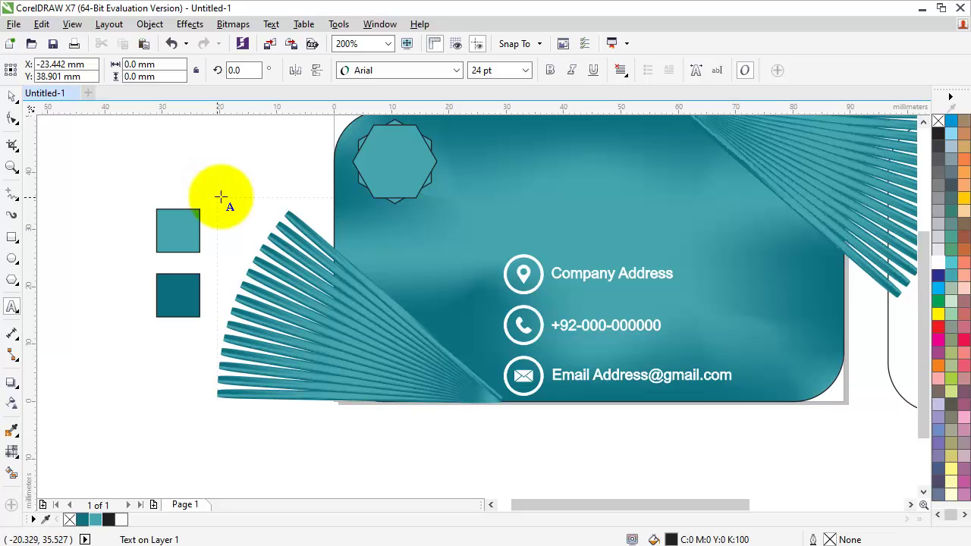
pyautogui.write('Company Name')
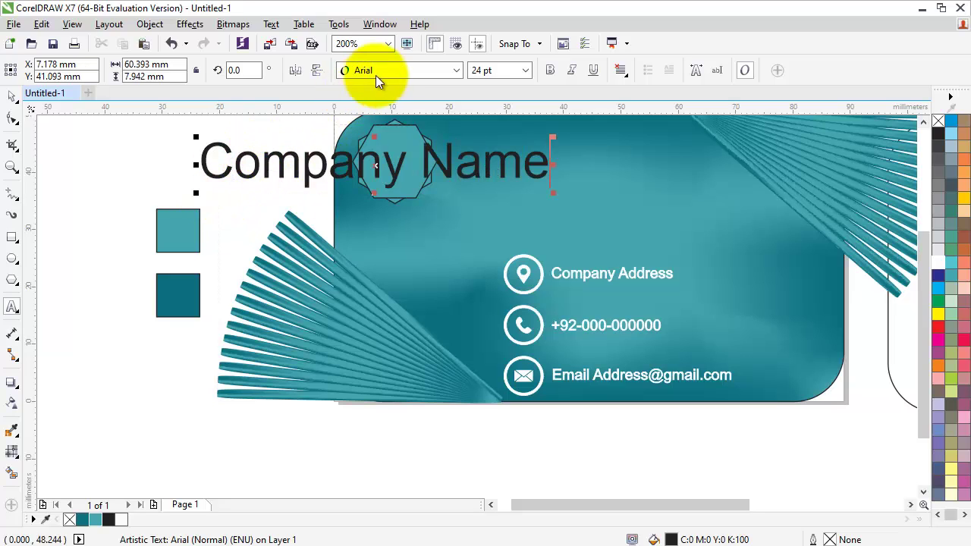
# Style Company Name in white Impact 12 pt and place it below the hexagon logo.
pyautogui.click(375, 71)
pyautogui.click(380, 128)
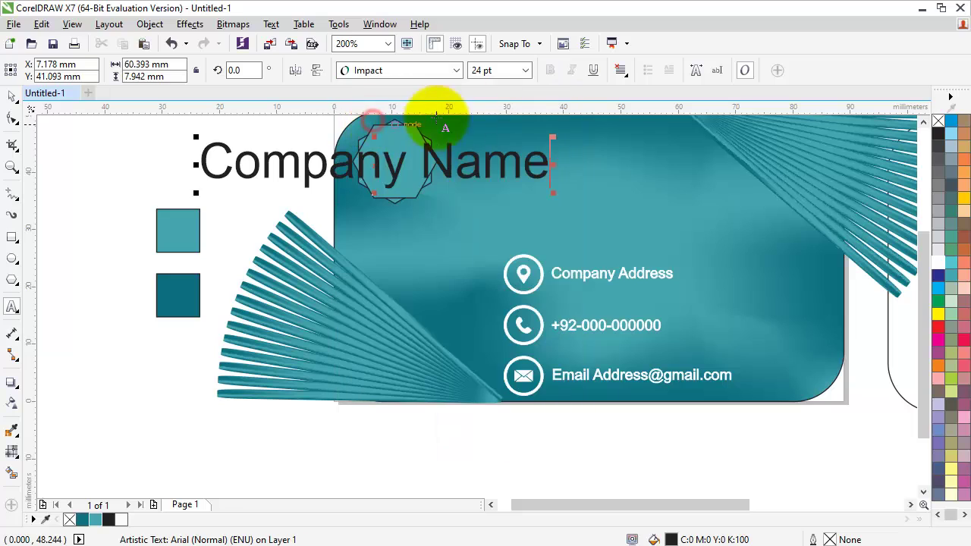
pyautogui.doubleClick(294, 171)
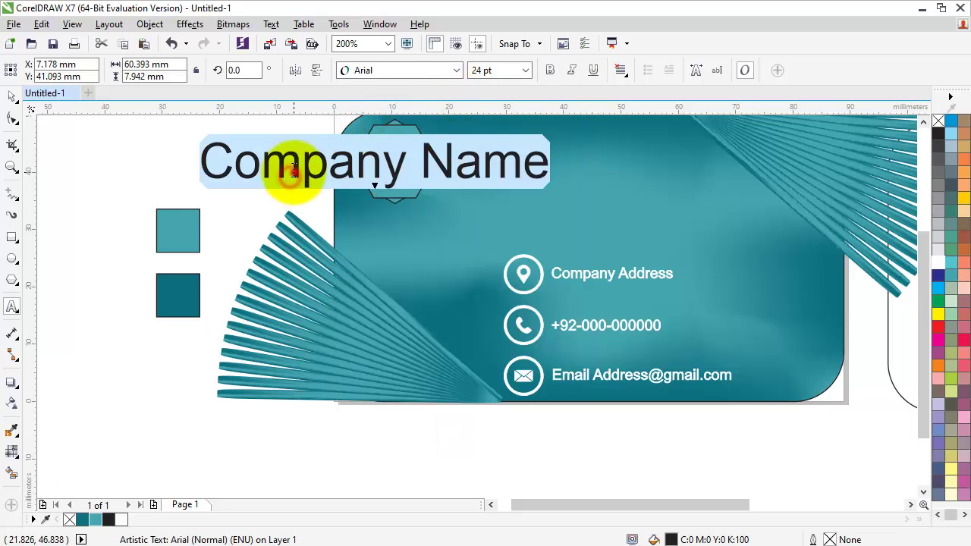
pyautogui.click(389, 71)
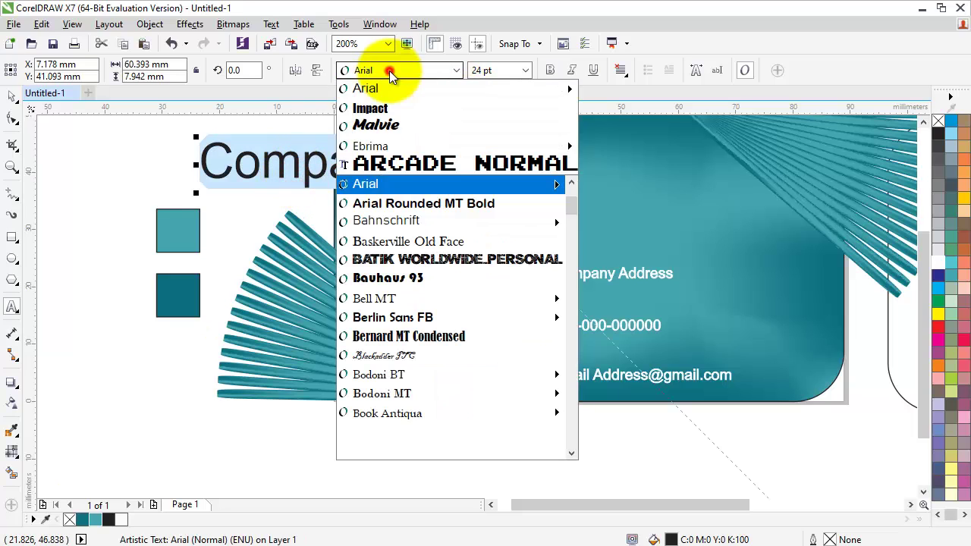
pyautogui.click(370, 108)
pyautogui.click(526, 70)
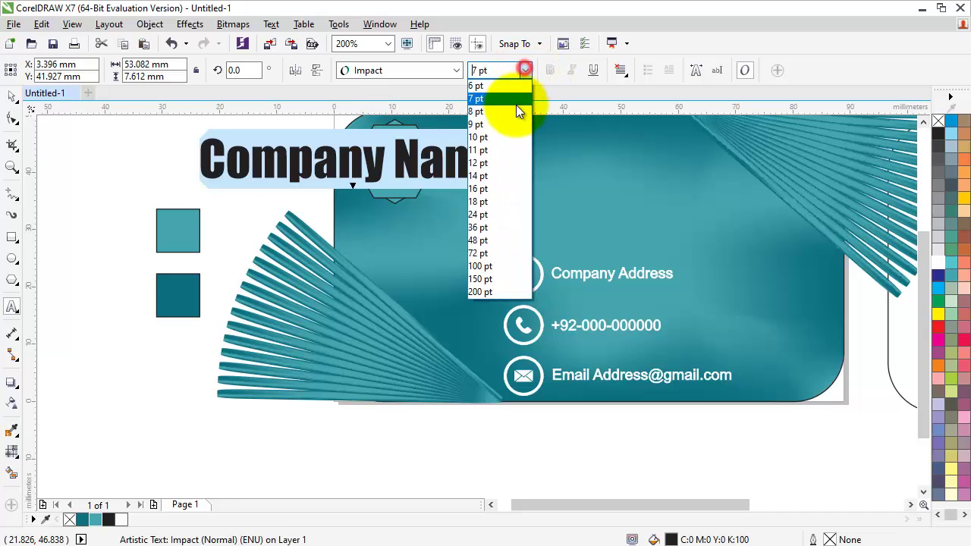
pyautogui.click(492, 163)
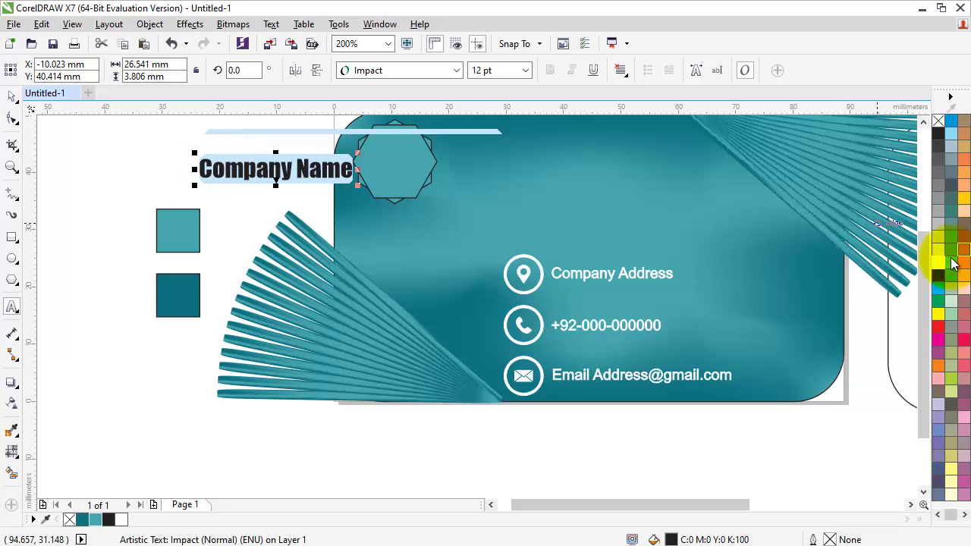
pyautogui.click(941, 266)
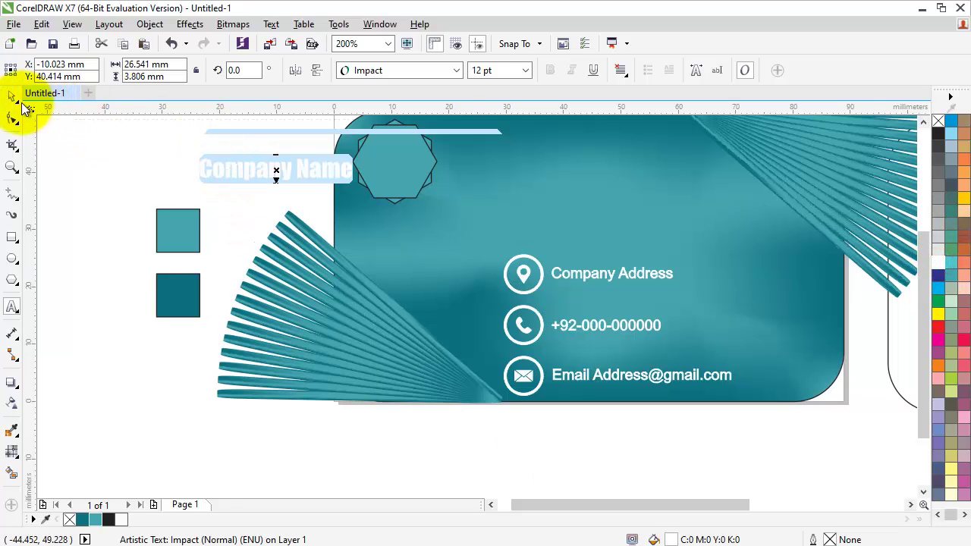
pyautogui.moveTo(256, 169); pyautogui.dragTo(393, 217)
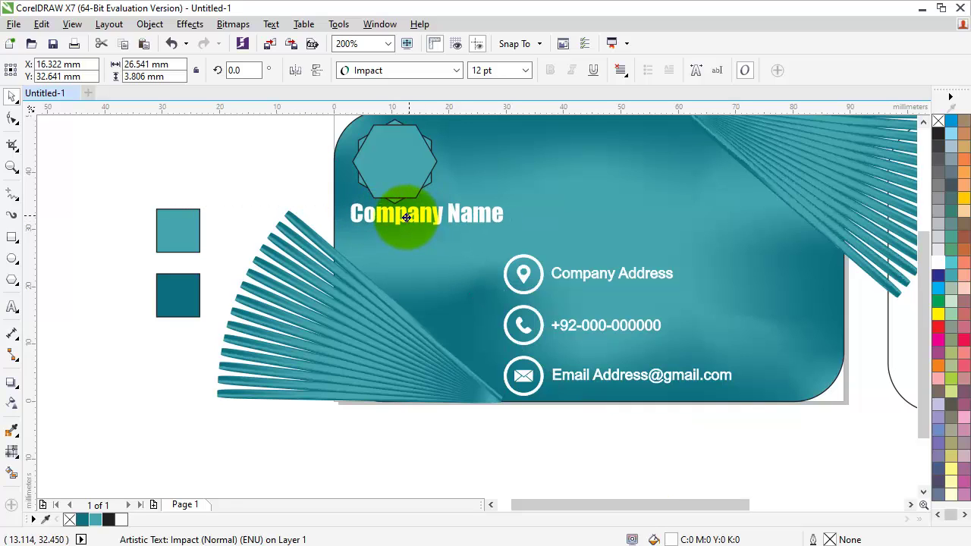
pyautogui.moveTo(393, 218); pyautogui.dragTo(409, 215)
# Shift both hexagons right, nudging them until centred over the Company Name heading.
pyautogui.moveTo(274, 126); pyautogui.dragTo(382, 149)
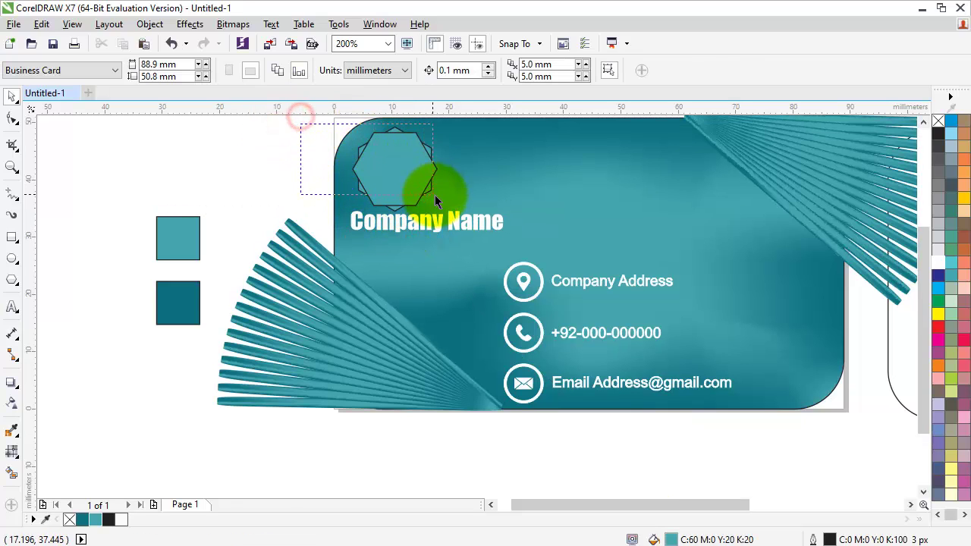
pyautogui.moveTo(448, 217); pyautogui.dragTo(446, 206)
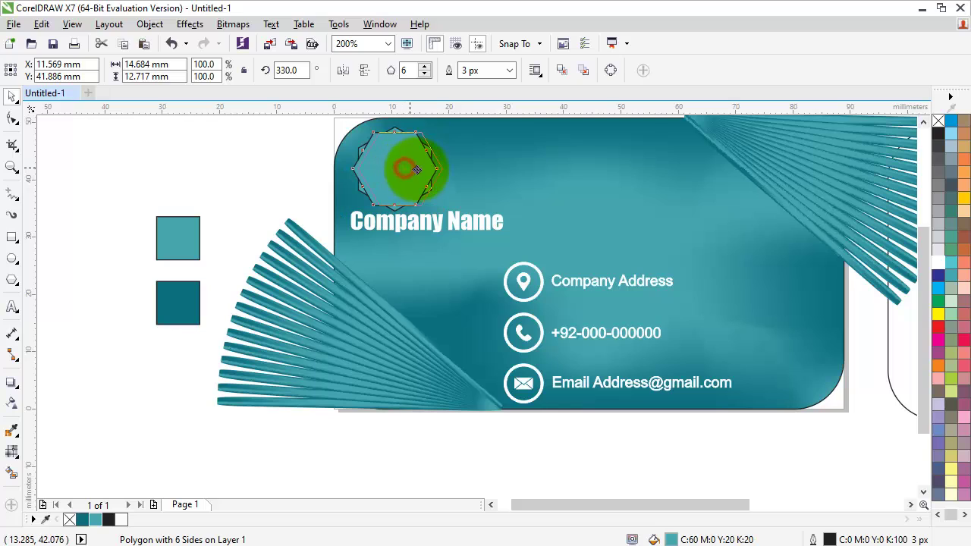
pyautogui.moveTo(417, 170); pyautogui.dragTo(405, 177)
pyautogui.click(308, 127)
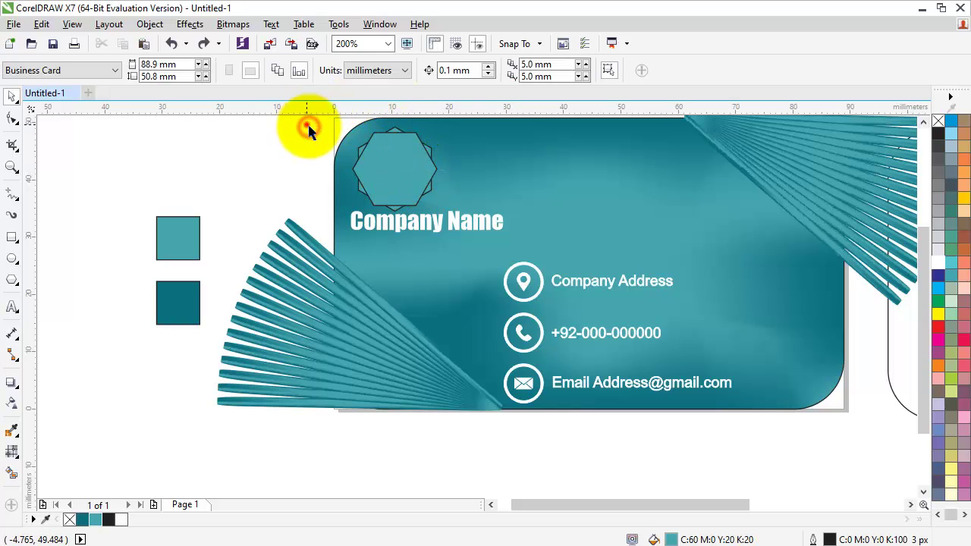
pyautogui.moveTo(306, 125)
pyautogui.mouseDown()
pyautogui.moveTo(492, 220)
pyautogui.moveTo(487, 236)
pyautogui.mouseUp()
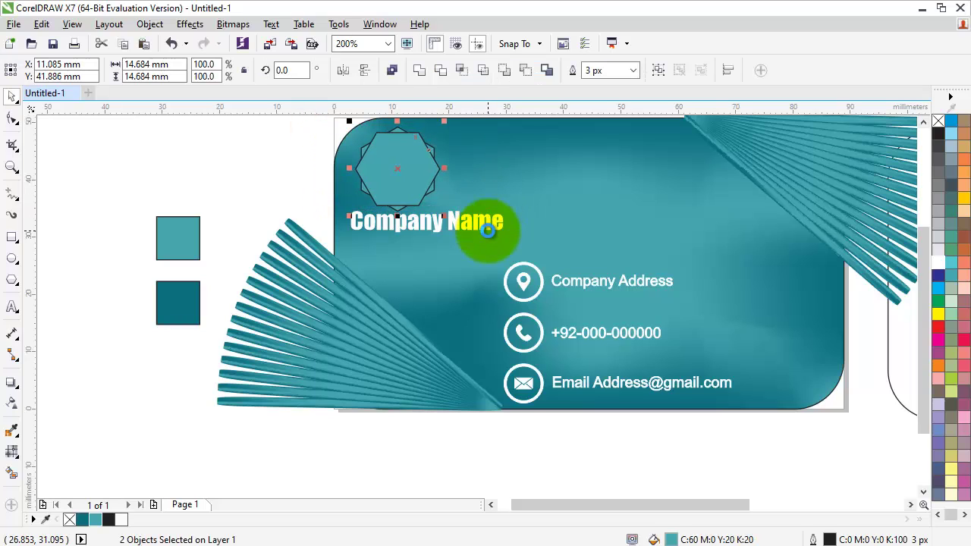
pyautogui.press('Right')
pyautogui.press('Right')
pyautogui.press('Right')
pyautogui.press('Right')
pyautogui.press('Right')
pyautogui.press('Right')
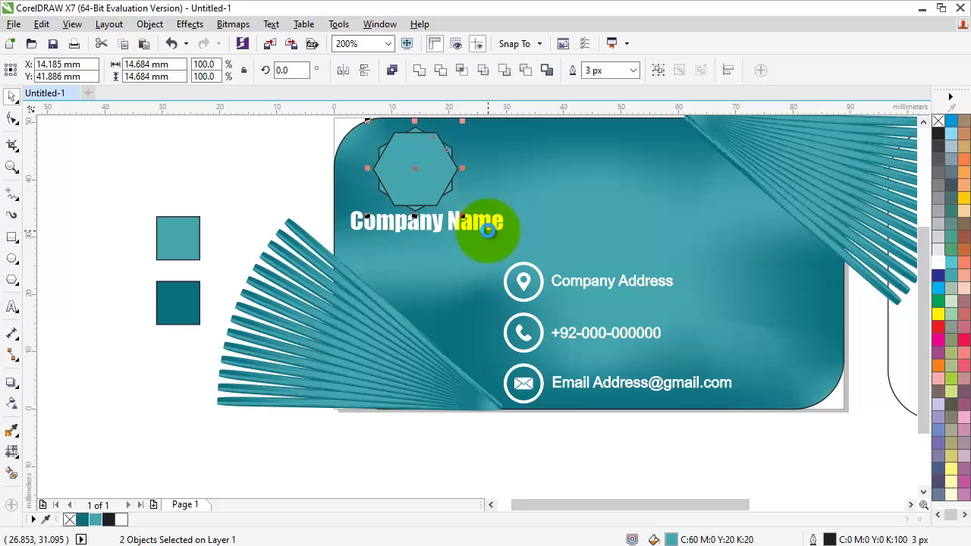
pyautogui.press('Right')
pyautogui.press('Right')
pyautogui.press('Right')
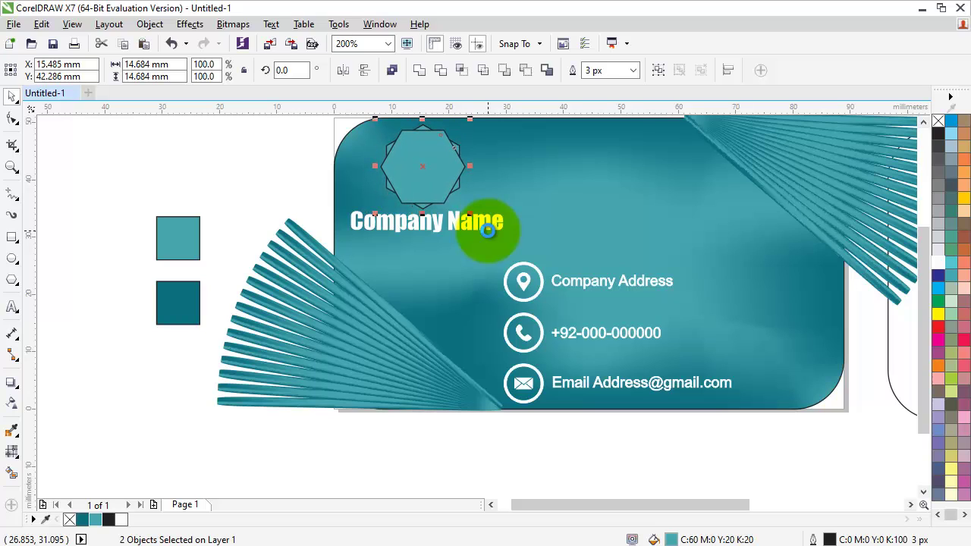
pyautogui.click(268, 146)
# Copy the heading to the card's top and retype it as 'Your Name'.
pyautogui.moveTo(440, 226); pyautogui.dragTo(607, 152)
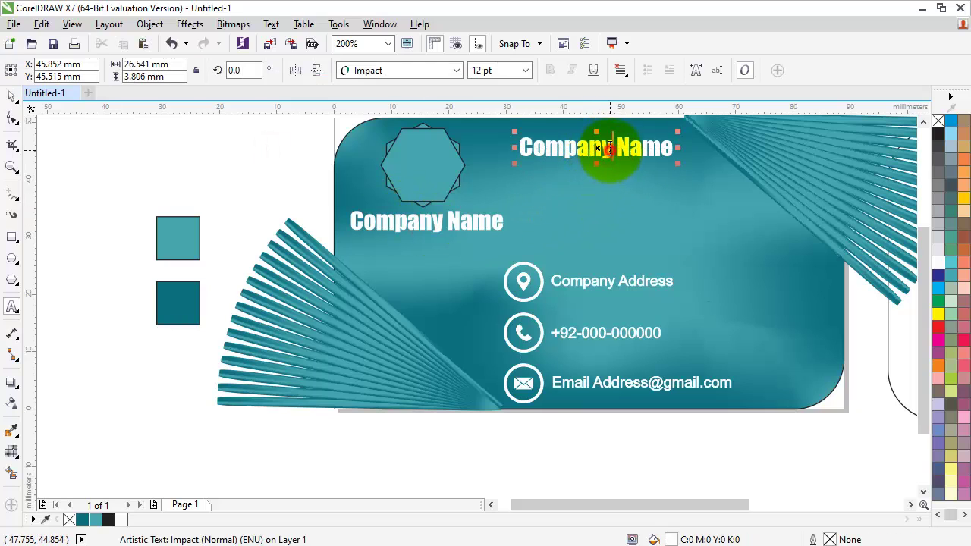
pyautogui.moveTo(610, 149); pyautogui.dragTo(514, 151)
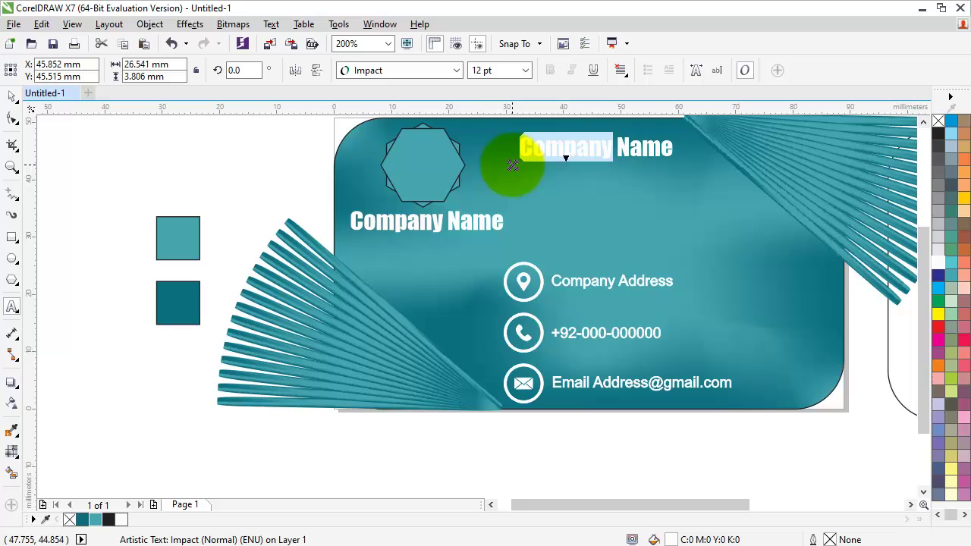
pyautogui.write('Your')
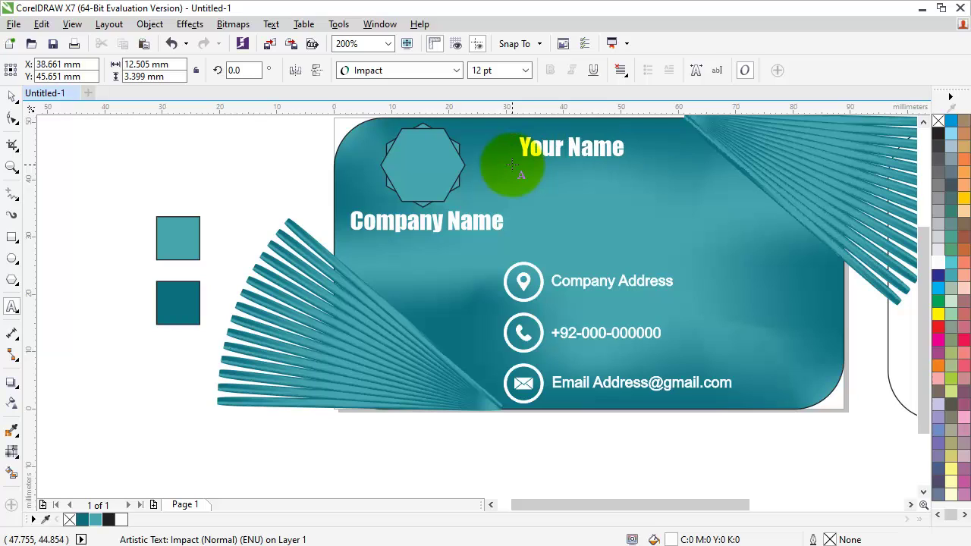
pyautogui.click(12, 96)
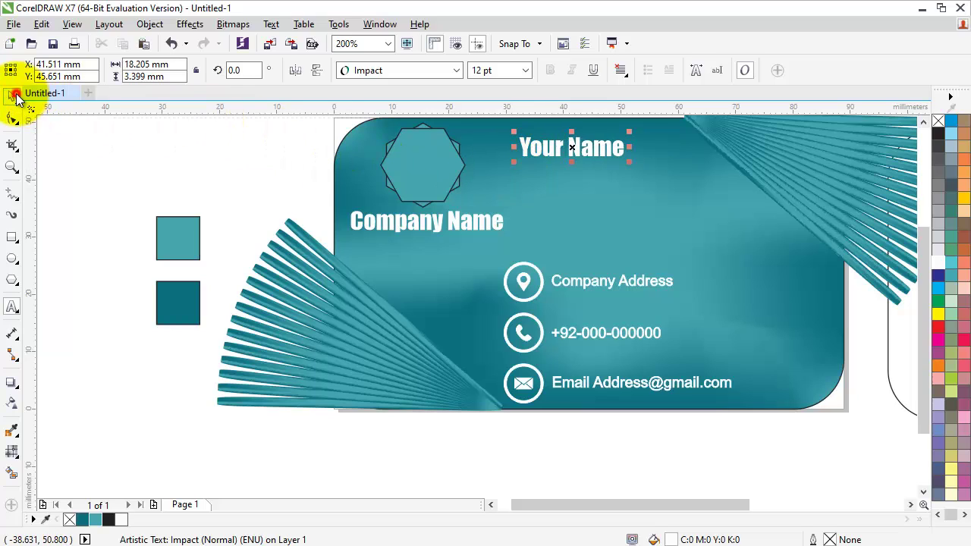
pyautogui.moveTo(593, 150)
pyautogui.mouseDown()
pyautogui.moveTo(618, 150)
pyautogui.moveTo(600, 187)
pyautogui.mouseUp()
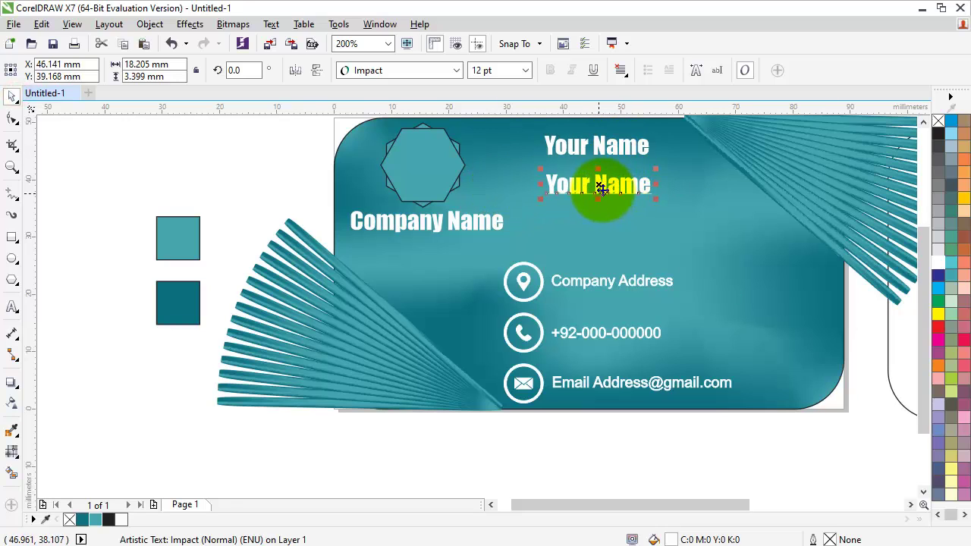
pyautogui.press('m')
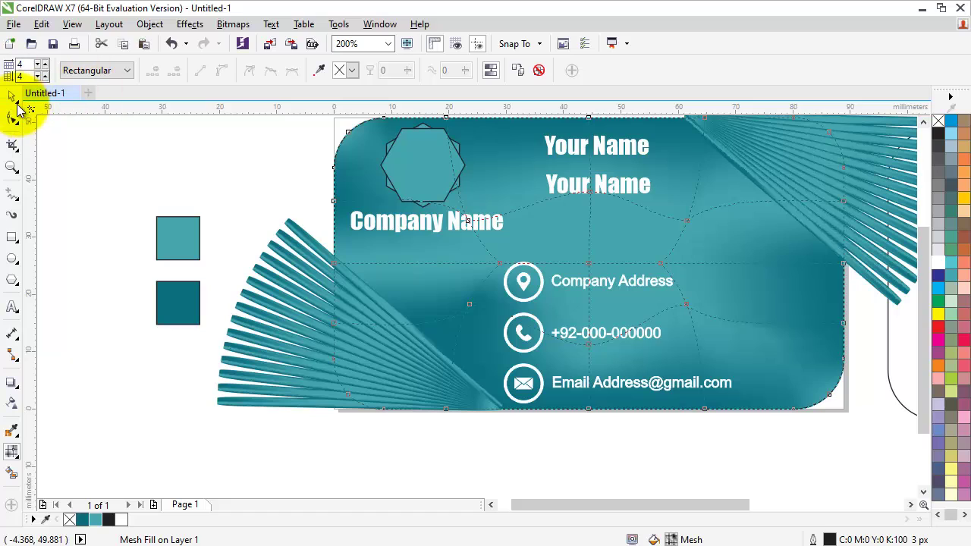
# Edit the lower copy to read 'Job Title'.
pyautogui.click(15, 102)
pyautogui.doubleClick(580, 184)
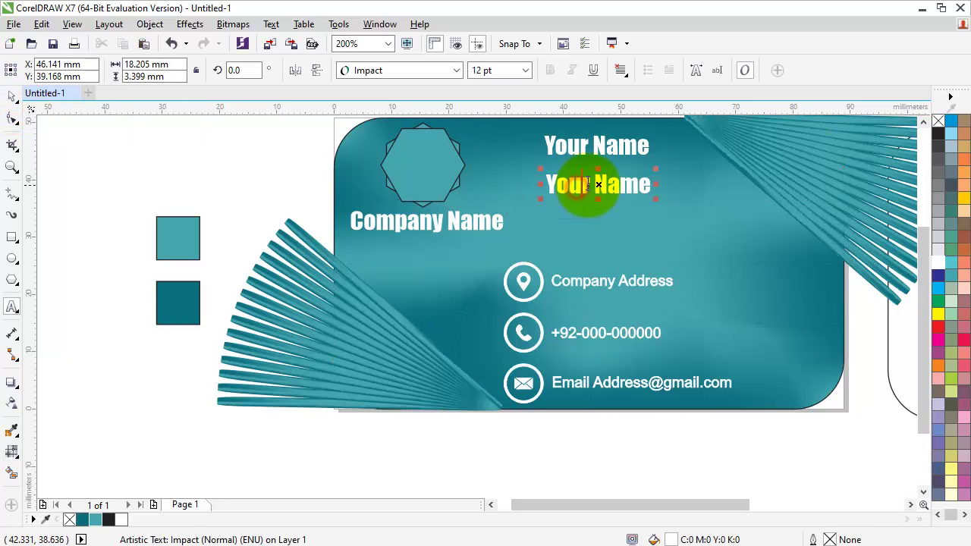
pyautogui.moveTo(594, 185); pyautogui.dragTo(646, 189)
pyautogui.press('Delete')
pyautogui.write('Job Title')
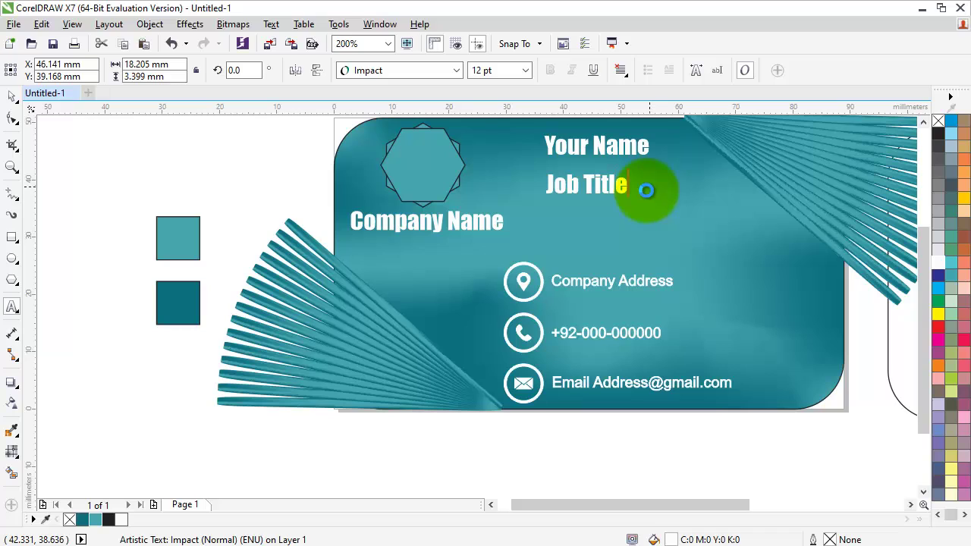
pyautogui.moveTo(622, 186); pyautogui.dragTo(656, 195)
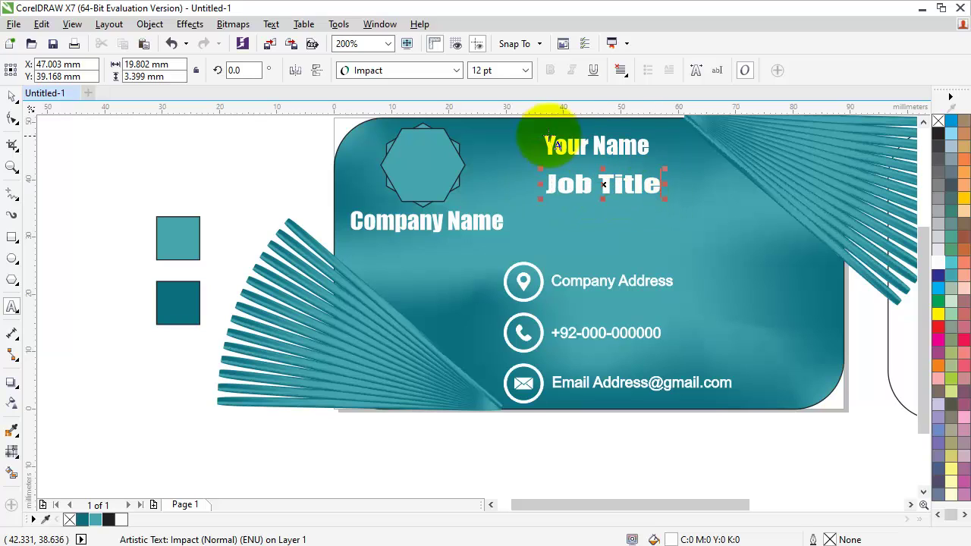
# Set the Job Title line to Arial 10 pt.
pyautogui.doubleClick(581, 184)
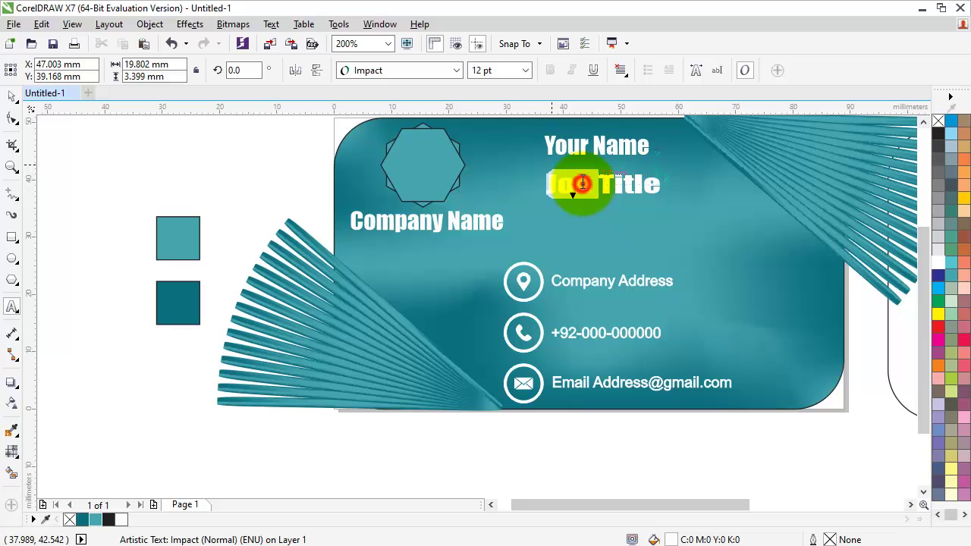
pyautogui.click(525, 70)
pyautogui.click(506, 136)
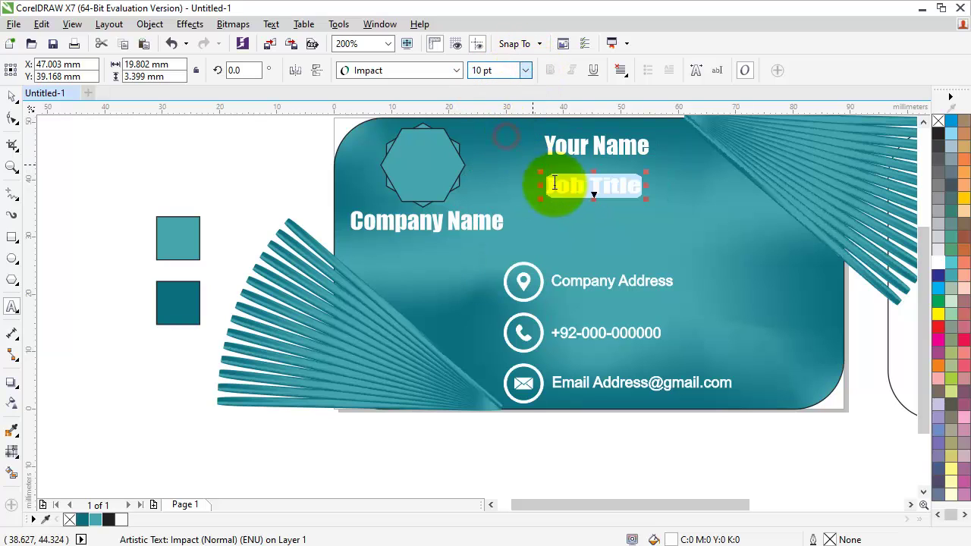
pyautogui.click(454, 71)
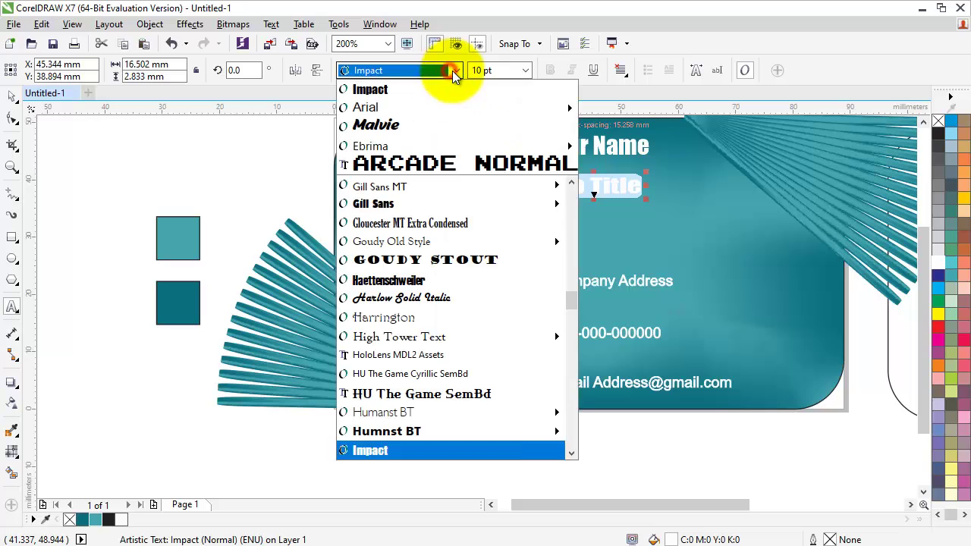
pyautogui.click(429, 106)
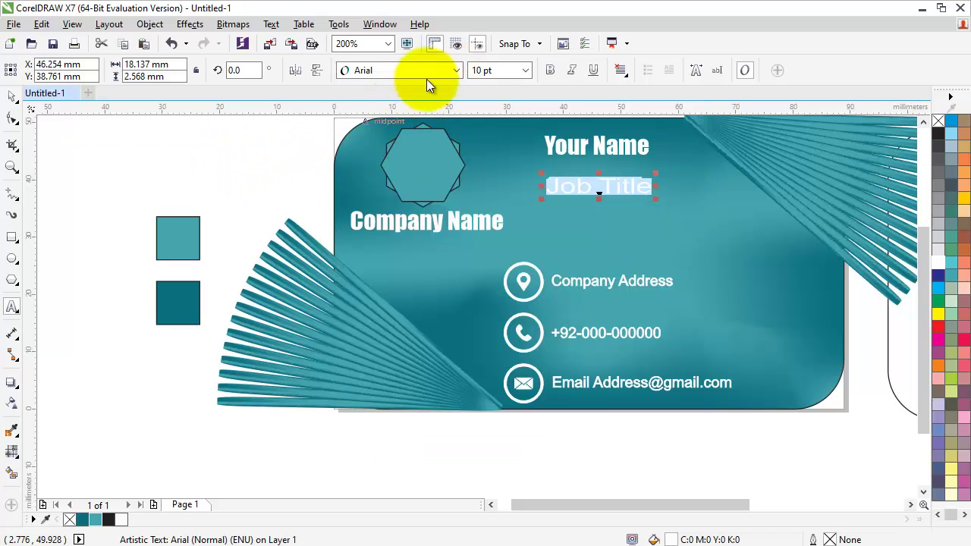
# Set the Job Title line in Malvie and nudge it up under the heading.
pyautogui.click(457, 70)
pyautogui.click(436, 125)
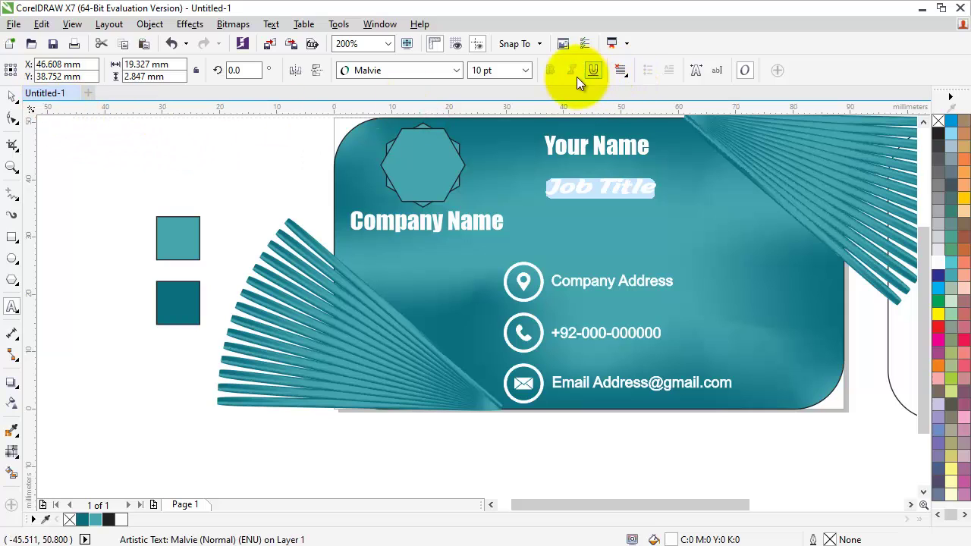
pyautogui.click(15, 96)
pyautogui.click(133, 142)
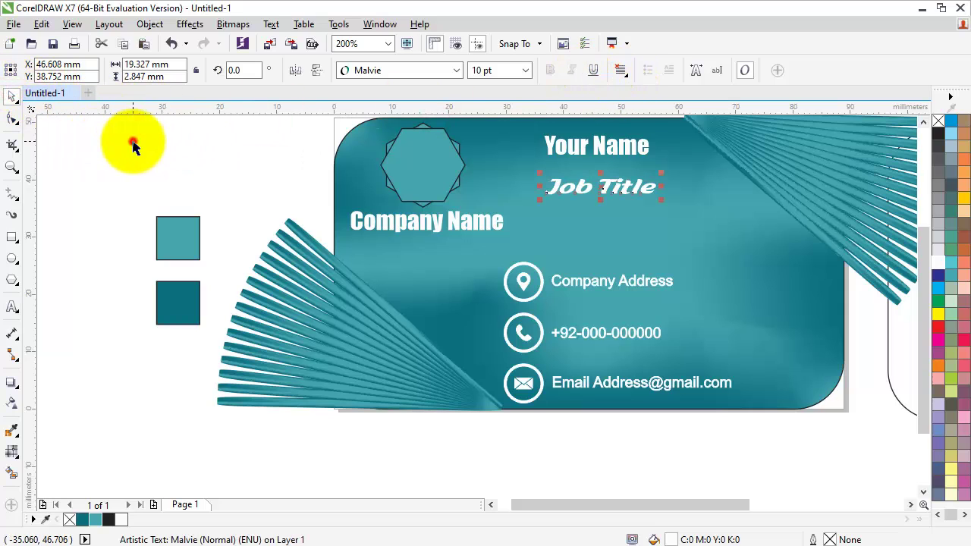
pyautogui.click(626, 193)
pyautogui.moveTo(617, 196); pyautogui.dragTo(609, 182)
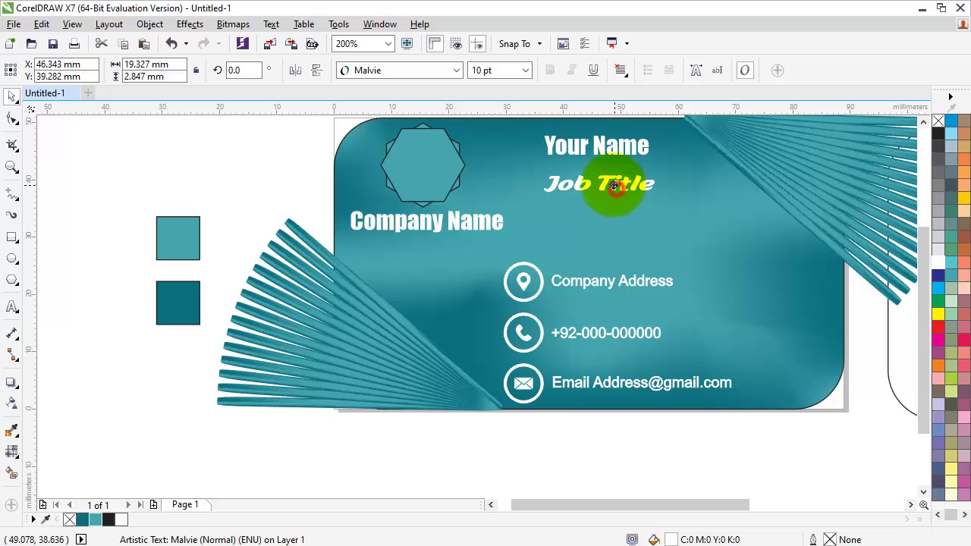
# Scale up the Your Name heading to about 14.7 pt.
pyautogui.click(629, 145)
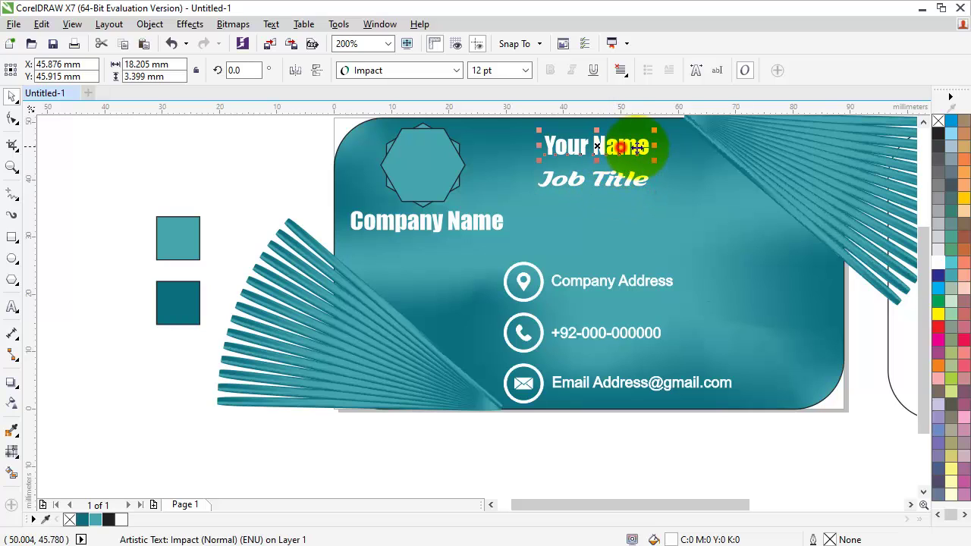
pyautogui.moveTo(654, 160); pyautogui.dragTo(630, 146)
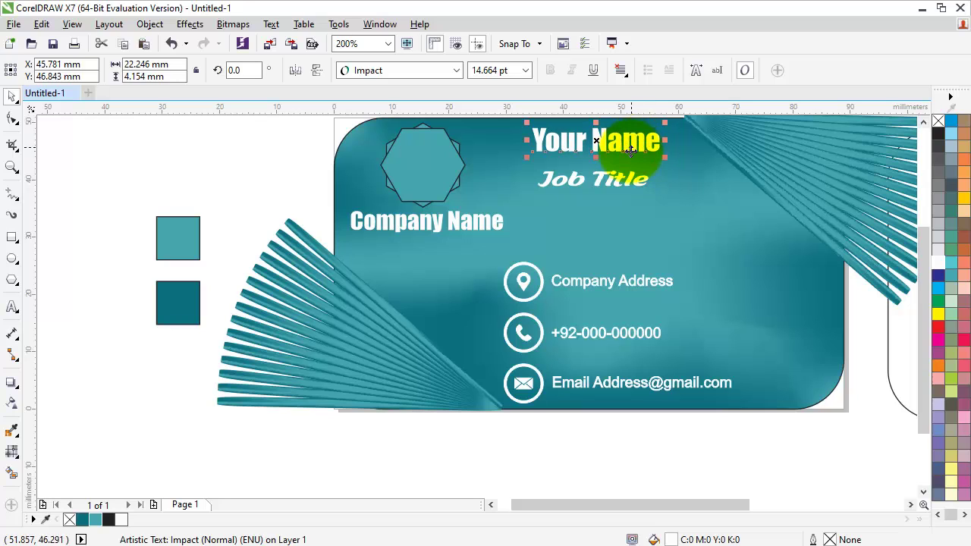
pyautogui.click(301, 479)
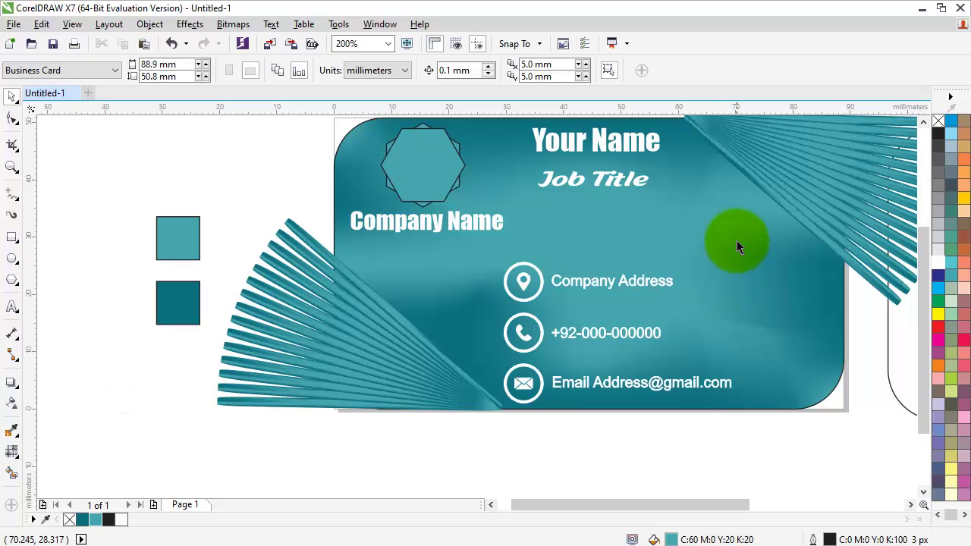
# Move the two colour swatches aside and group the 20 card objects with Ctrl+G.
pyautogui.scroll(-1, 723, 338)
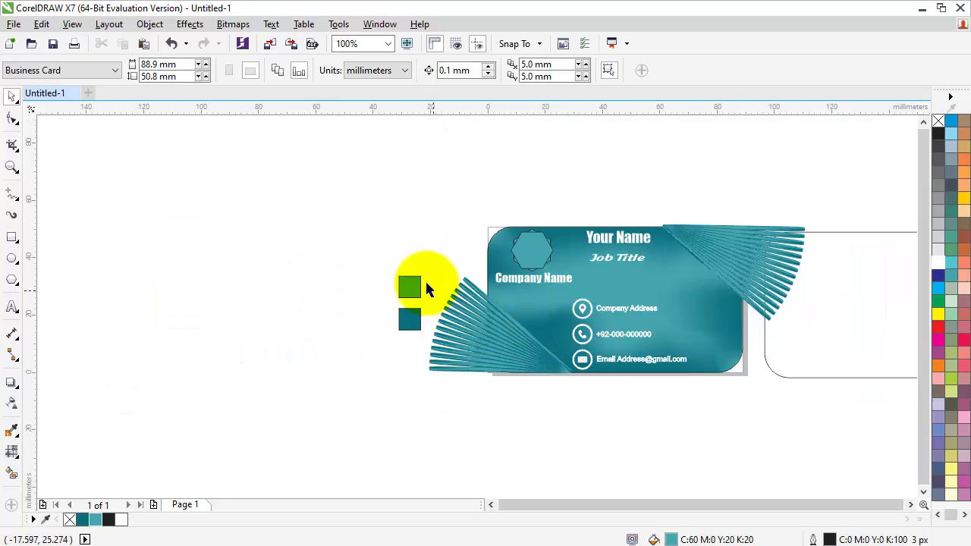
pyautogui.moveTo(364, 222)
pyautogui.mouseDown()
pyautogui.moveTo(427, 351)
pyautogui.moveTo(411, 308)
pyautogui.moveTo(289, 296)
pyautogui.mouseUp()
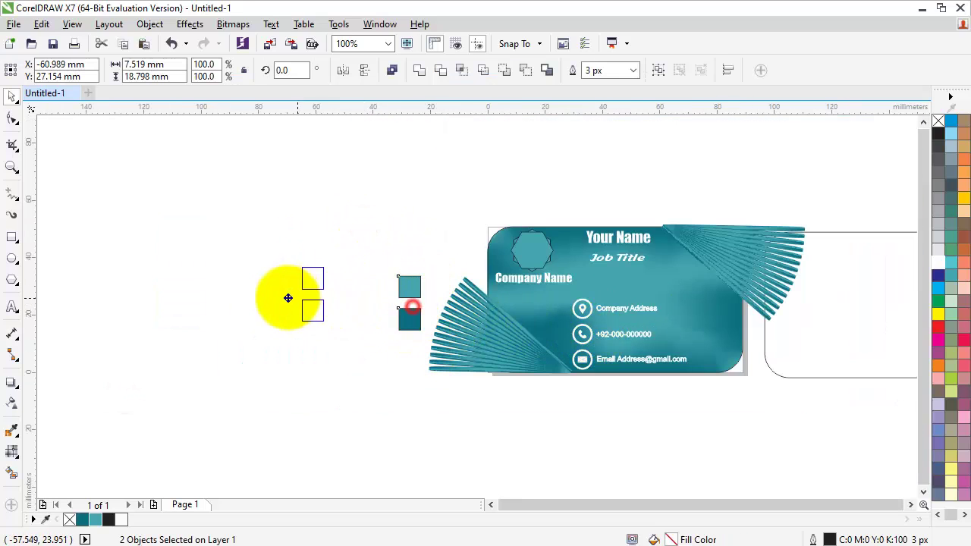
pyautogui.moveTo(387, 163)
pyautogui.mouseDown()
pyautogui.moveTo(464, 258)
pyautogui.moveTo(831, 423)
pyautogui.mouseUp()
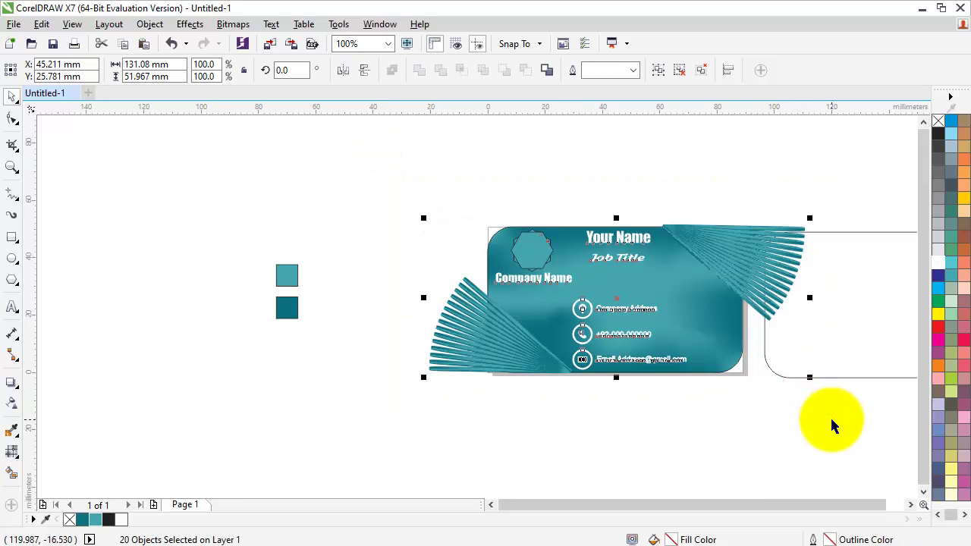
pyautogui.hotkey('ctrl', 'g')
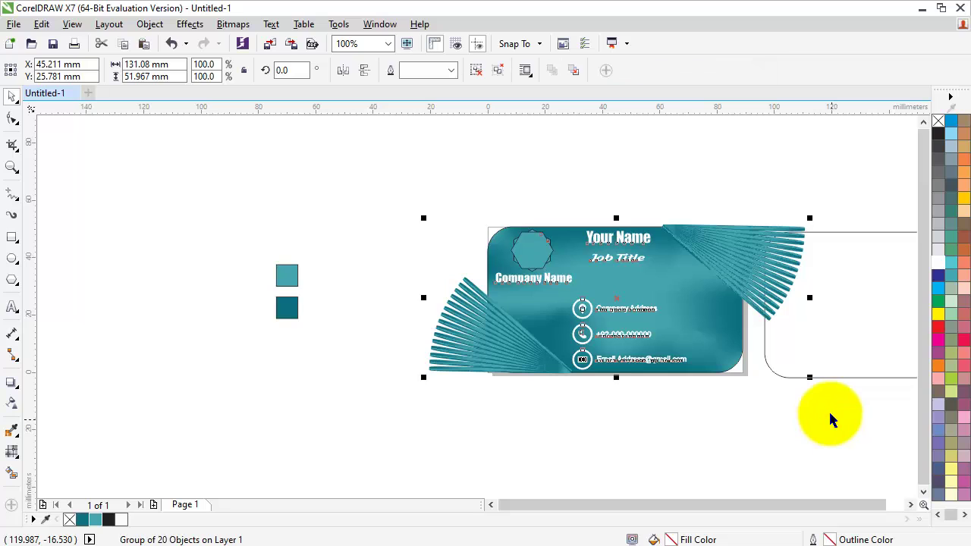
# Move the spare rounded rectangle frame to sit below the card.
pyautogui.click(770, 402)
pyautogui.moveTo(814, 371)
pyautogui.mouseDown()
pyautogui.moveTo(233, 356)
pyautogui.moveTo(234, 364)
pyautogui.mouseUp()
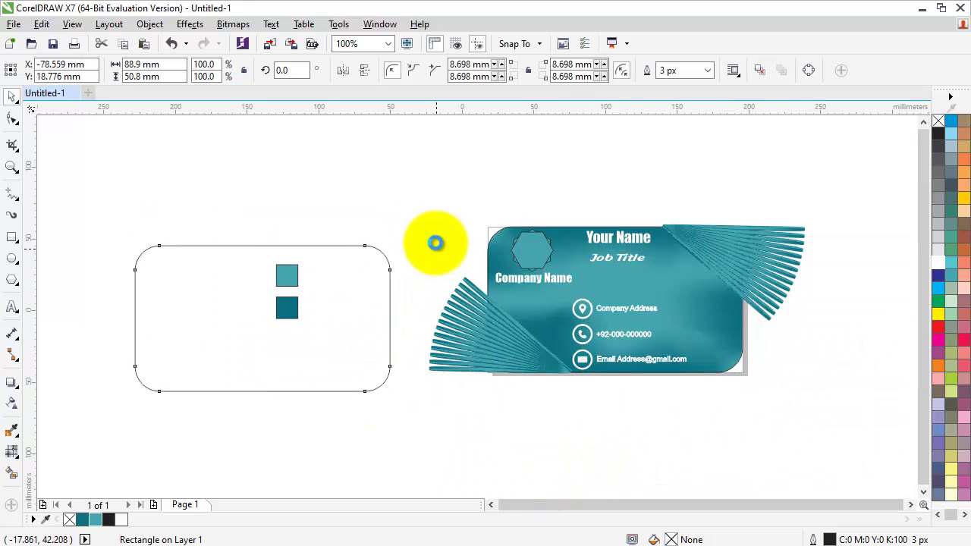
pyautogui.scroll(-1, 433, 242)
pyautogui.moveTo(363, 319); pyautogui.dragTo(531, 422)
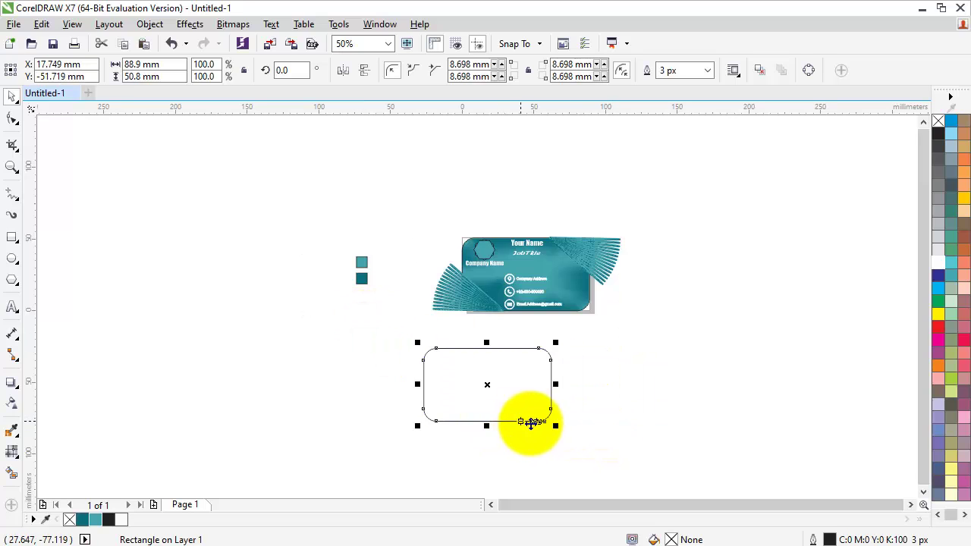
# Place the grouped card design inside the rounded rectangle with PowerClip.
pyautogui.click(517, 226)
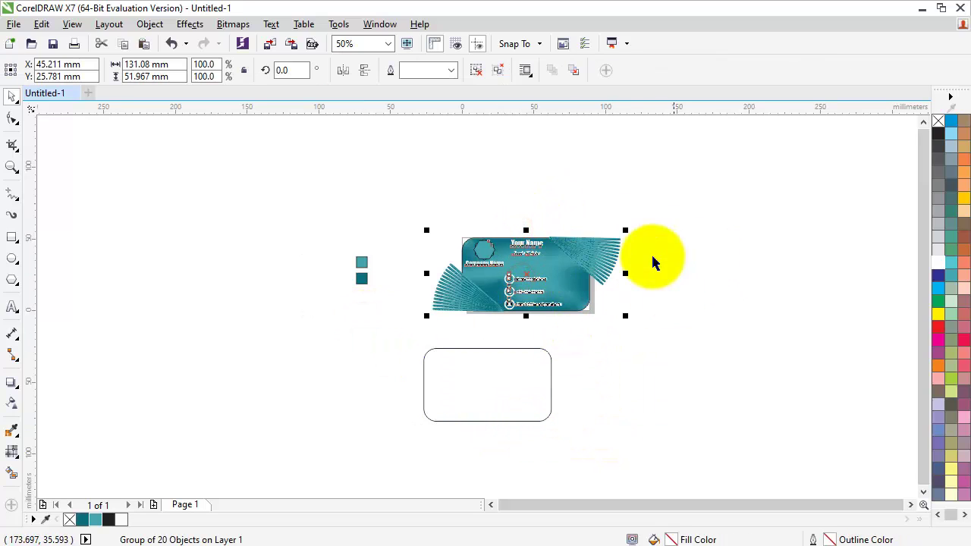
pyautogui.click(151, 25)
pyautogui.moveTo(178, 157)
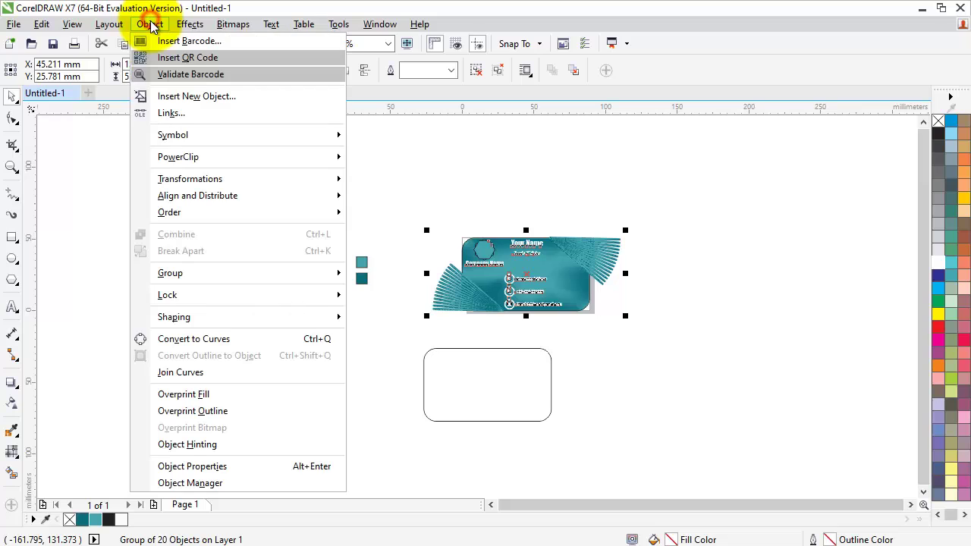
pyautogui.click(187, 154)
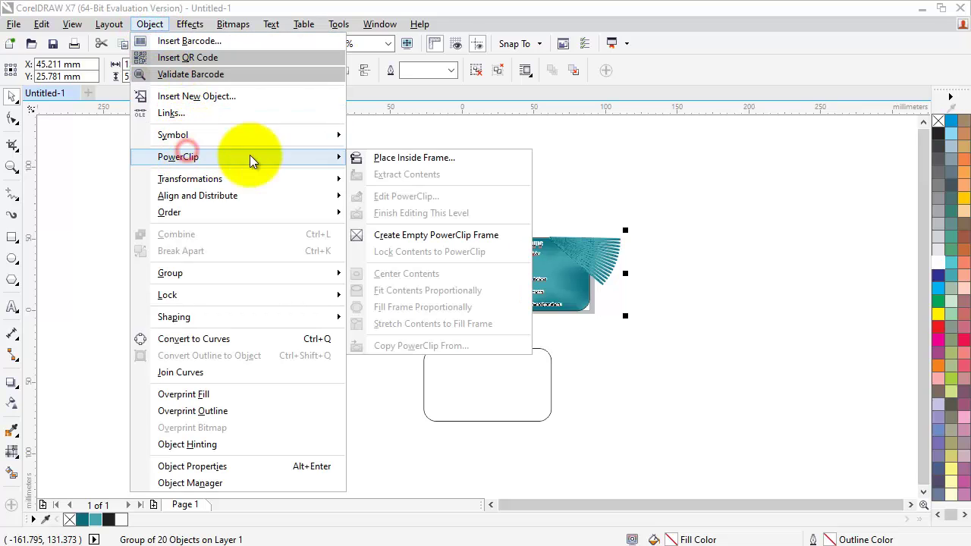
pyautogui.click(386, 158)
pyautogui.click(463, 384)
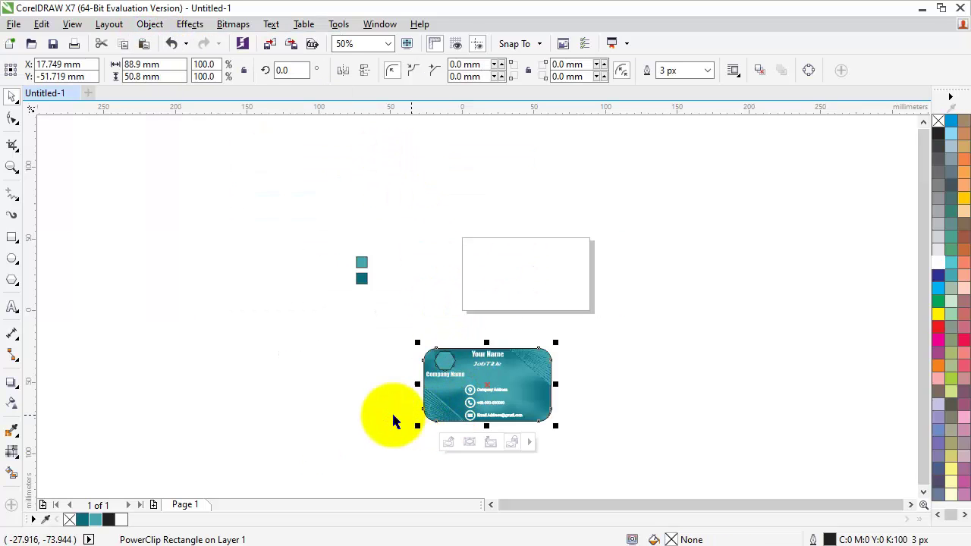
pyautogui.click(395, 423)
# Open the PowerClip contents and nudge the background artwork group right and down.
pyautogui.scroll(1, 469, 420)
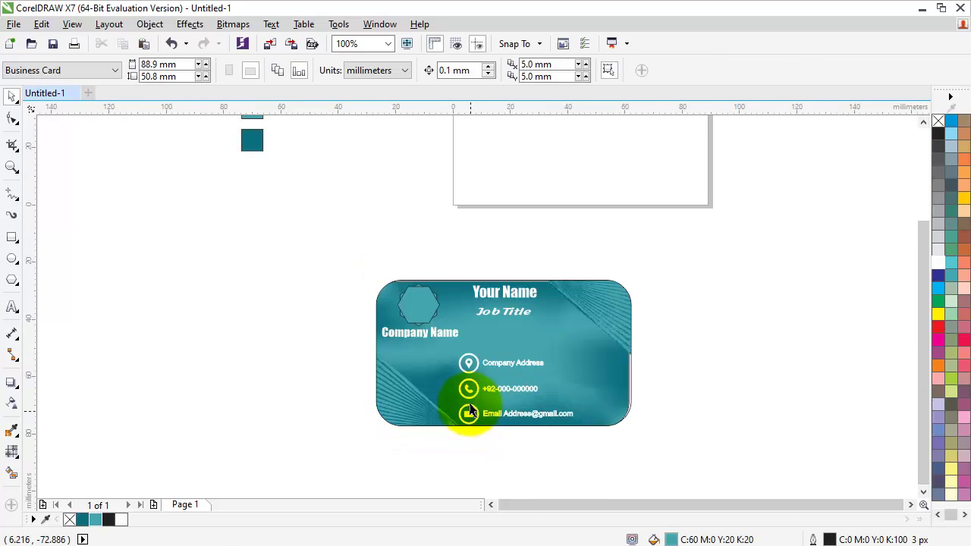
pyautogui.scroll(1, 468, 403)
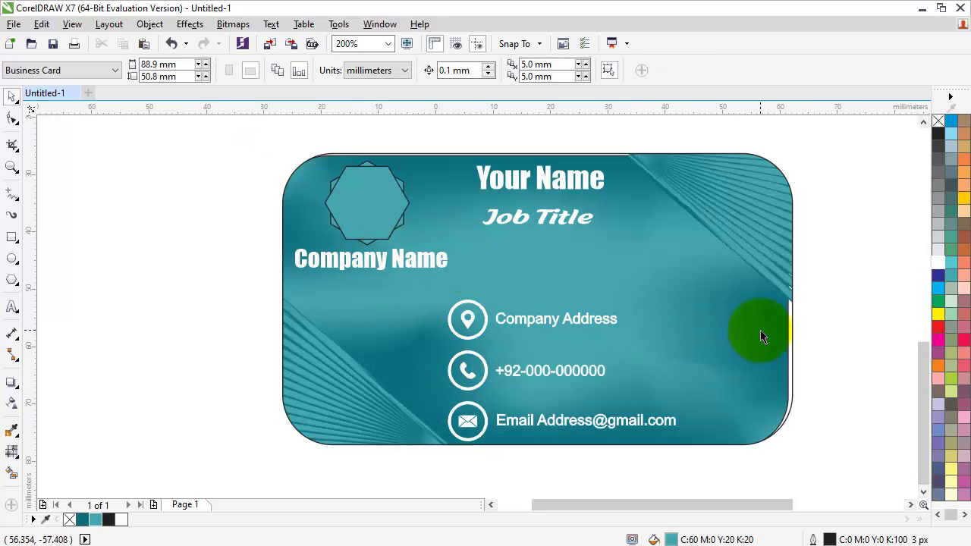
pyautogui.click(431, 296)
pyautogui.keyDown('ctrl'); pyautogui.click(440, 307); pyautogui.keyUp('ctrl')
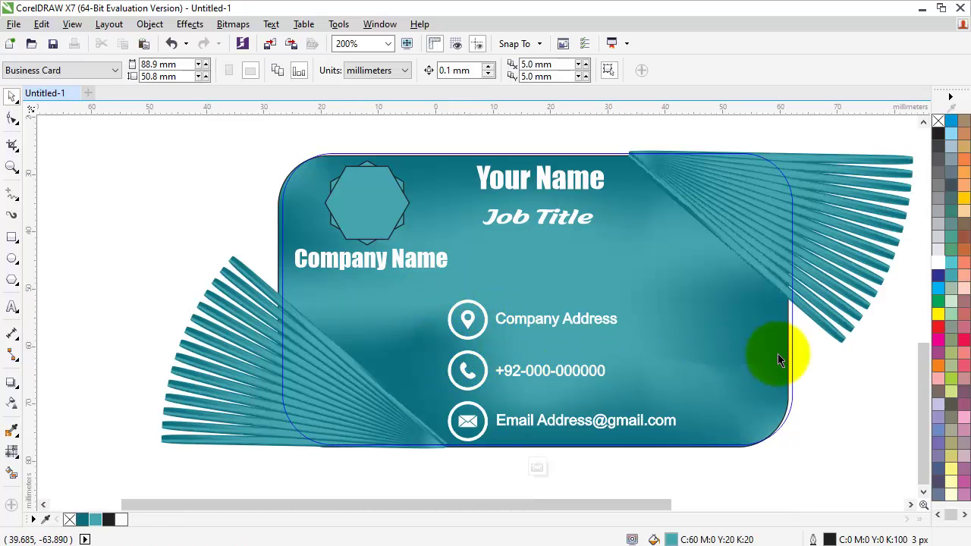
pyautogui.scroll(1, 786, 357)
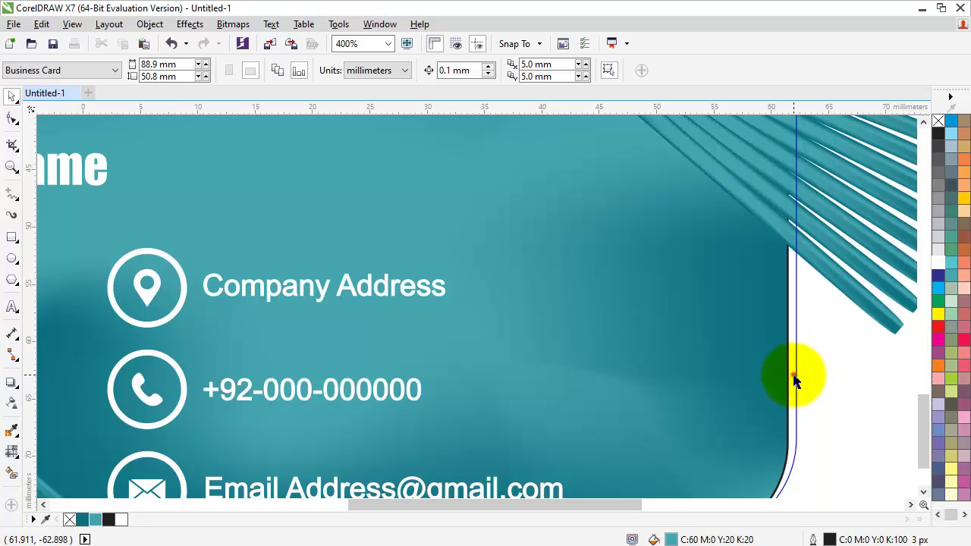
pyautogui.click(782, 386)
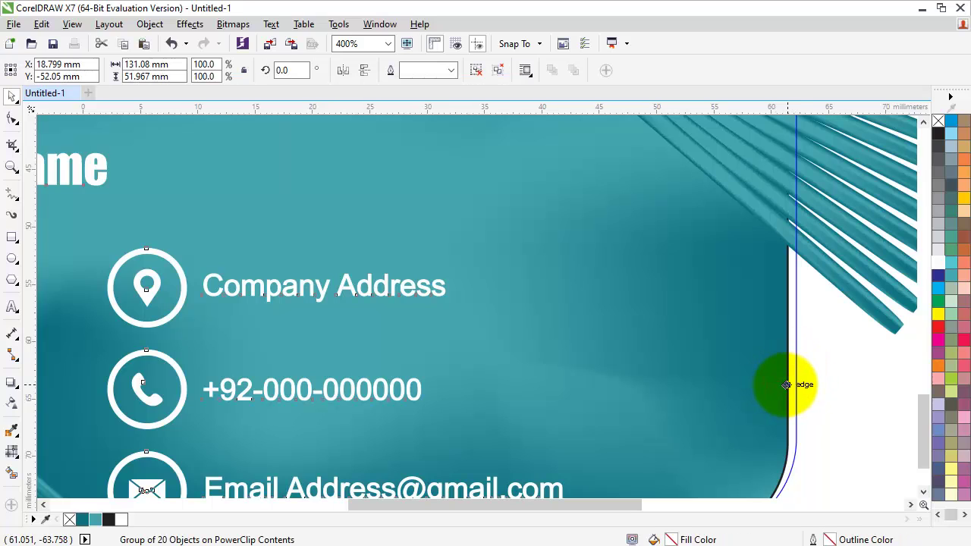
pyautogui.moveTo(798, 385); pyautogui.dragTo(792, 384)
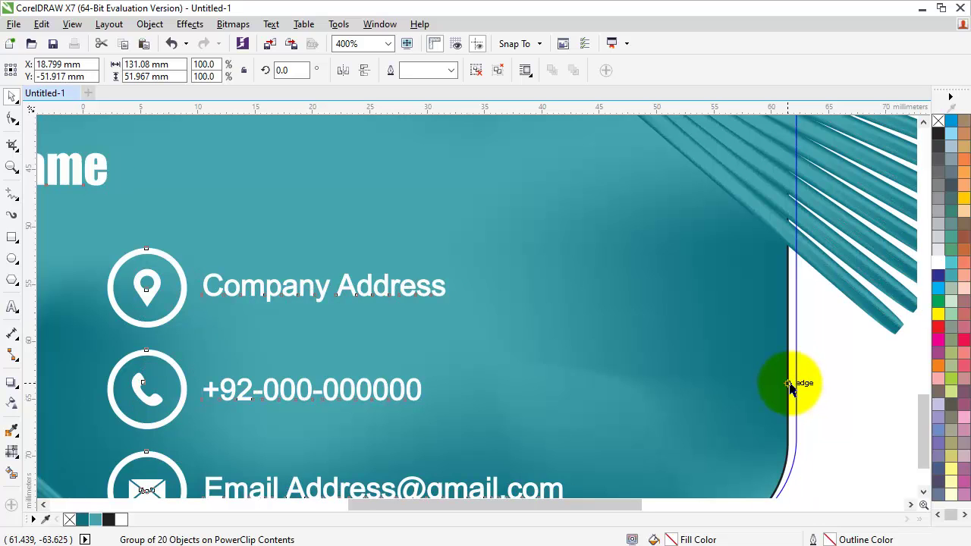
# Shift the background artwork further right to close the edge gap.
pyautogui.scroll(-1, 842, 289)
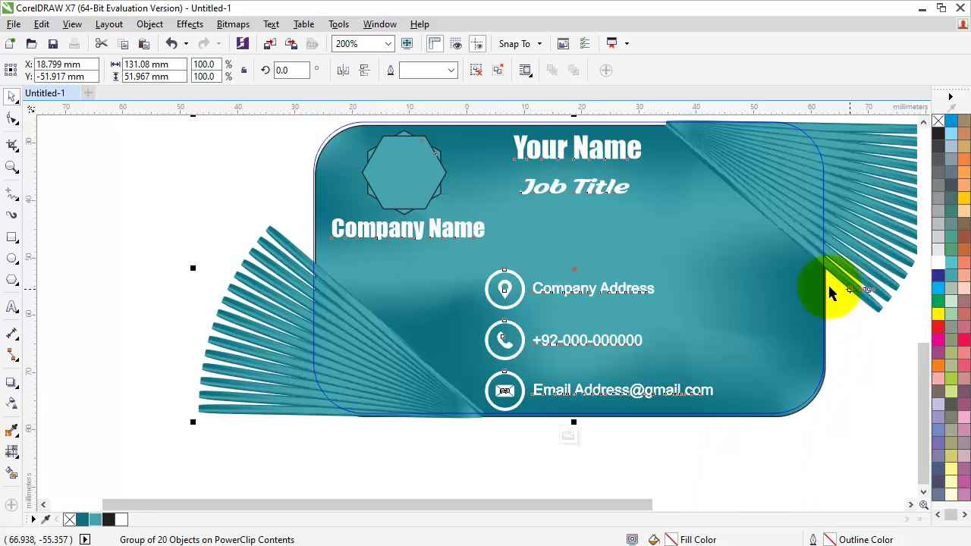
pyautogui.scroll(1, 341, 139)
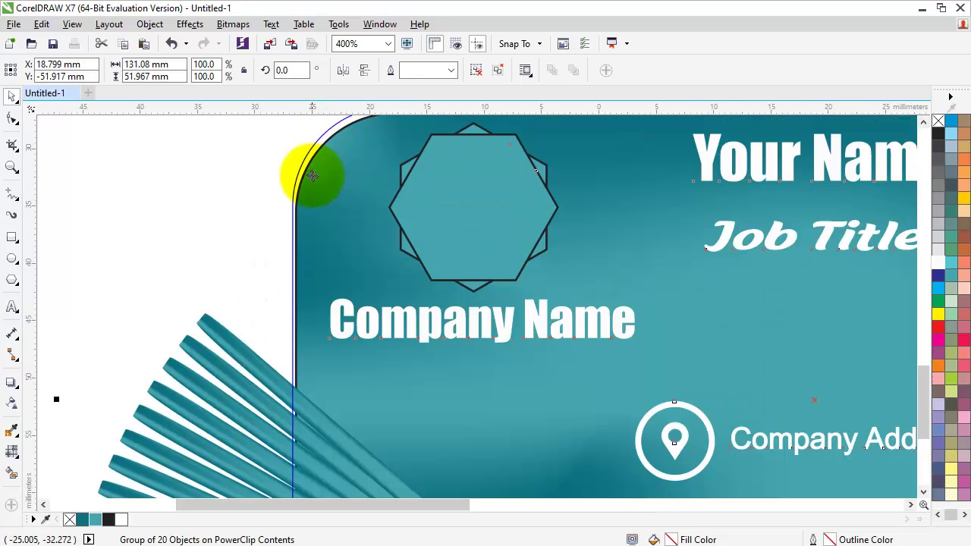
pyautogui.scroll(-1, 313, 176)
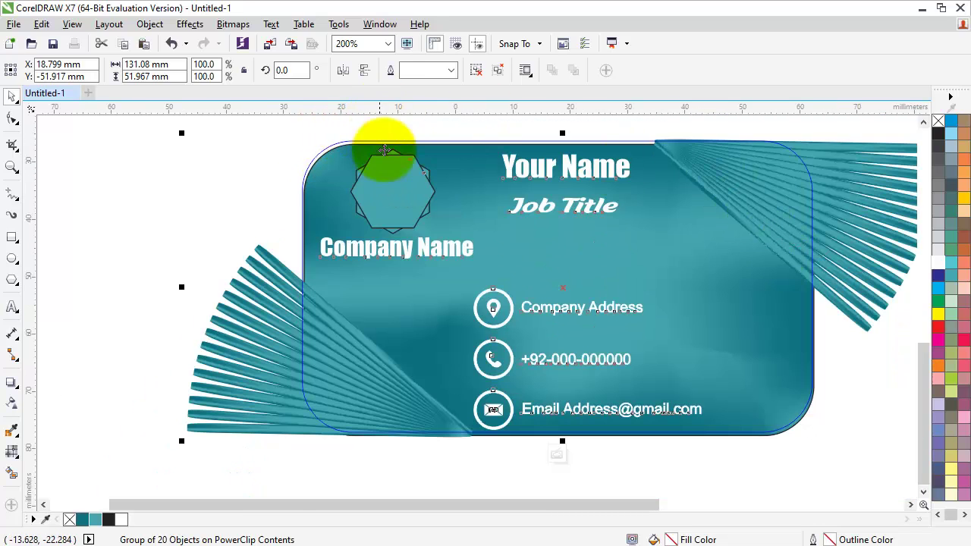
pyautogui.scroll(1, 826, 300)
pyautogui.scroll(3, 827, 300)
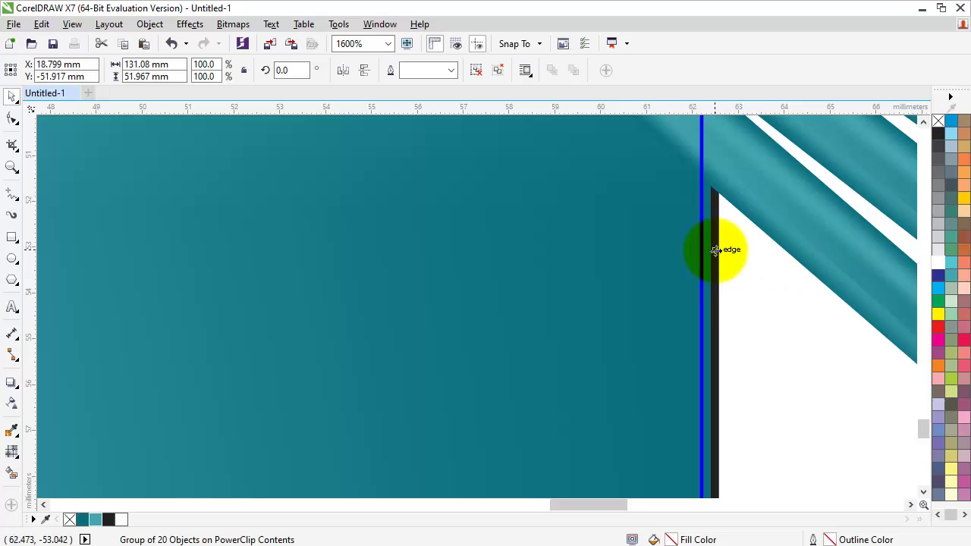
pyautogui.scroll(1, 719, 262)
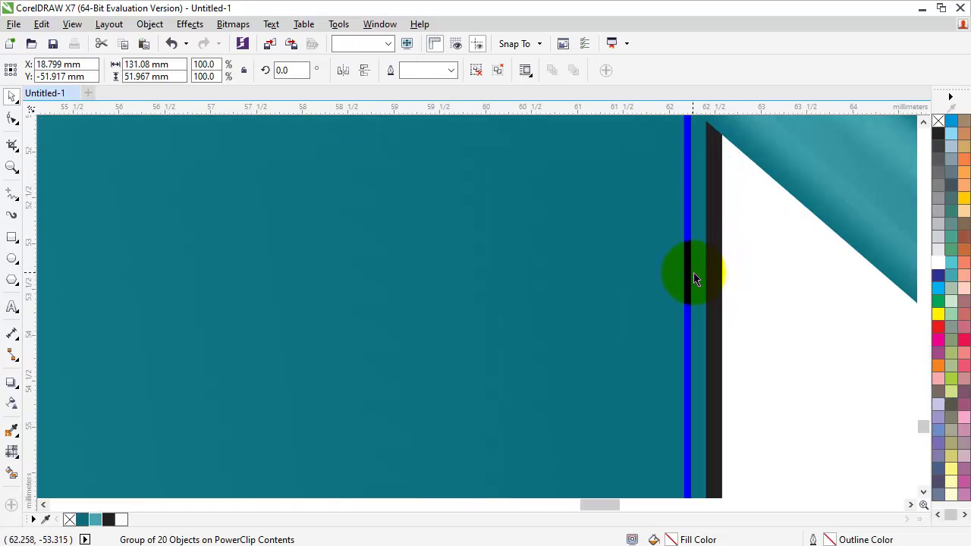
pyautogui.moveTo(694, 279)
pyautogui.mouseDown()
pyautogui.moveTo(749, 279)
pyautogui.moveTo(693, 277)
pyautogui.mouseUp()
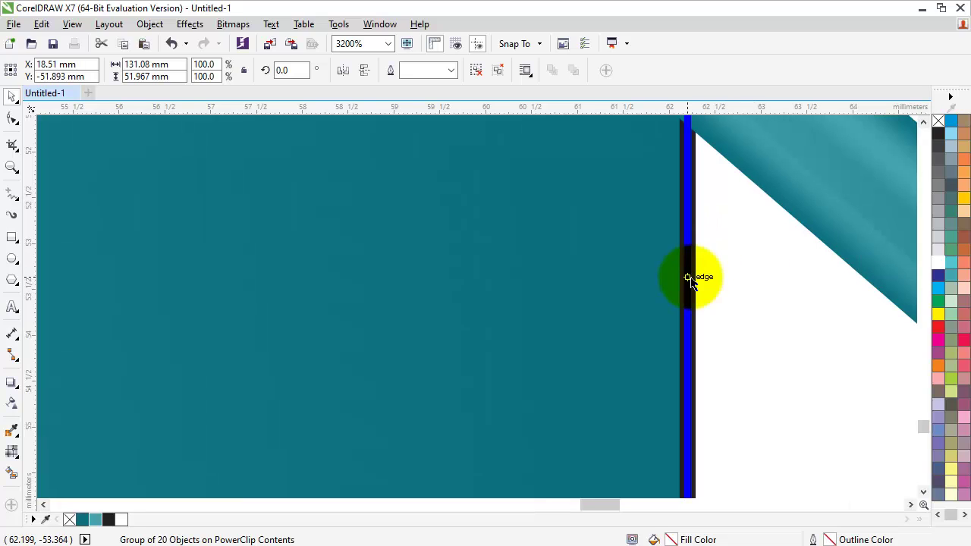
# Stretch the artwork upward so it covers the card's top edge.
pyautogui.scroll(-2, 733, 269)
pyautogui.scroll(-2, 736, 262)
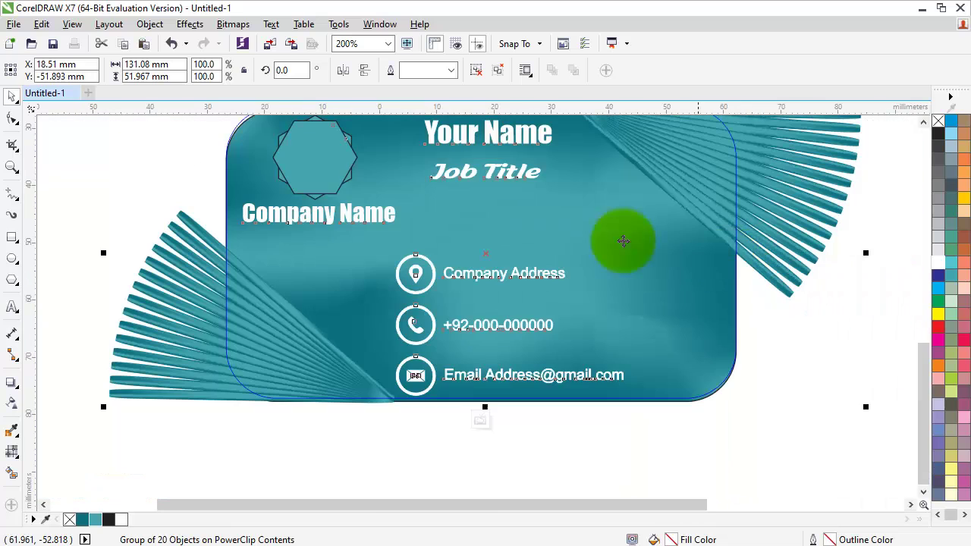
pyautogui.scroll(-1, 315, 251)
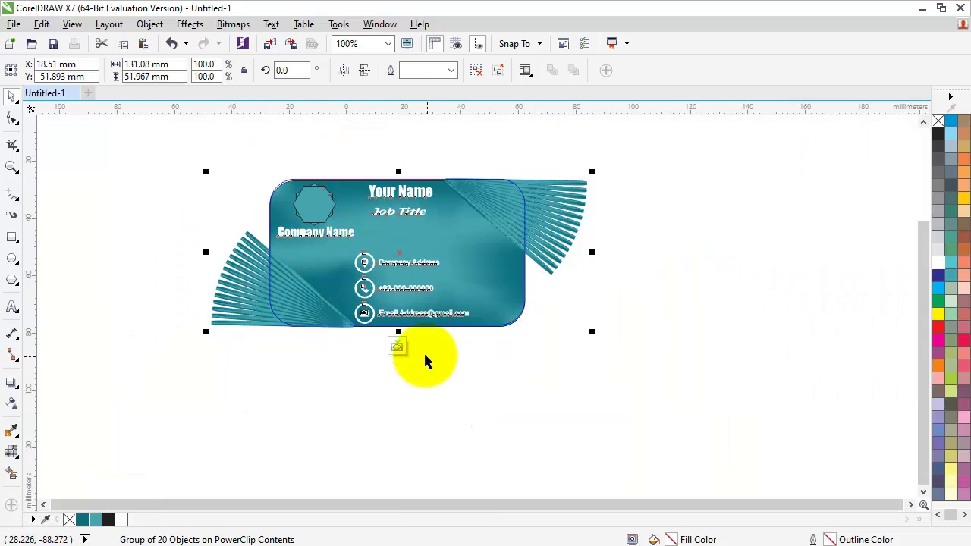
pyautogui.scroll(2, 379, 296)
pyautogui.scroll(1, 369, 243)
pyautogui.scroll(-1, 380, 295)
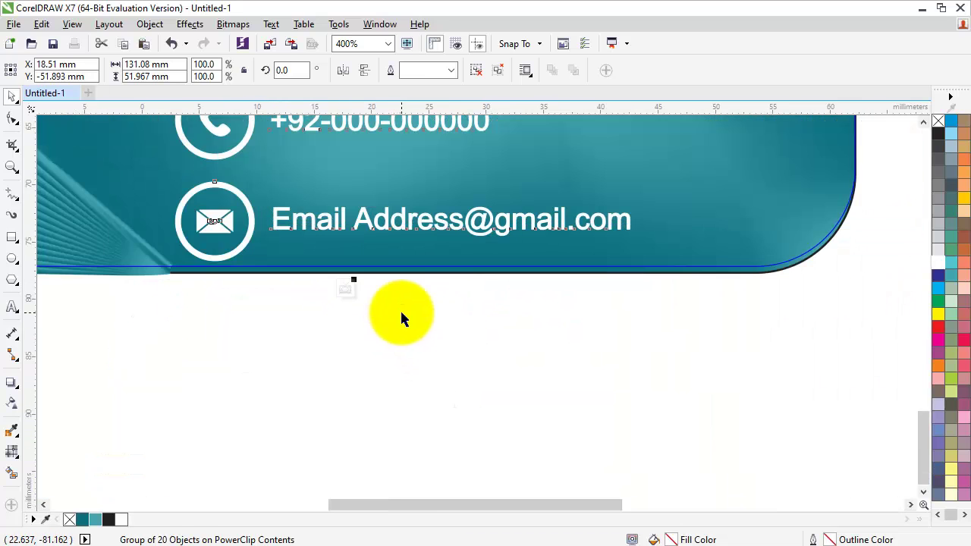
pyautogui.scroll(-1, 410, 323)
pyautogui.scroll(-1, 405, 318)
pyautogui.scroll(2, 375, 156)
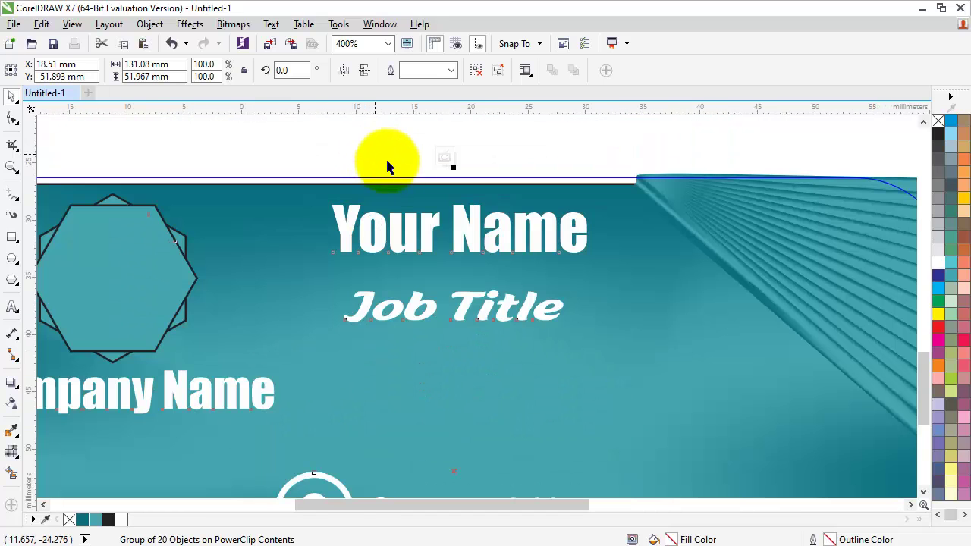
pyautogui.moveTo(452, 163)
pyautogui.mouseDown()
pyautogui.moveTo(456, 174)
pyautogui.moveTo(459, 156)
pyautogui.mouseUp()
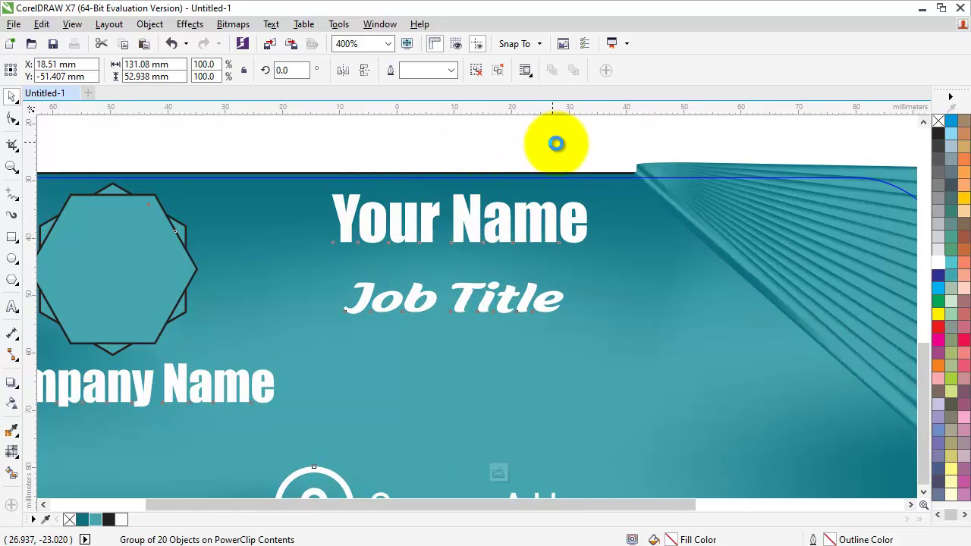
pyautogui.scroll(-2, 555, 145)
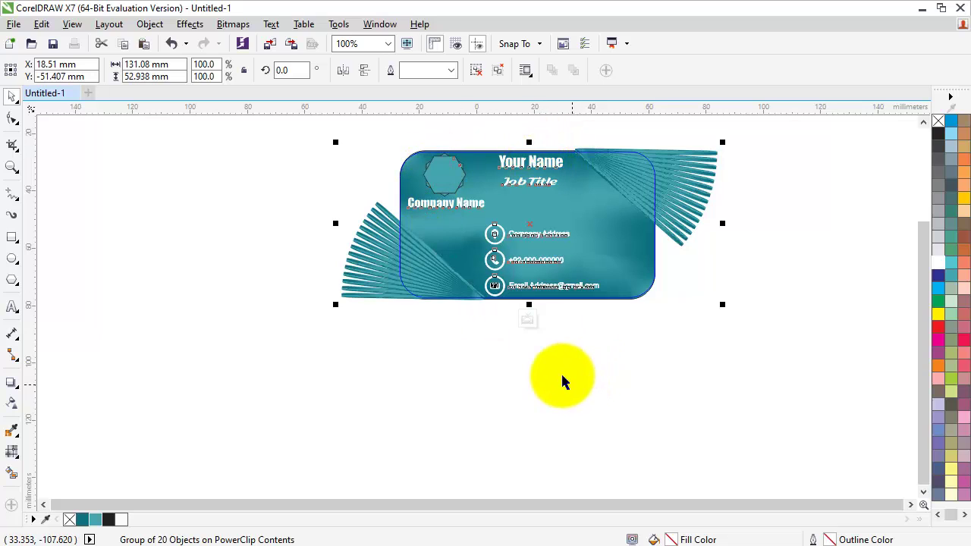
# Stop editing the clipped contents and check the trimmed card.
pyautogui.click(527, 320)
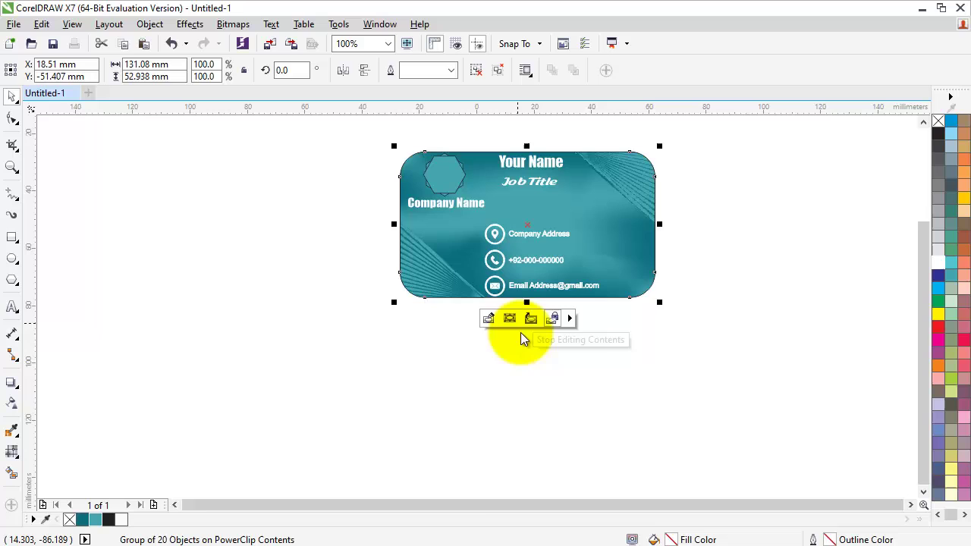
pyautogui.click(494, 372)
pyautogui.scroll(1, 535, 134)
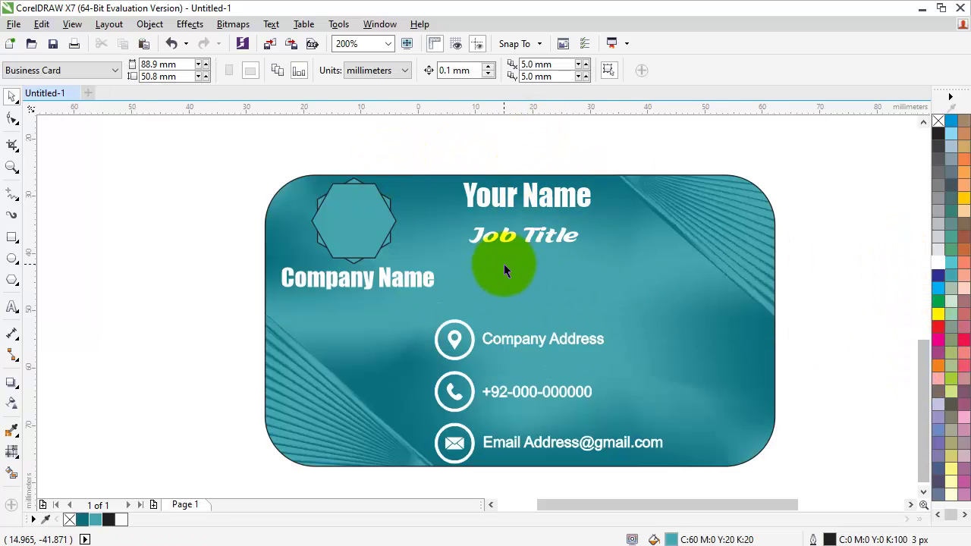
pyautogui.scroll(-1, 504, 264)
pyautogui.scroll(1, 505, 295)
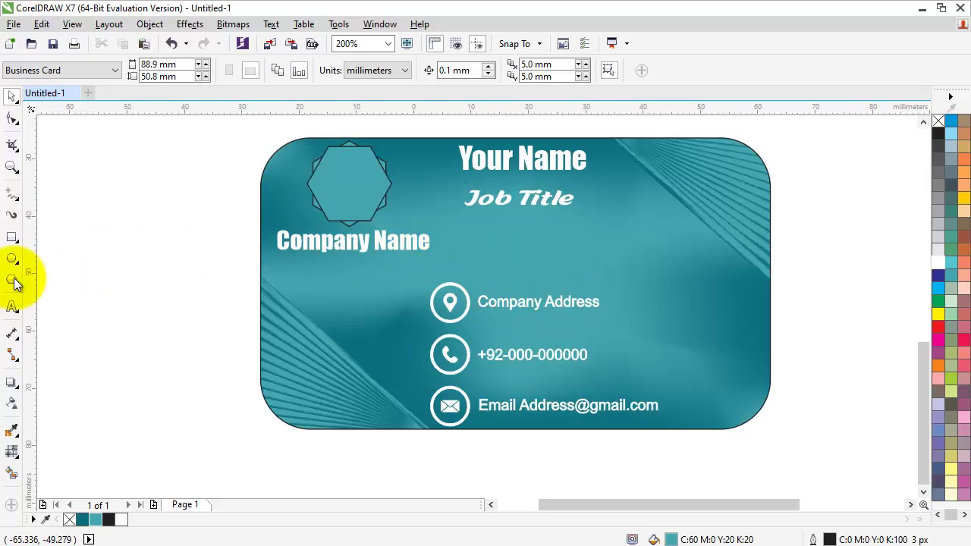
# Add a 'W' text object beside the card and set it in Malvie.
pyautogui.click(9, 306)
pyautogui.click(159, 280)
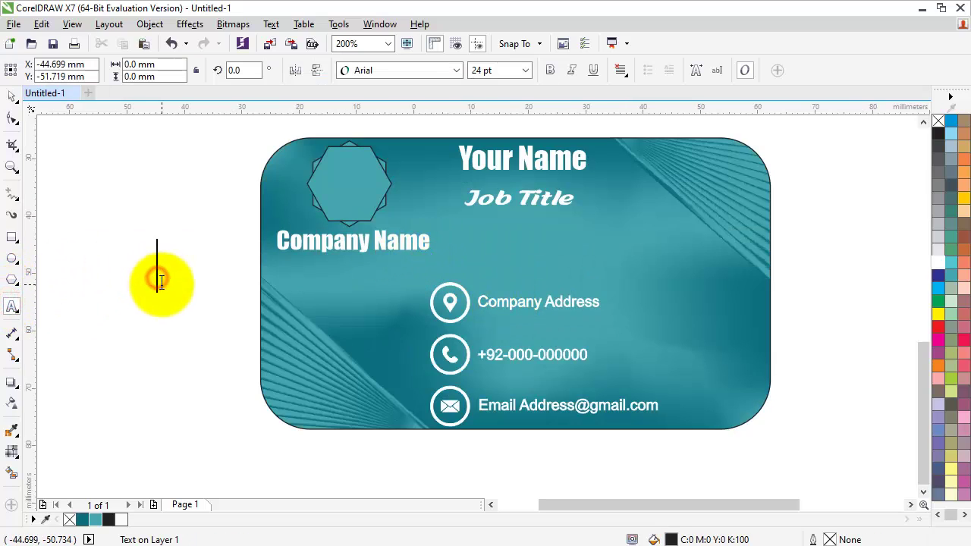
pyautogui.write('W')
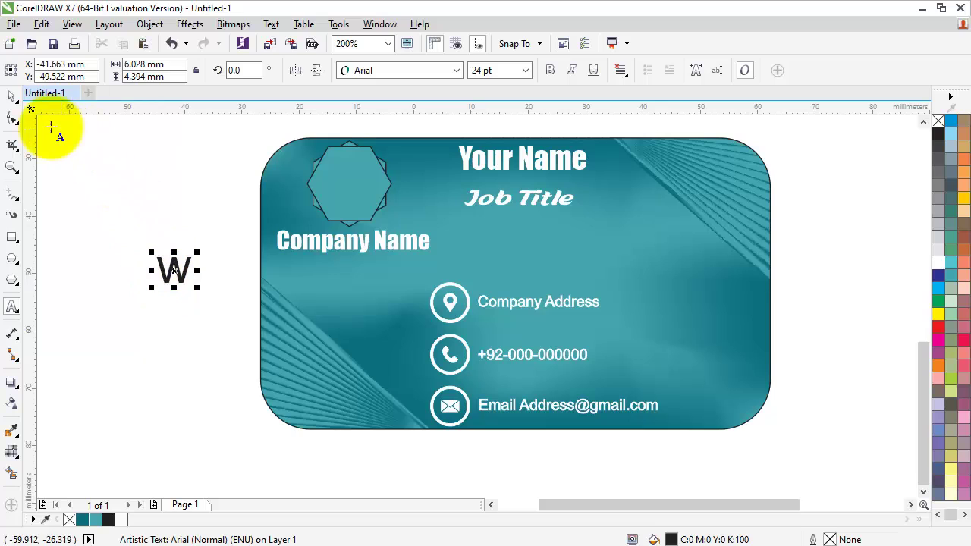
pyautogui.click(11, 96)
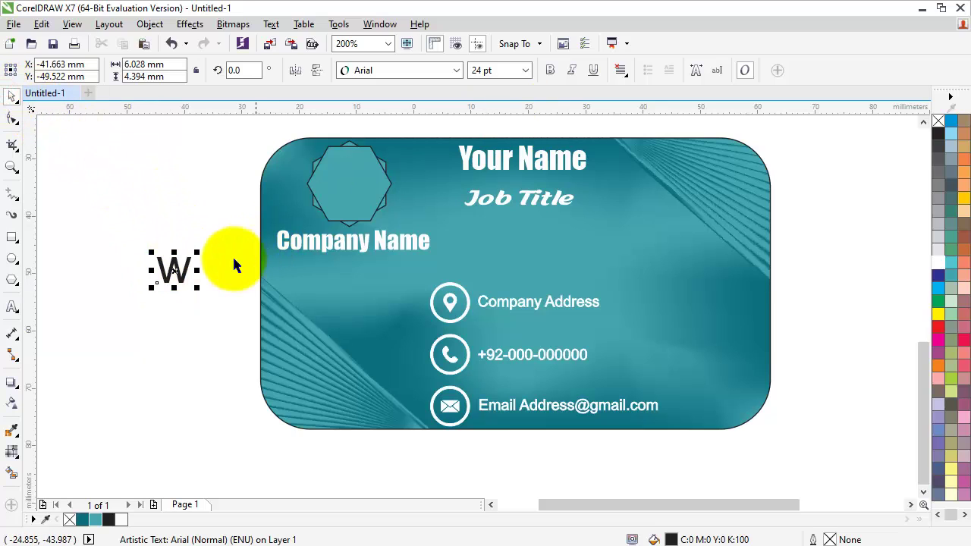
pyautogui.click(421, 70)
pyautogui.click(415, 126)
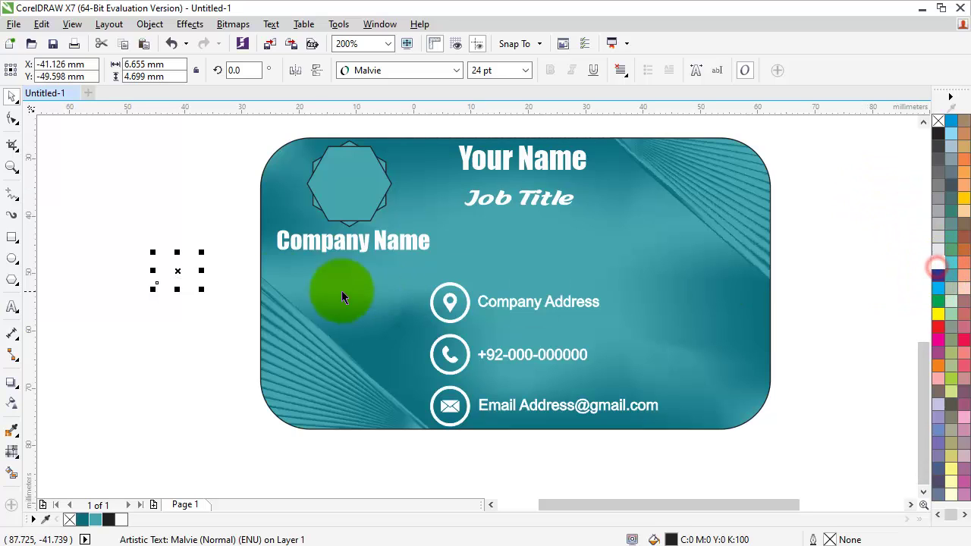
# Move the W into the hexagon, enlarge it to fit, and fill it white.
pyautogui.moveTo(179, 269)
pyautogui.mouseDown()
pyautogui.moveTo(346, 183)
pyautogui.moveTo(395, 206)
pyautogui.mouseUp()
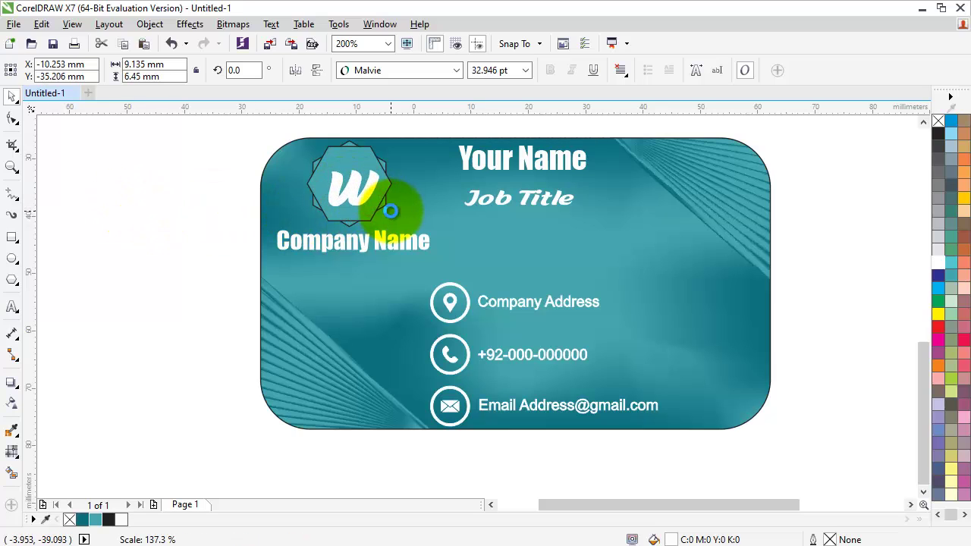
pyautogui.moveTo(346, 185); pyautogui.dragTo(351, 184)
pyautogui.click(124, 224)
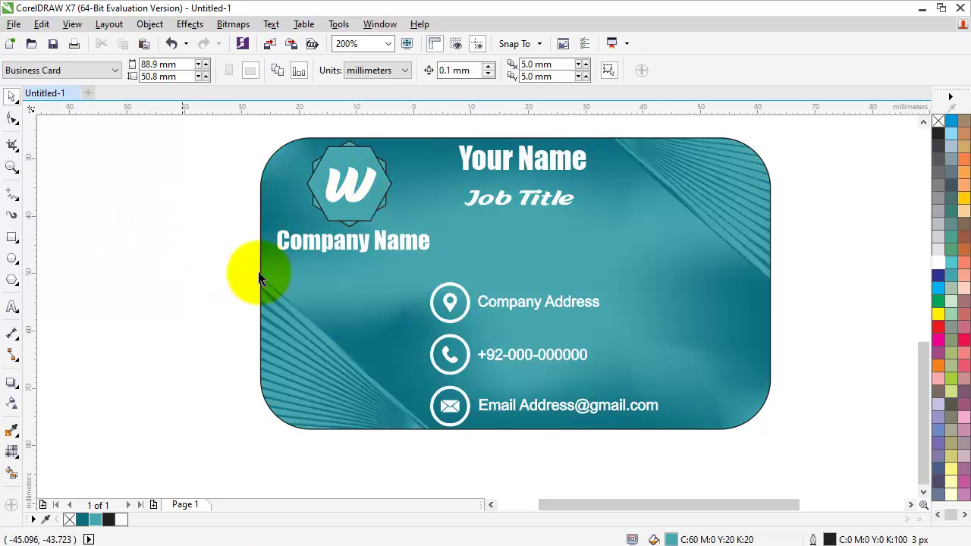
pyautogui.click(924, 122)
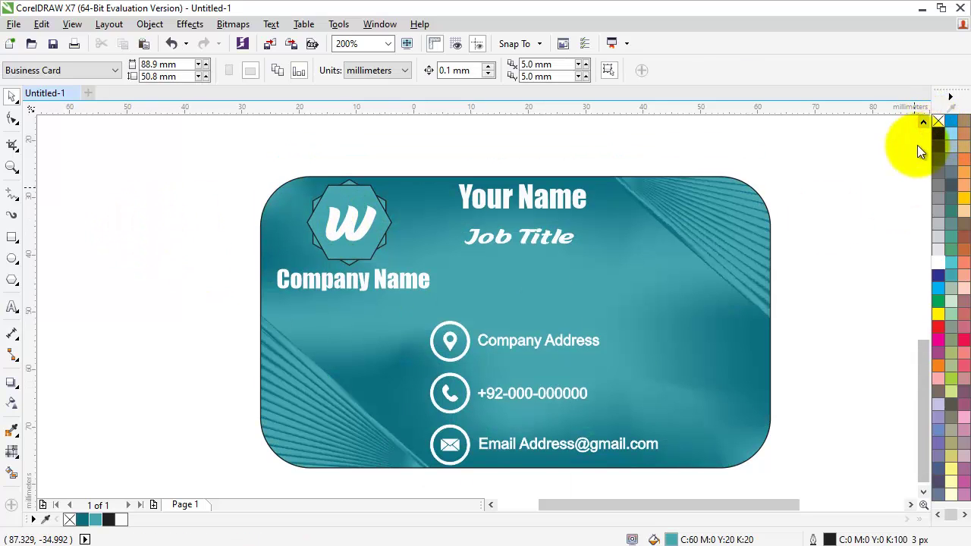